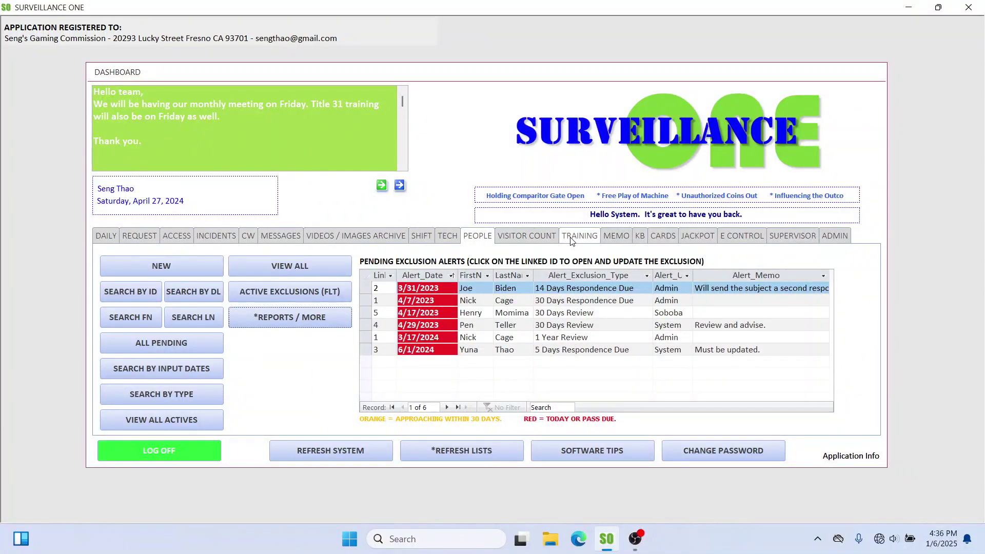
Step: Open the Exclusion Restricted form from the dashboard's People list, showing exclusion record ID 1
click(473, 235)
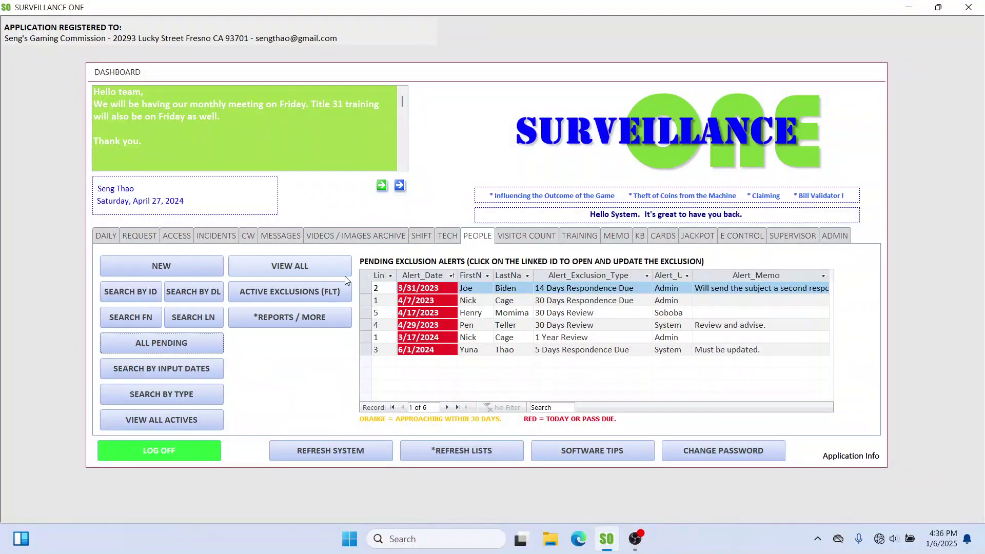
click(297, 265)
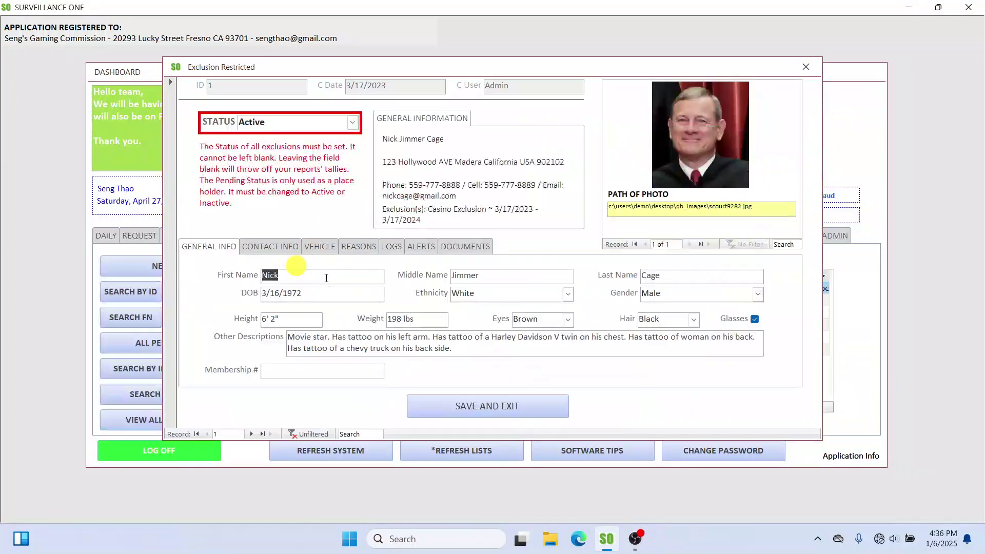
Step: Browse exclusion records 1 through 5 with the record navigator, then close the form
drag(489, 73, 490, 62)
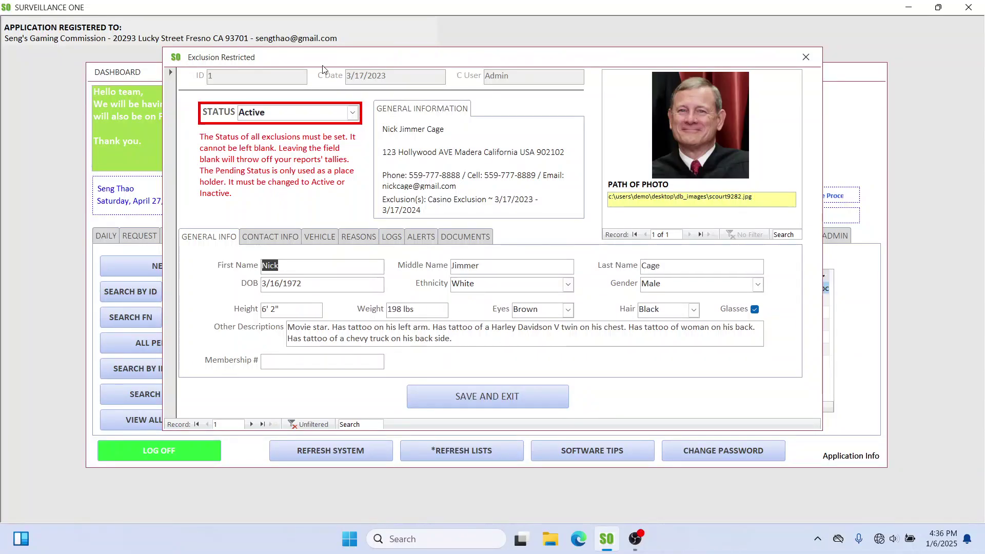
click(262, 424)
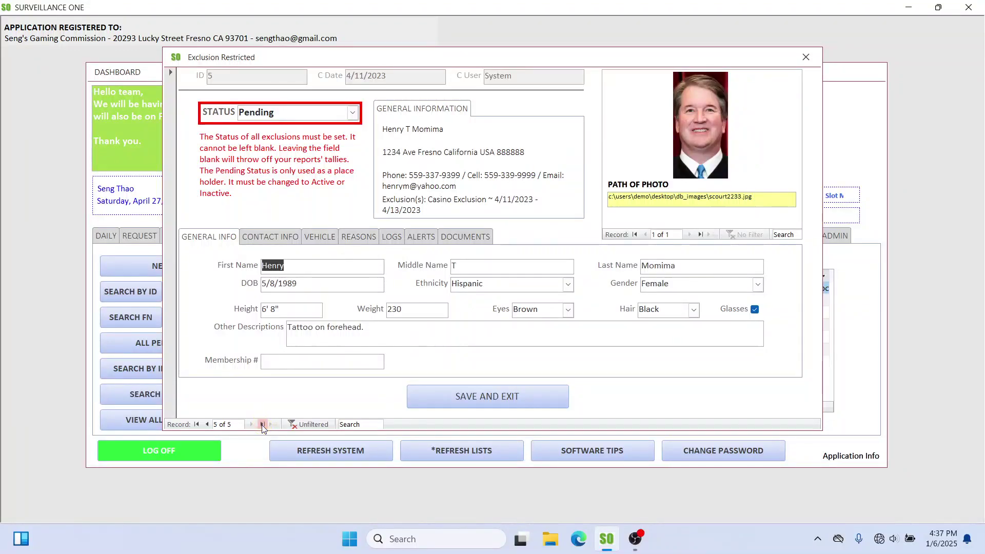
click(197, 425)
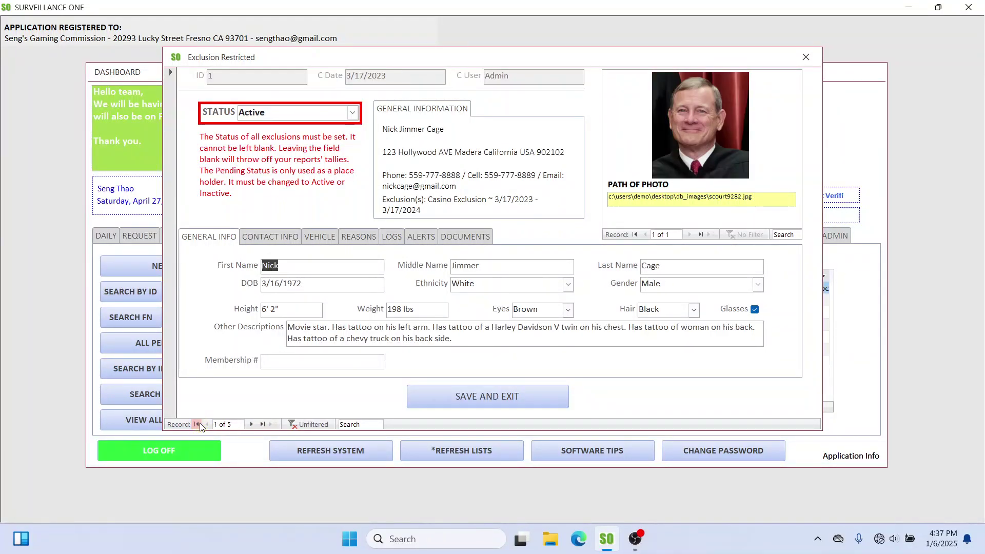
click(252, 425)
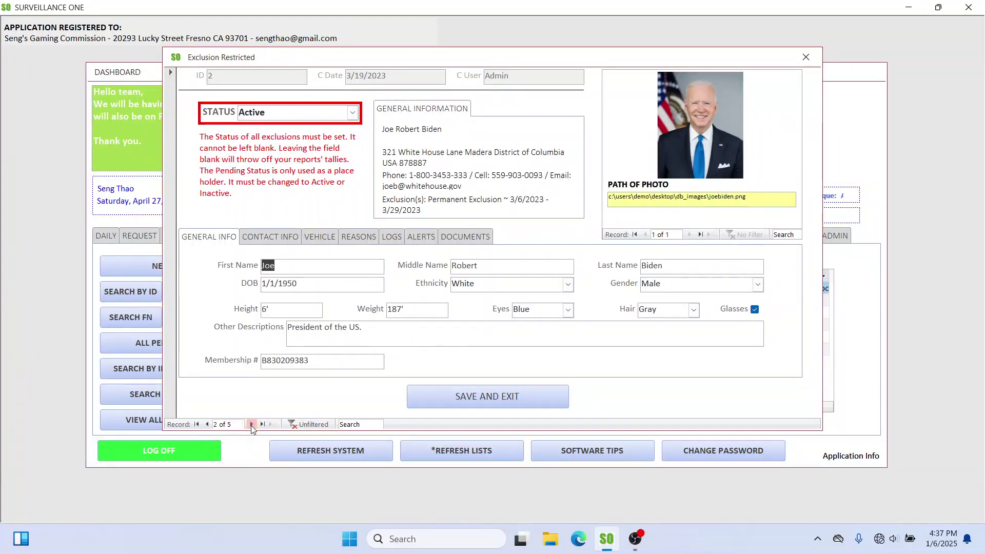
click(251, 424)
click(252, 424)
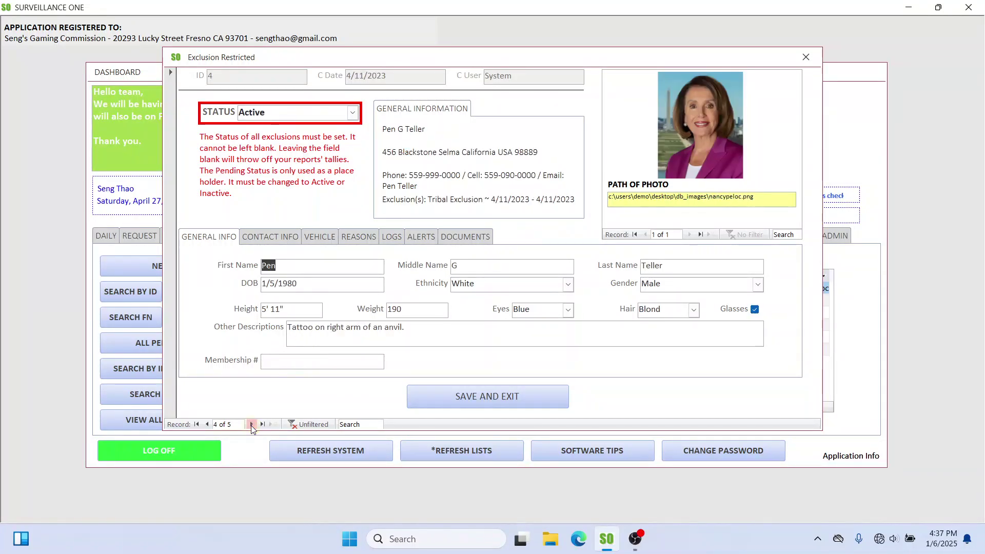
click(251, 425)
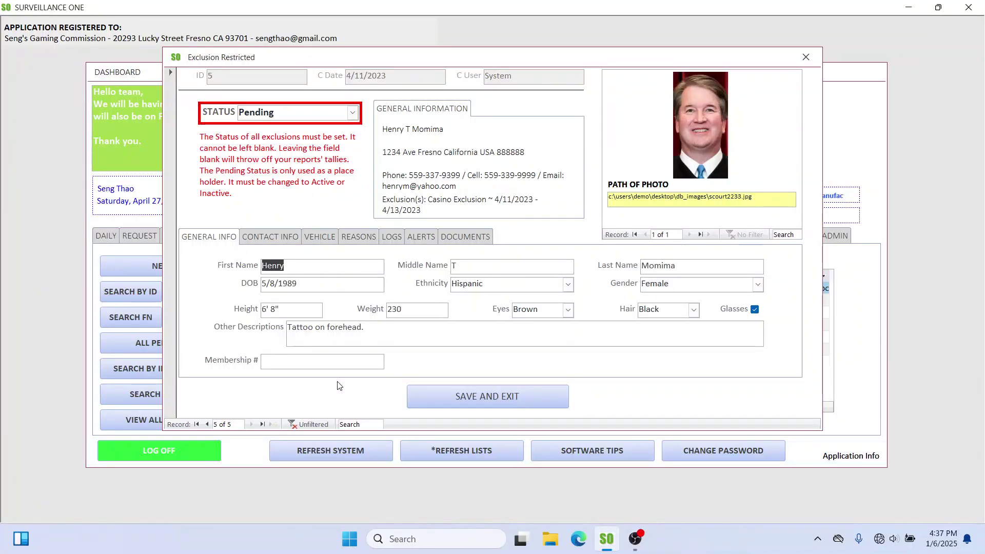
click(812, 57)
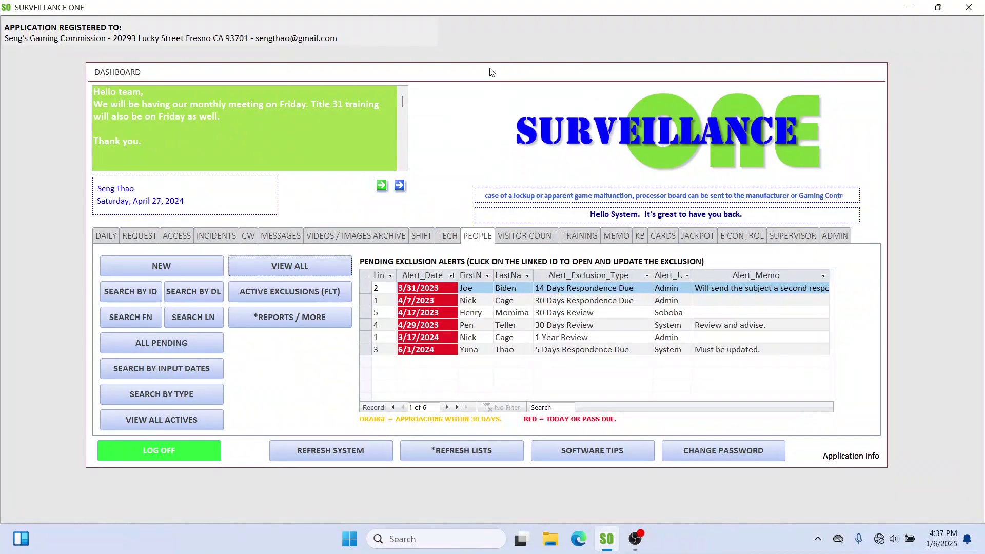
Step: Create a new exclusion record (ID 6) with its status set to Active
click(177, 263)
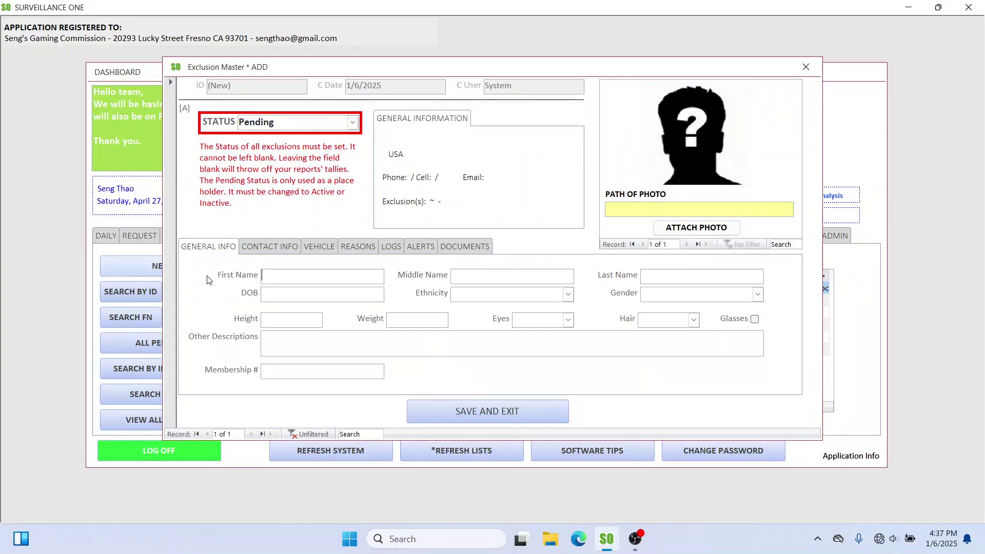
click(353, 124)
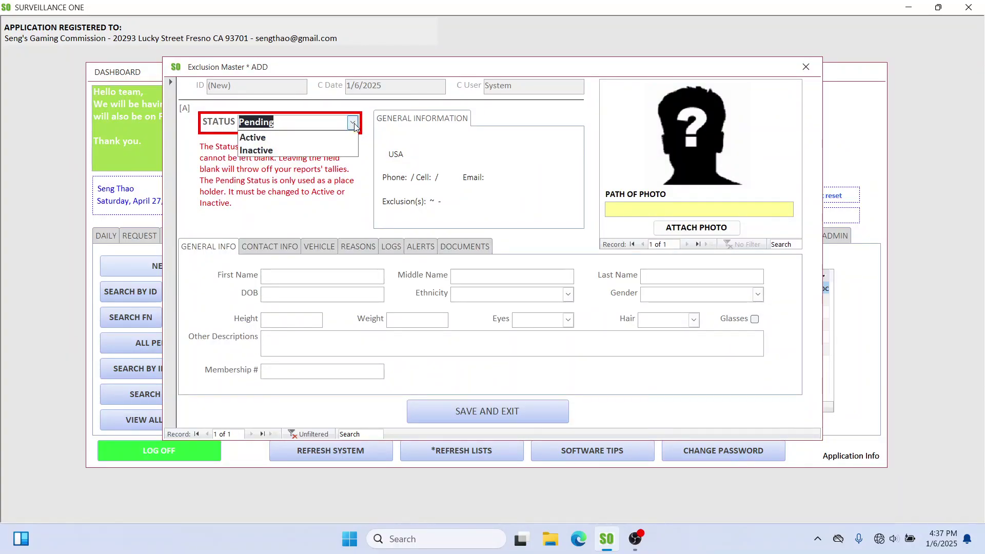
click(354, 124)
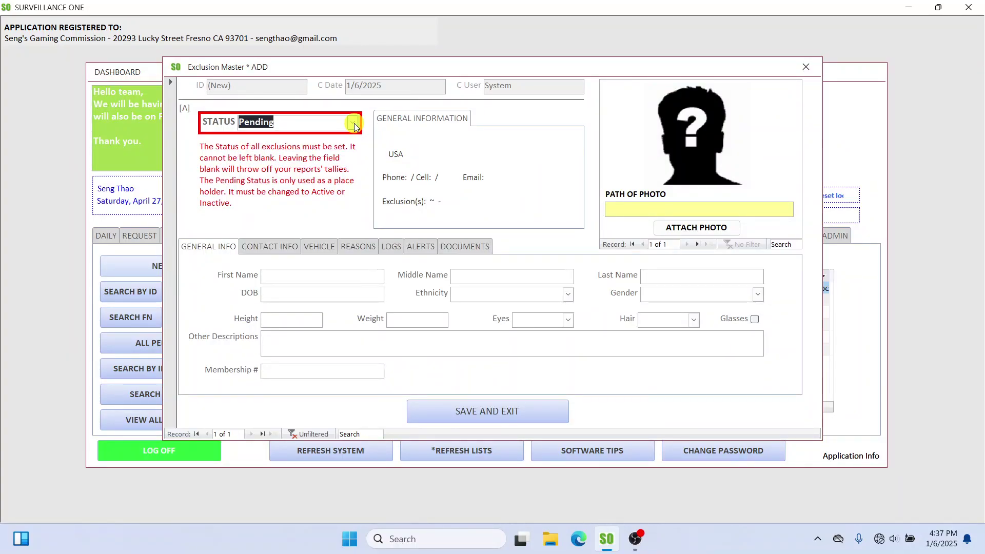
click(313, 274)
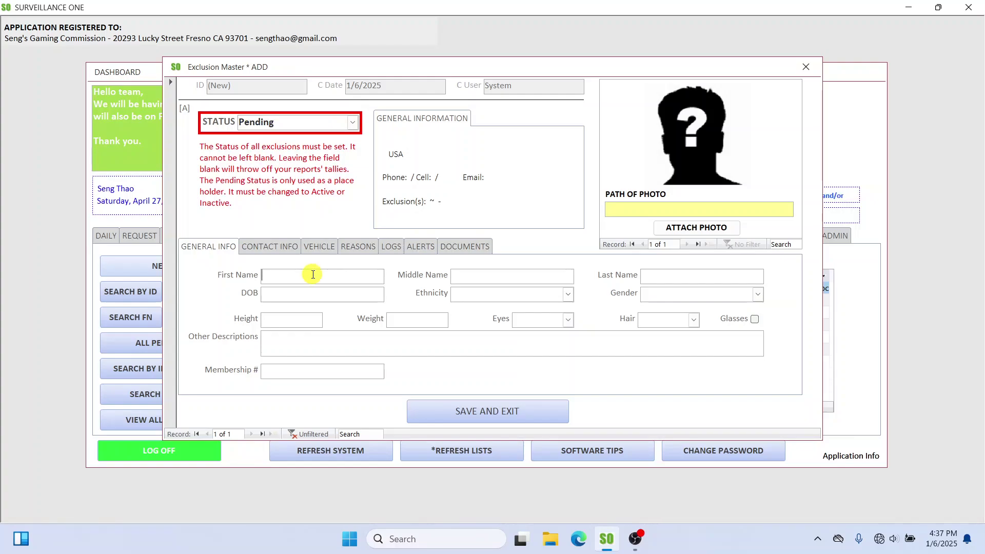
click(353, 124)
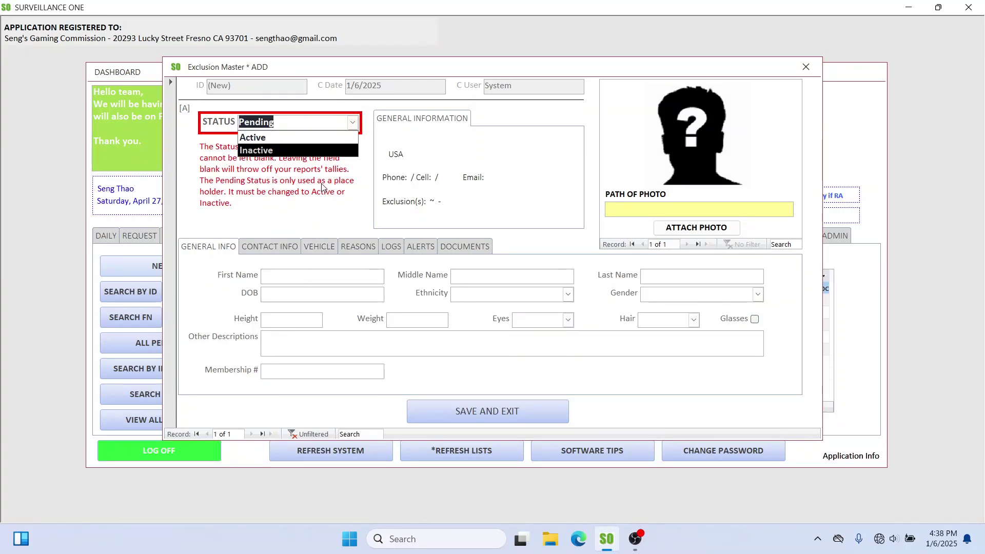
click(319, 136)
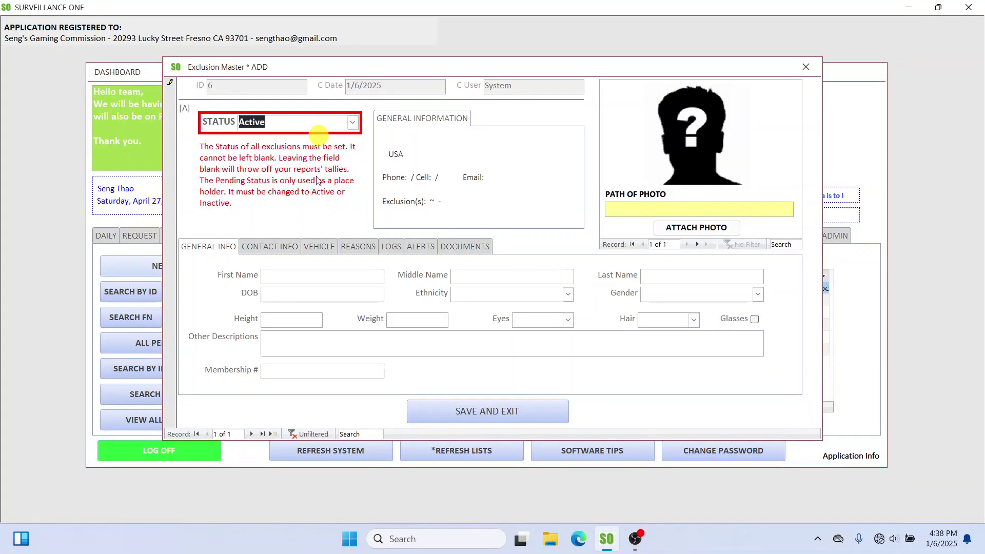
click(307, 276)
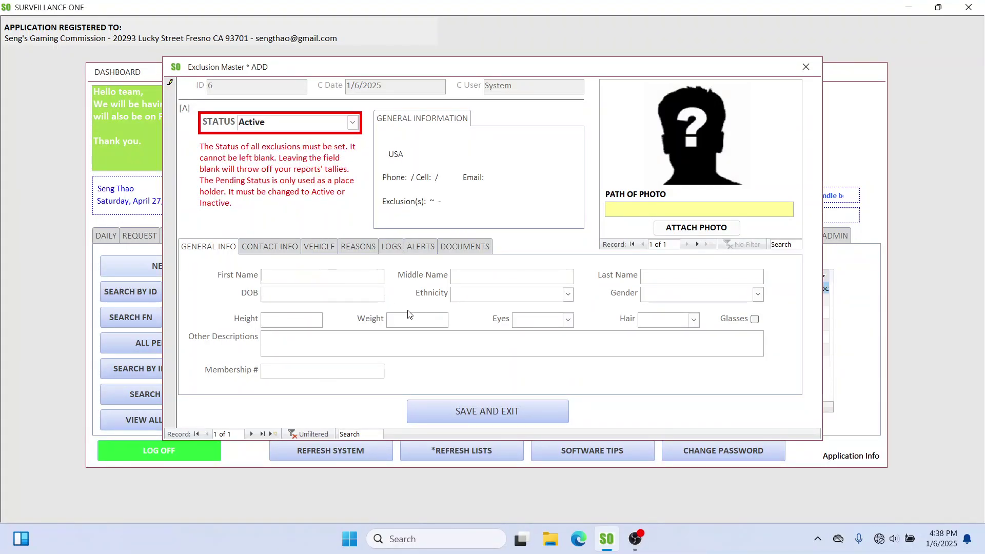
Step: Enter the person's first and middle names and set the date of birth to 1/6/2025
text(Yuna)
key(Tab)
text(Rene)
key(BackSpace)
key(Tab)
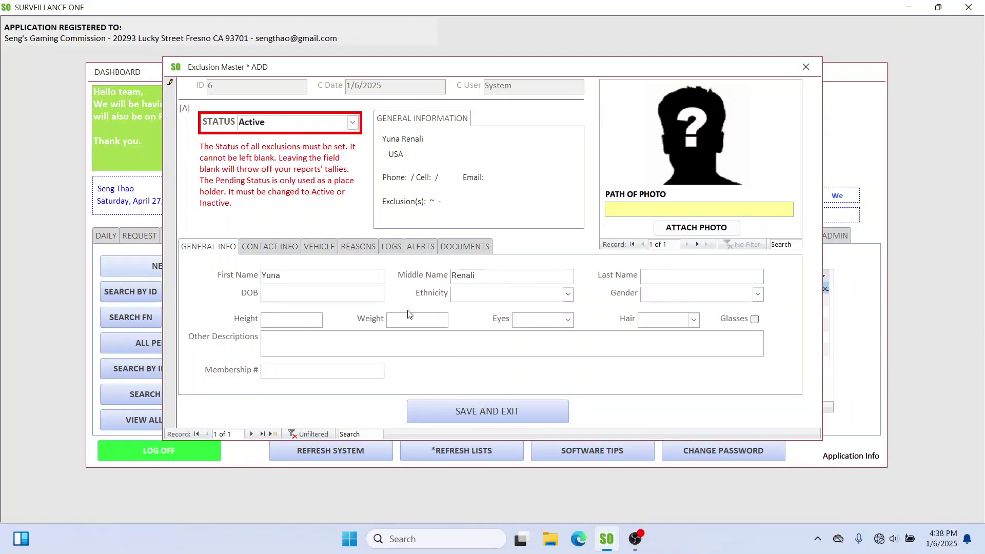
key(Tab)
click(391, 294)
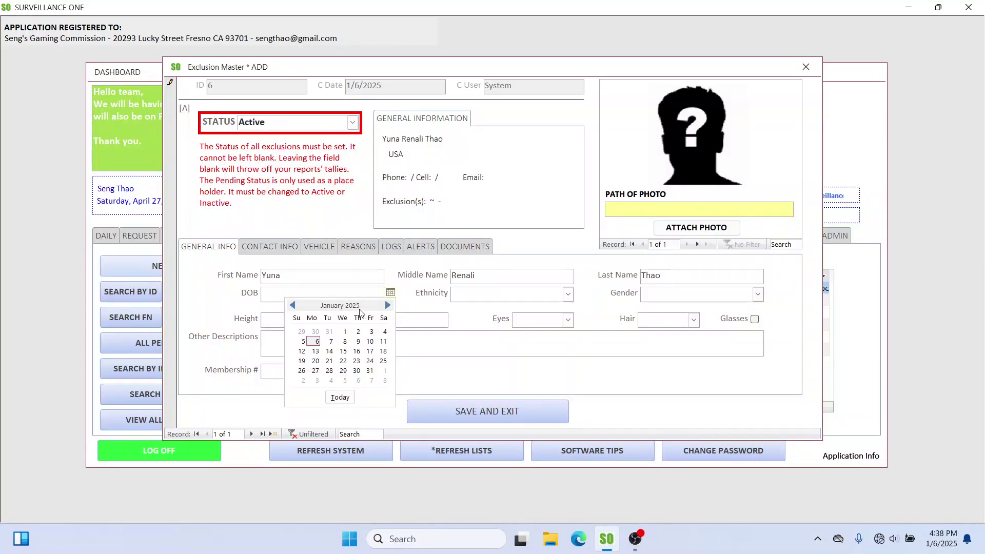
click(321, 341)
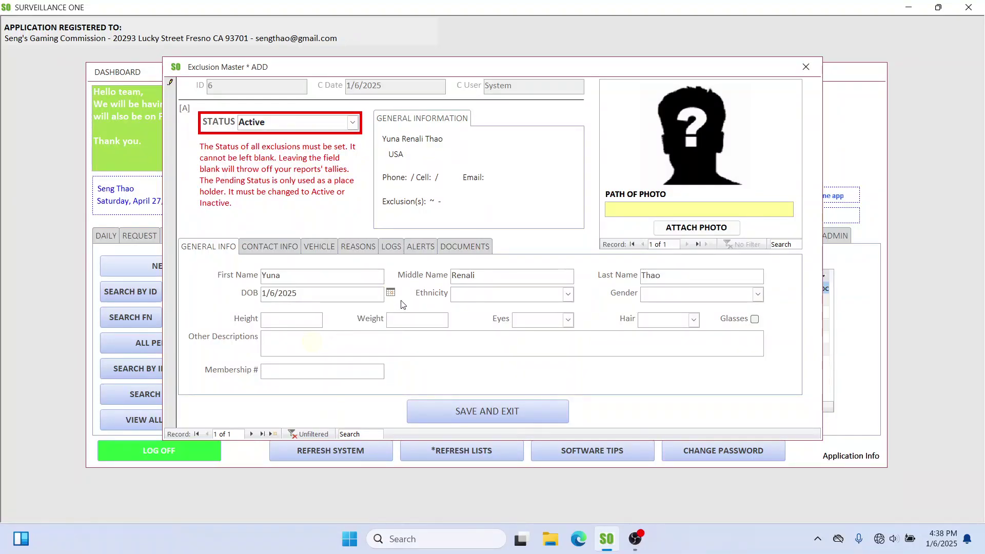
Step: Set ethnicity to Asian and gender to Female
click(567, 294)
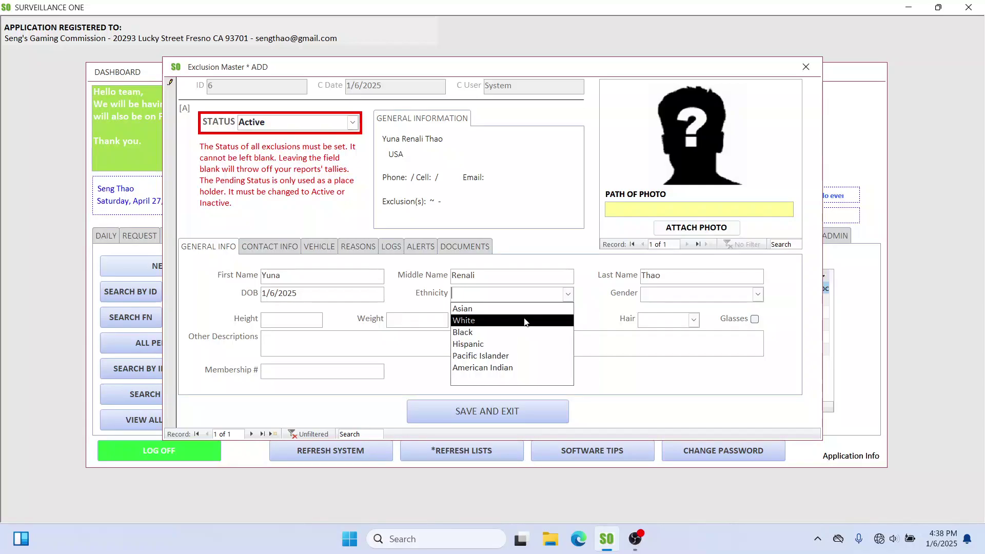
click(507, 309)
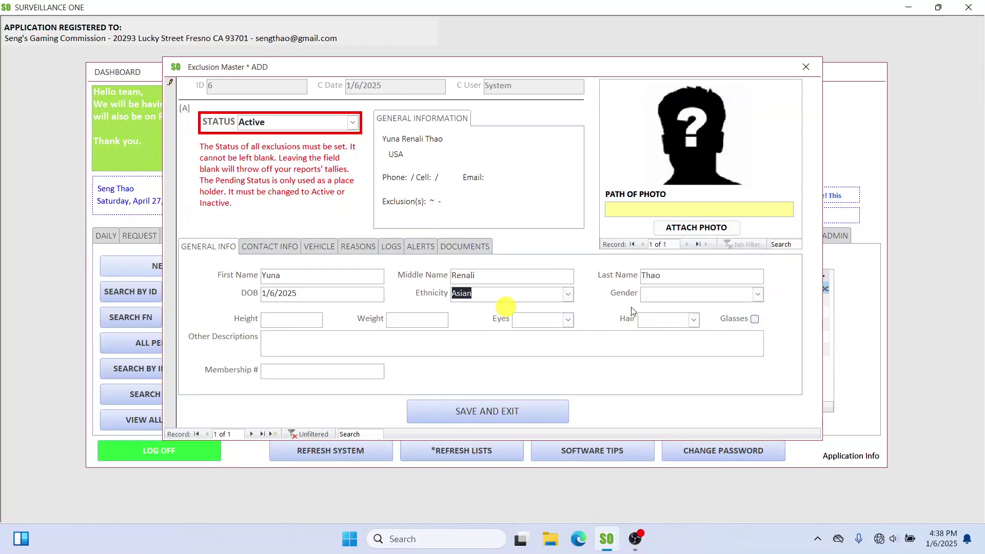
click(758, 294)
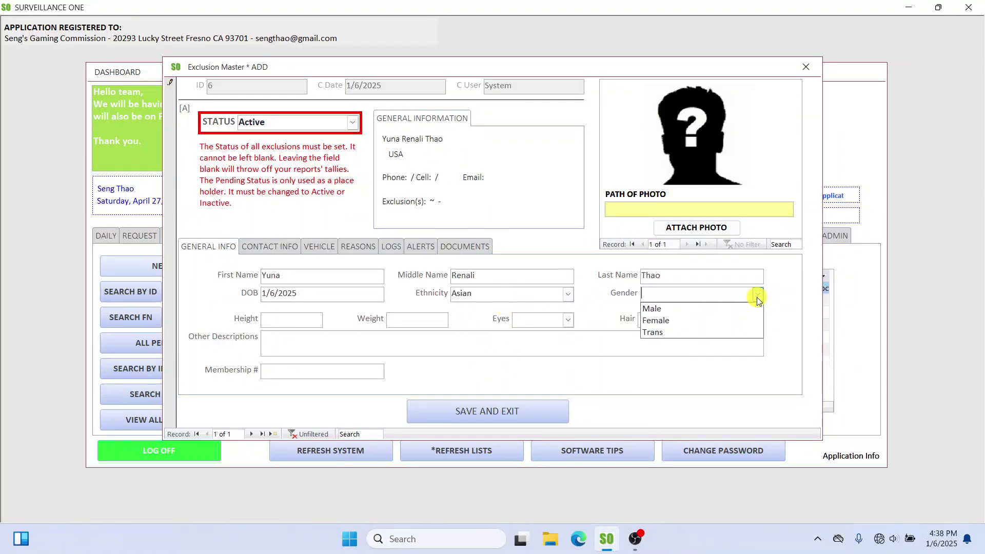
click(705, 310)
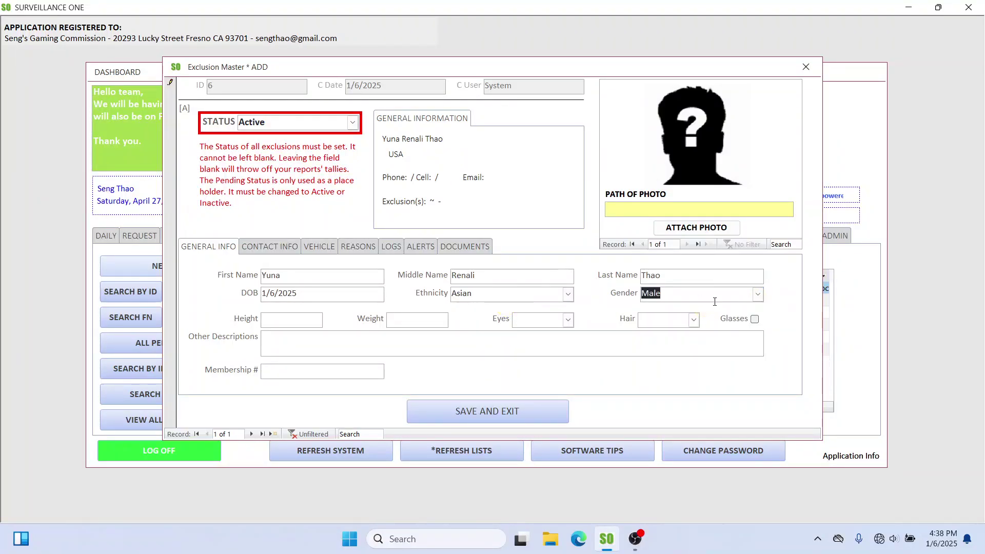
click(758, 295)
click(723, 321)
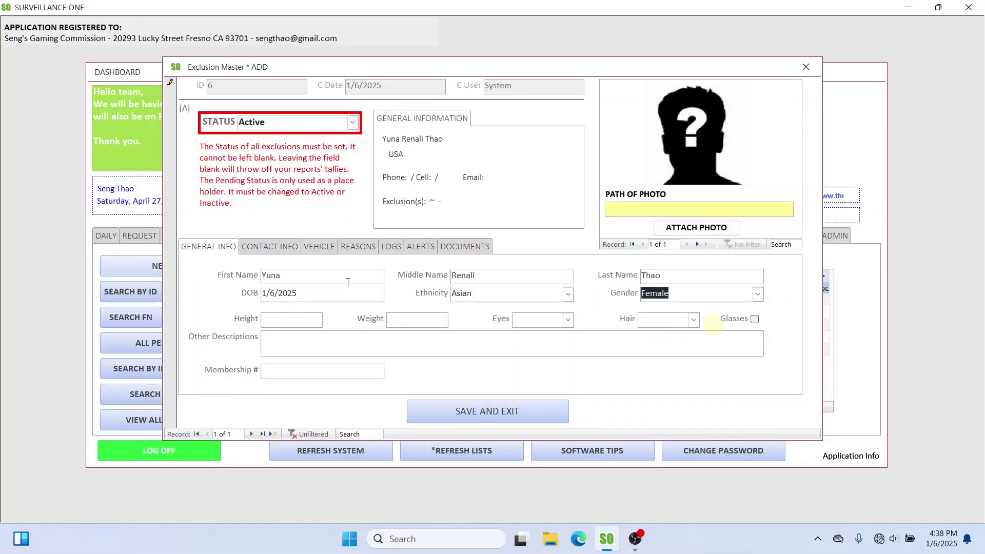
Step: Enter height 6 and weight 125, choose brown eyes and brown hair, and tick Glasses
click(287, 323)
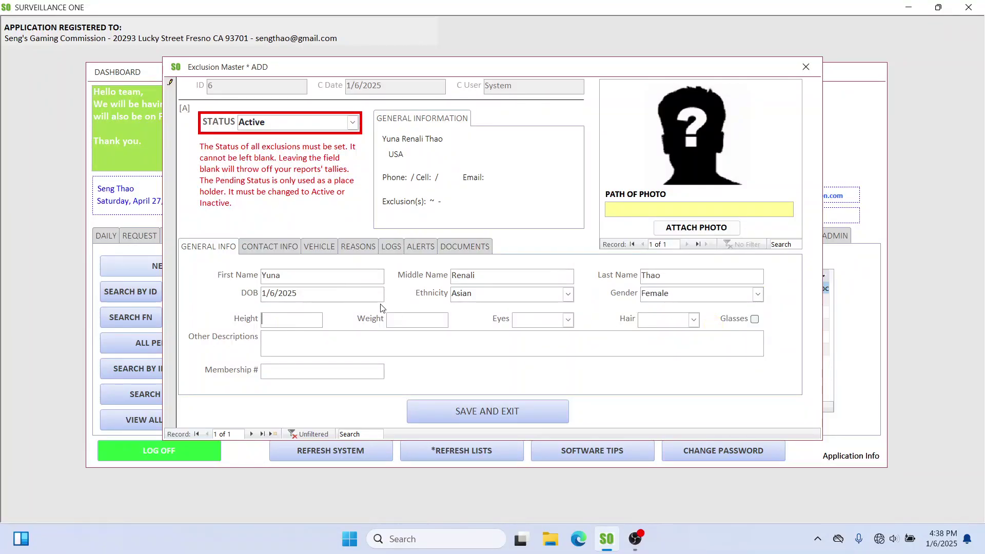
text(6)
click(410, 323)
text(125)
click(568, 320)
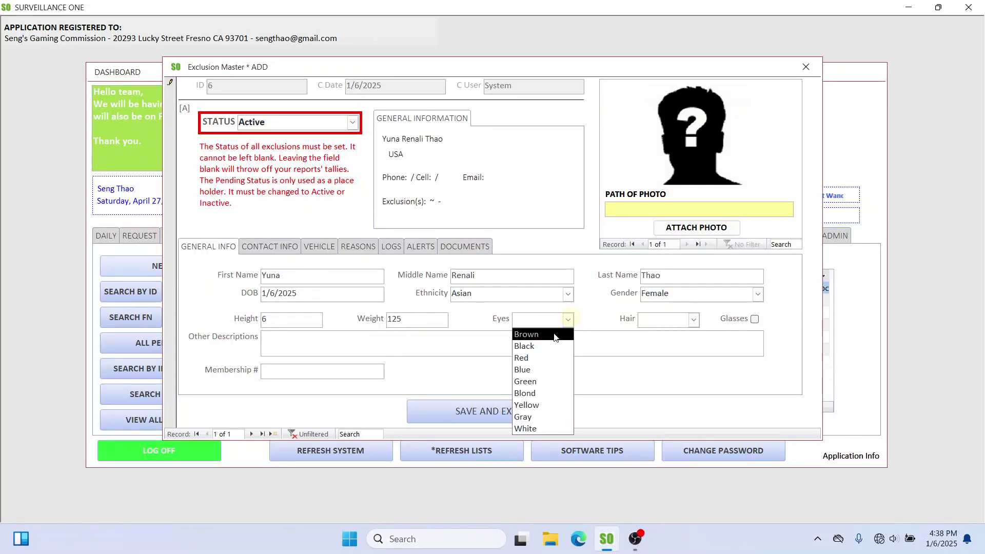
click(554, 333)
click(694, 320)
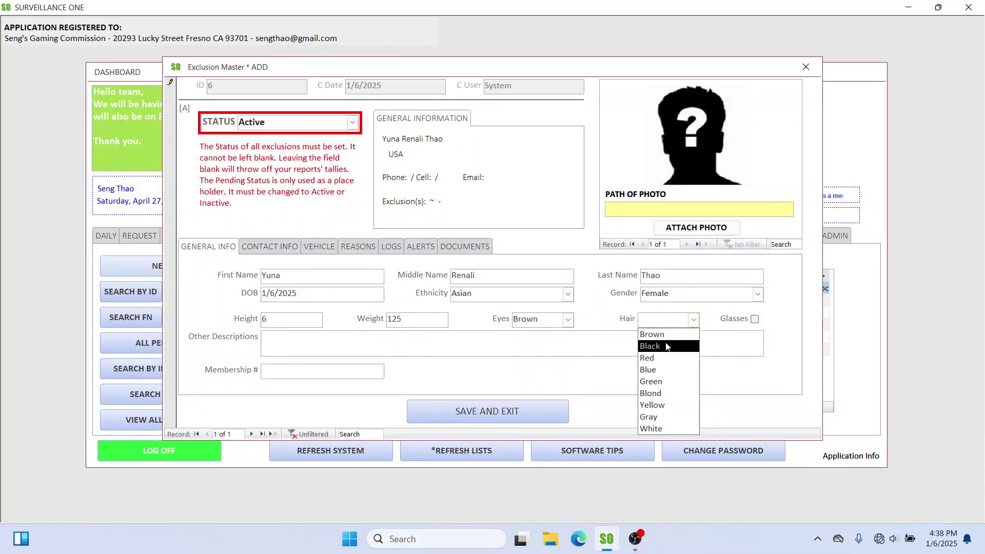
click(668, 338)
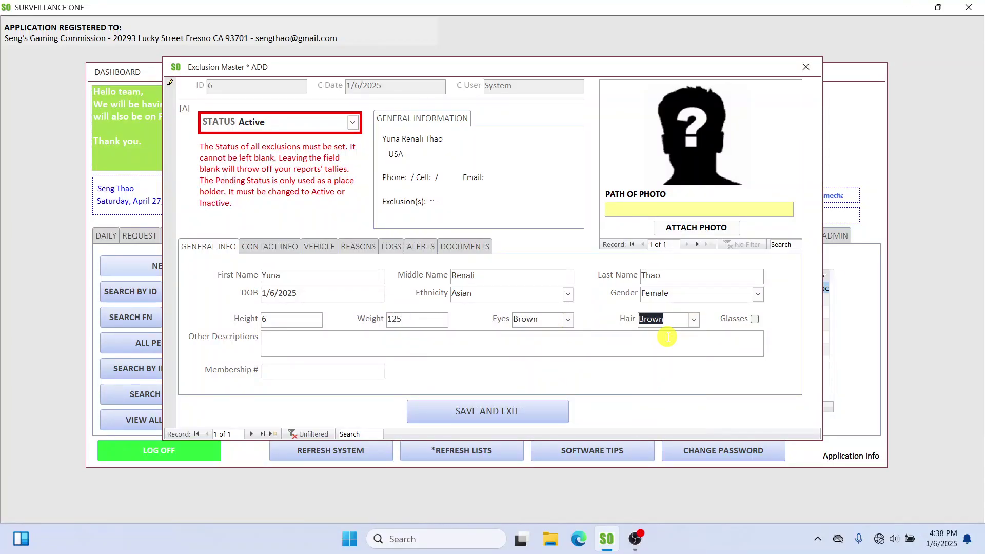
click(754, 319)
click(293, 342)
click(709, 230)
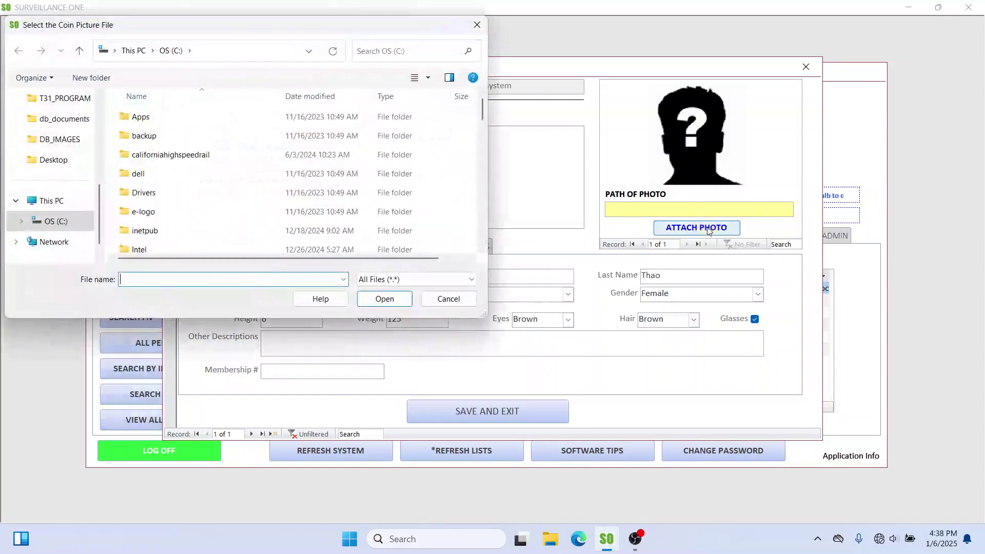
click(52, 144)
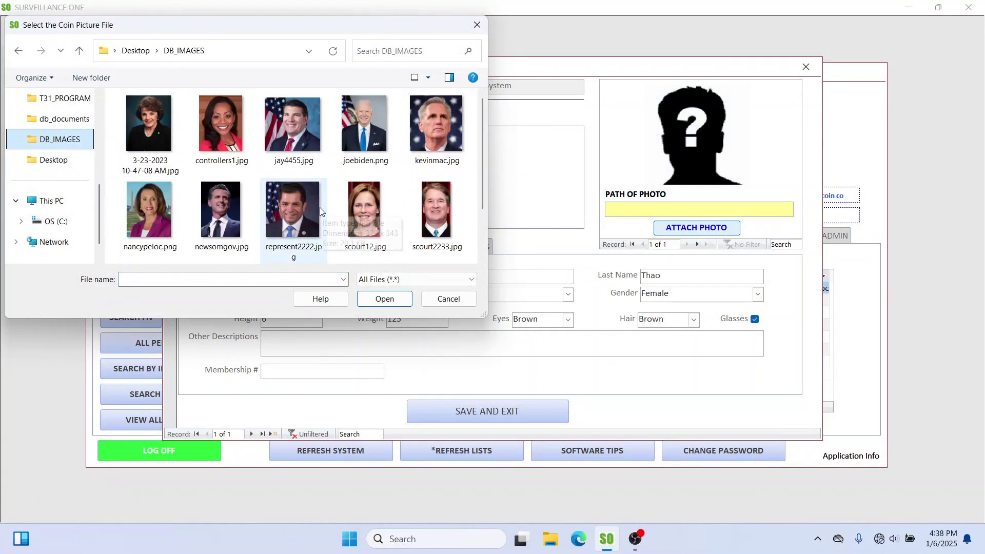
click(158, 135)
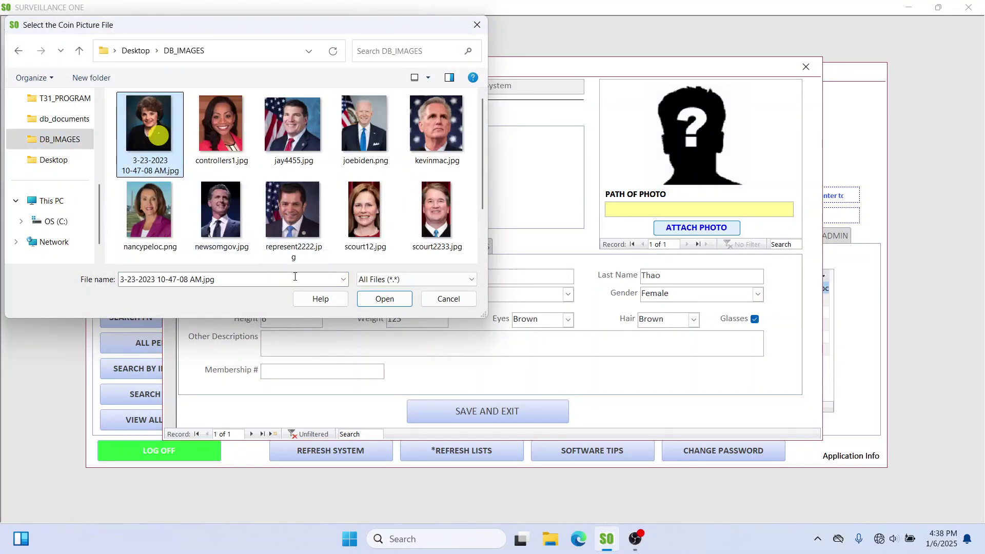
click(393, 301)
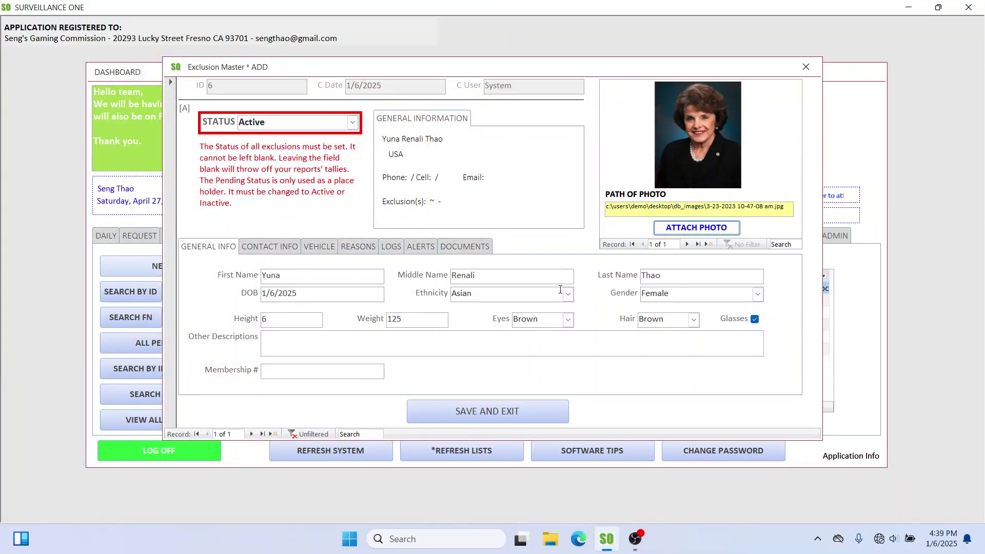
drag(292, 276, 248, 276)
click(413, 139)
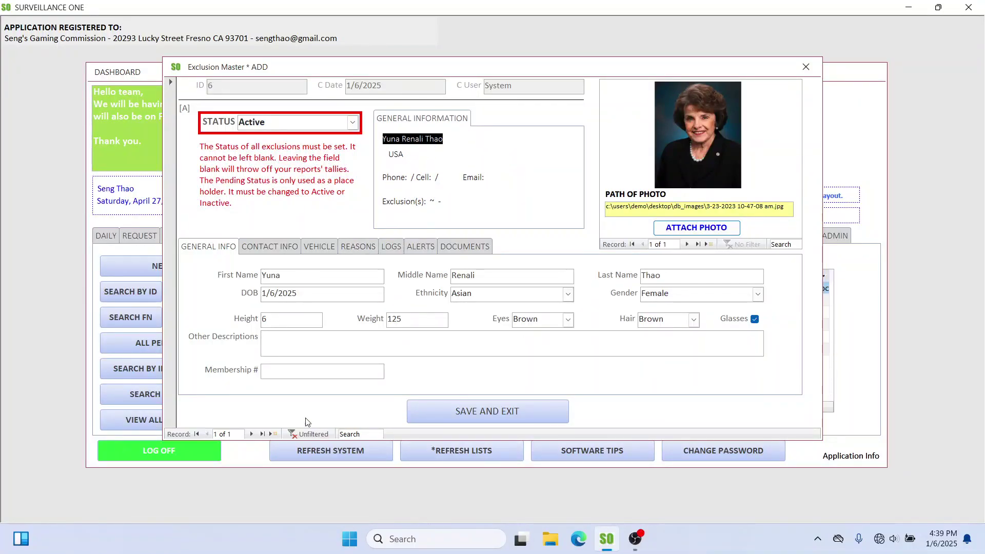
Step: Enter 'Government employee.' in Other Descriptions and fill in the membership number
click(262, 247)
click(226, 247)
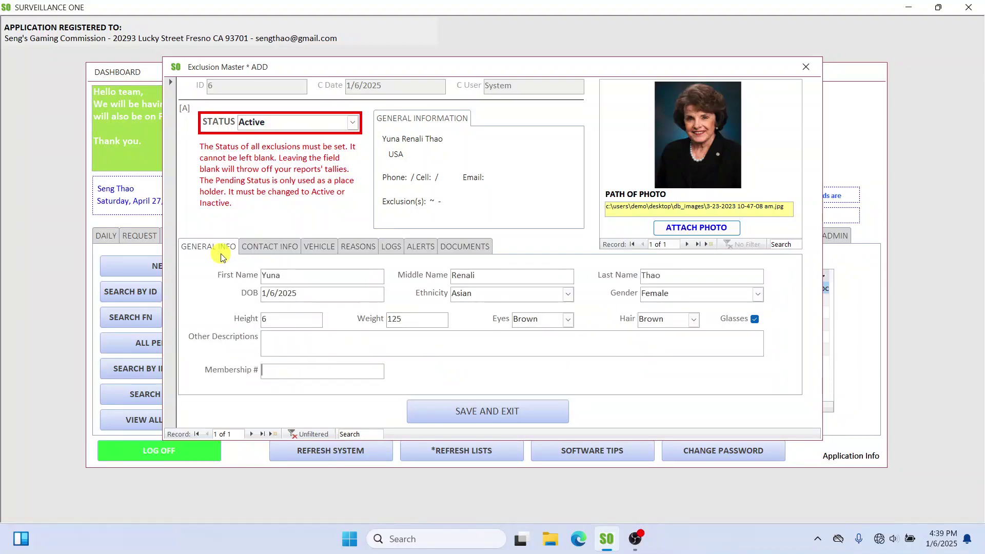
click(276, 249)
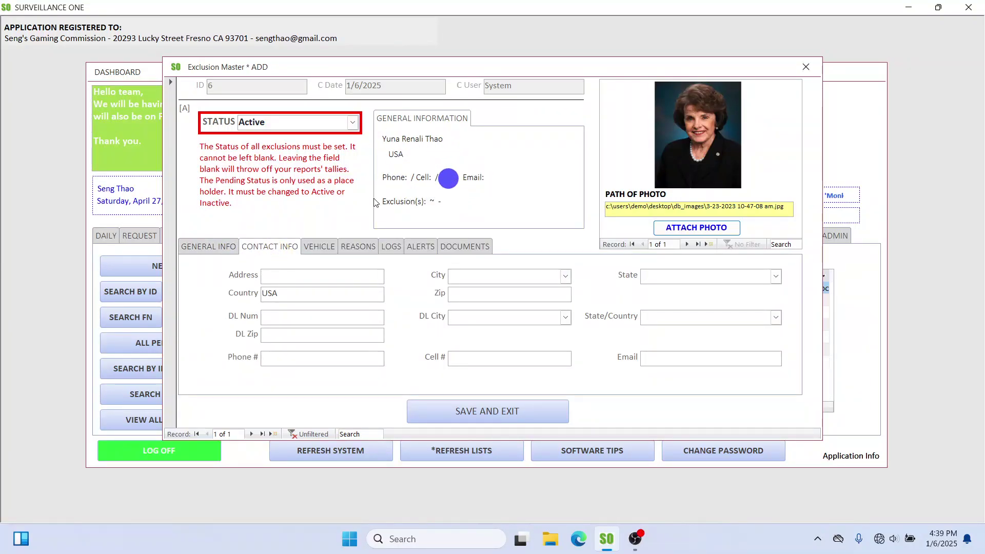
click(235, 253)
click(299, 348)
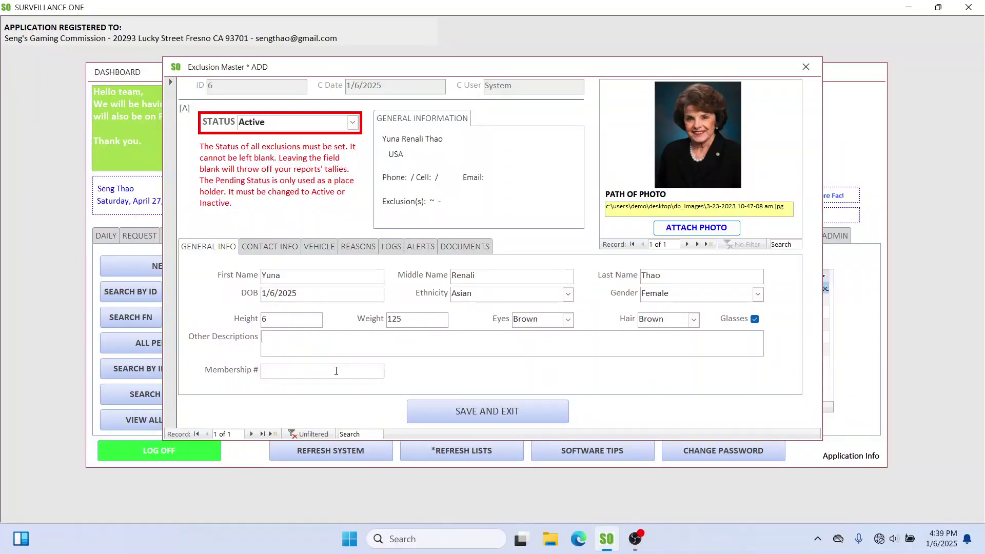
text(G)
key(BackSpace)
text(Government)
text(employee.)
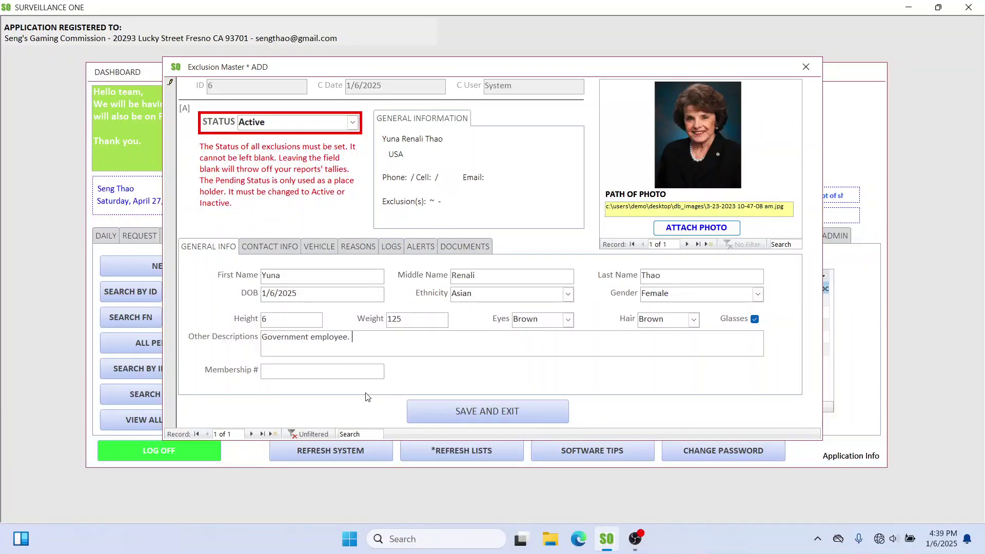
text(4484848848)
double_click(273, 370)
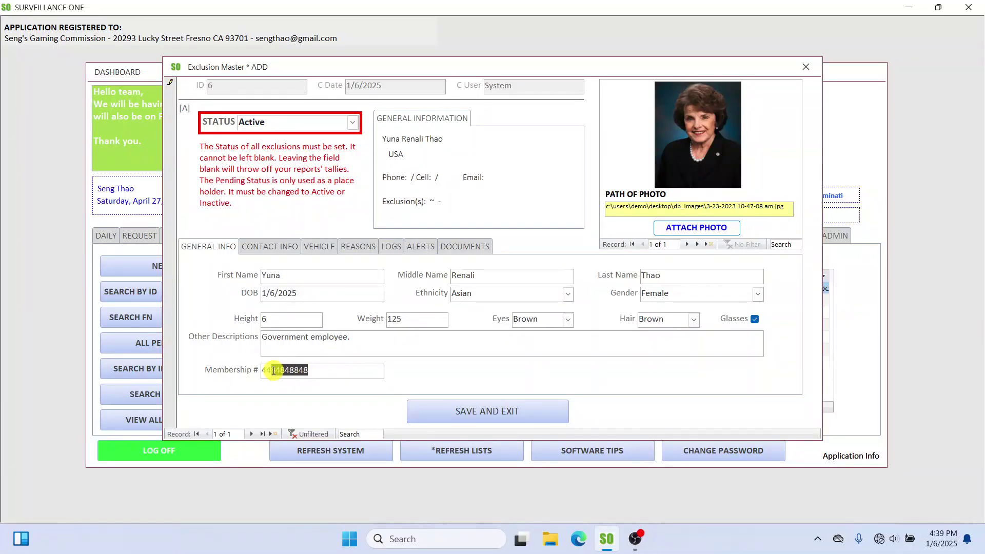
click(271, 247)
Step: Enter the person's street address, city Fresno, state CA and zip code
click(291, 275)
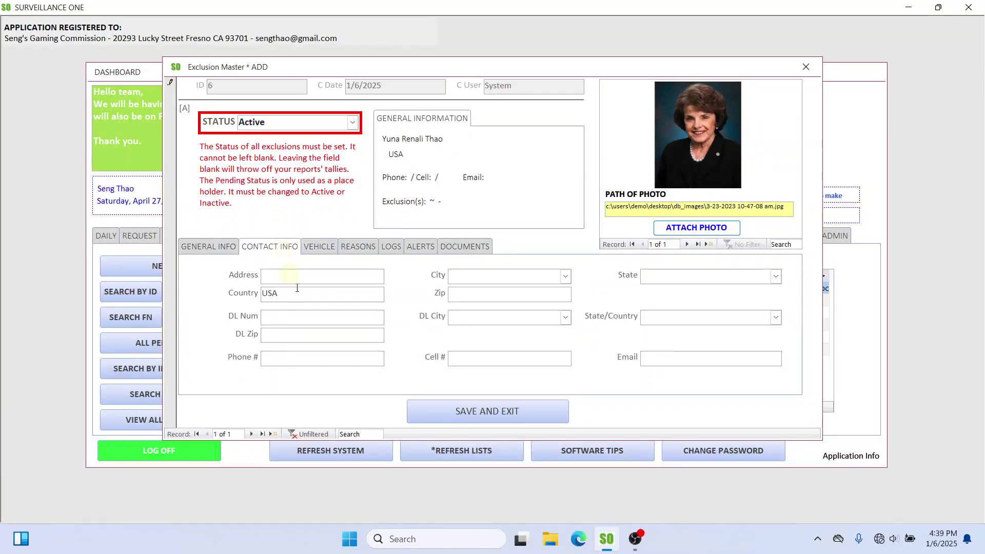
text(123 fake st)
key(Tab)
text(Fresno)
key(Tab)
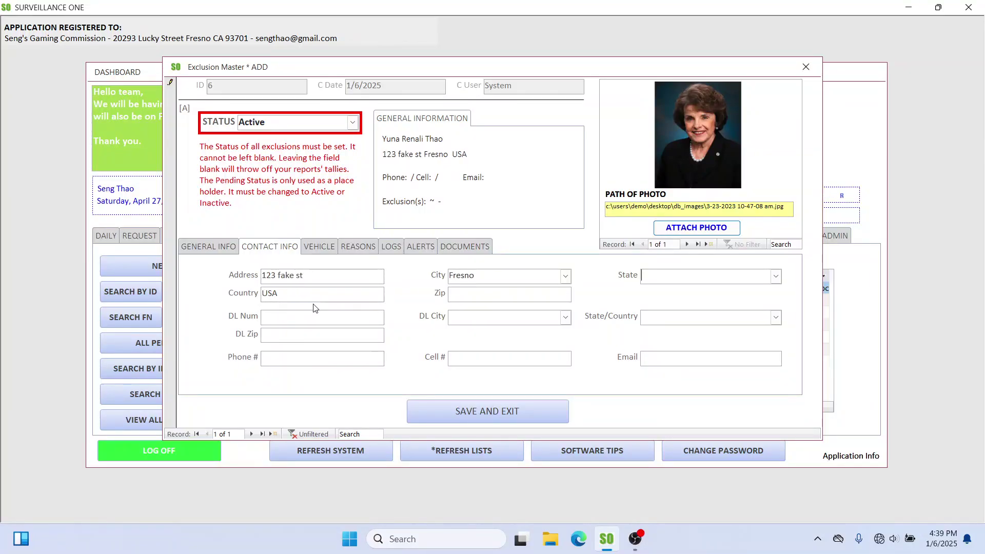
text(ca)
key(Tab)
key(Tab)
text(93710)
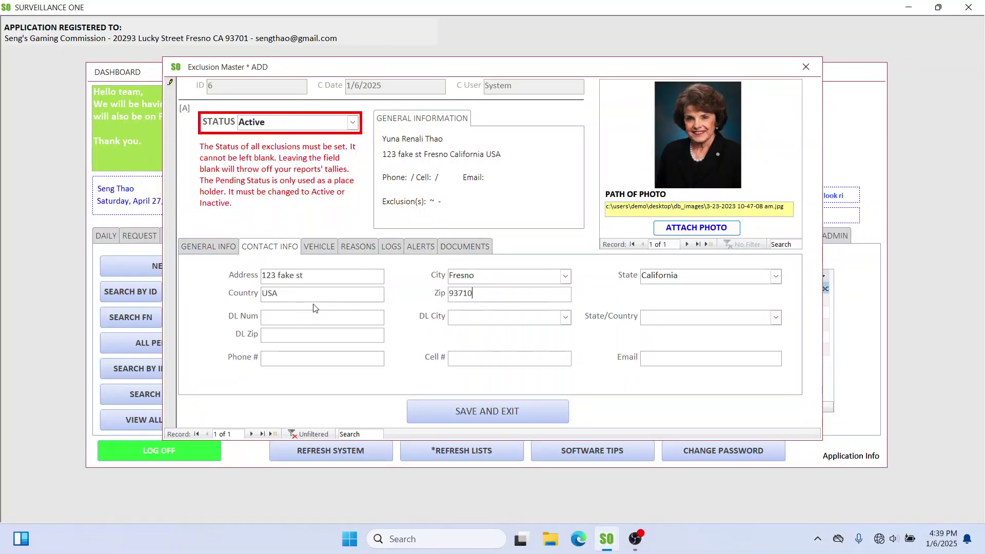
Step: Fill in the driver's licence number, licence city Fresno, state California and licence zip code
key(Tab)
click(567, 316)
click(547, 332)
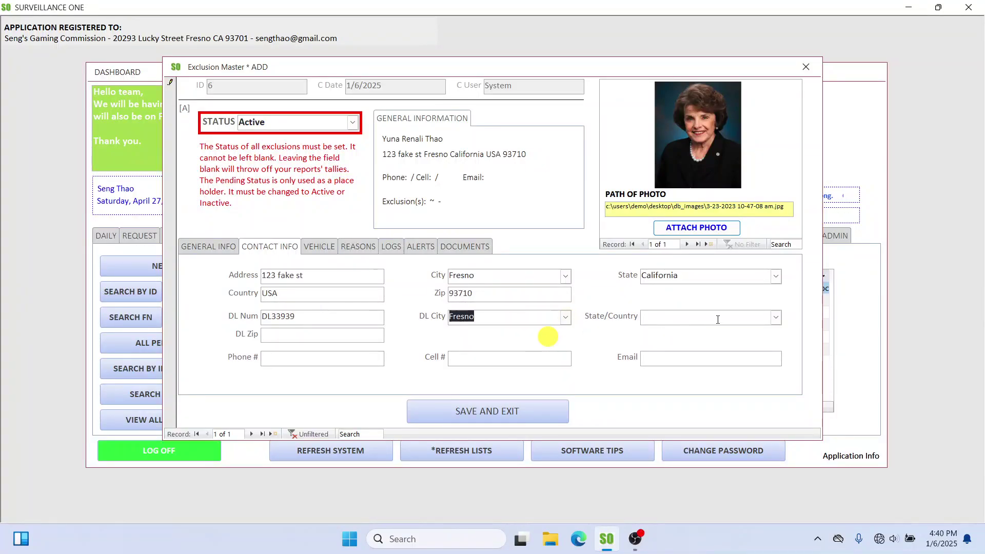
click(775, 317)
click(750, 331)
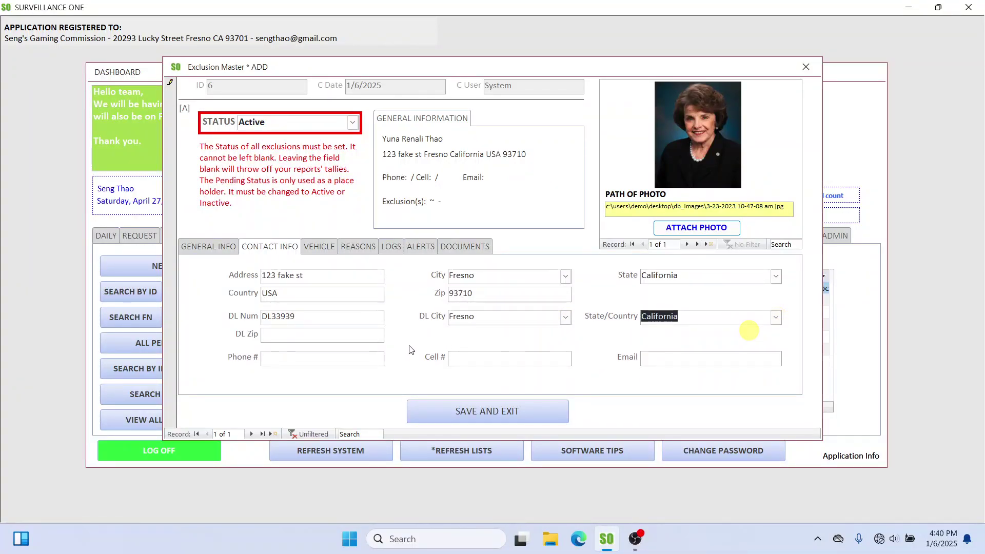
click(566, 318)
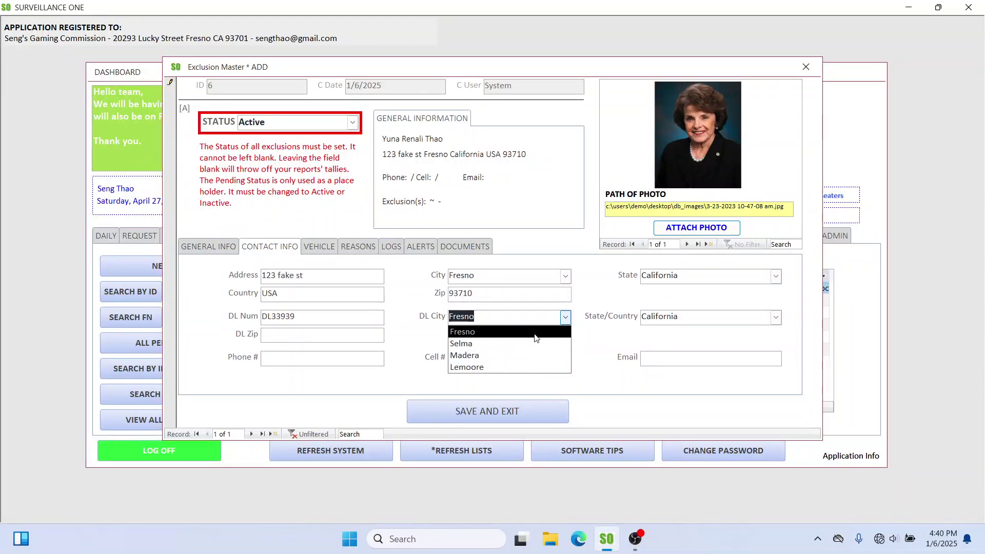
click(775, 318)
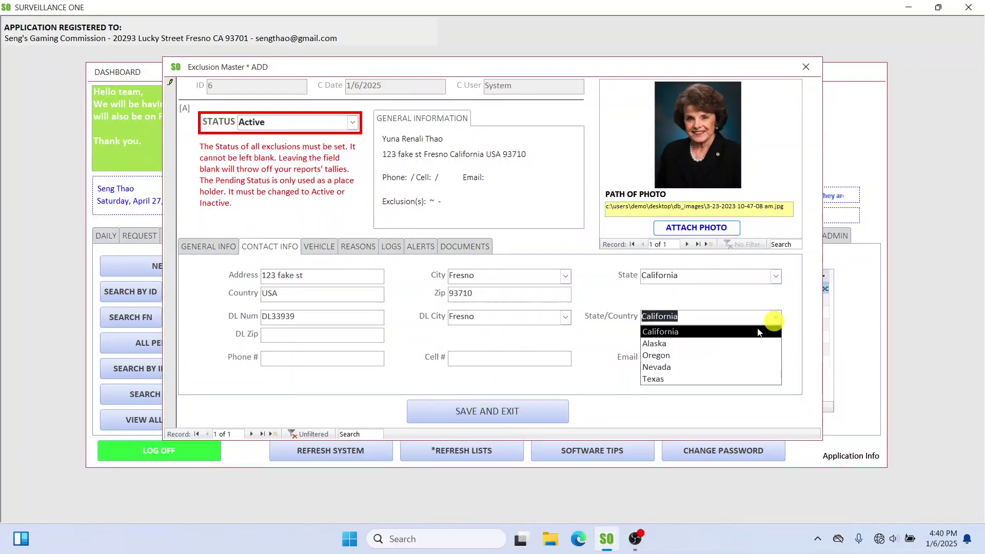
click(565, 276)
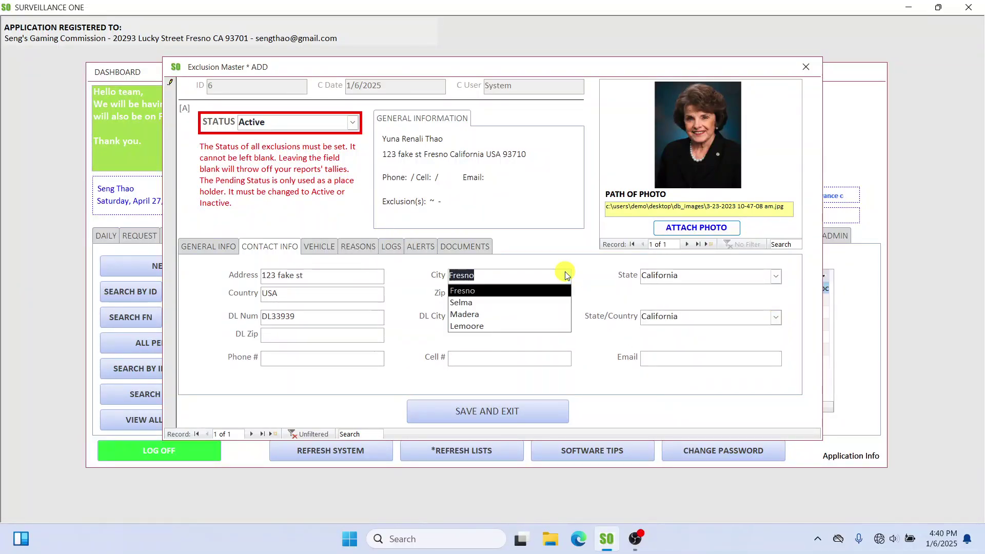
click(603, 276)
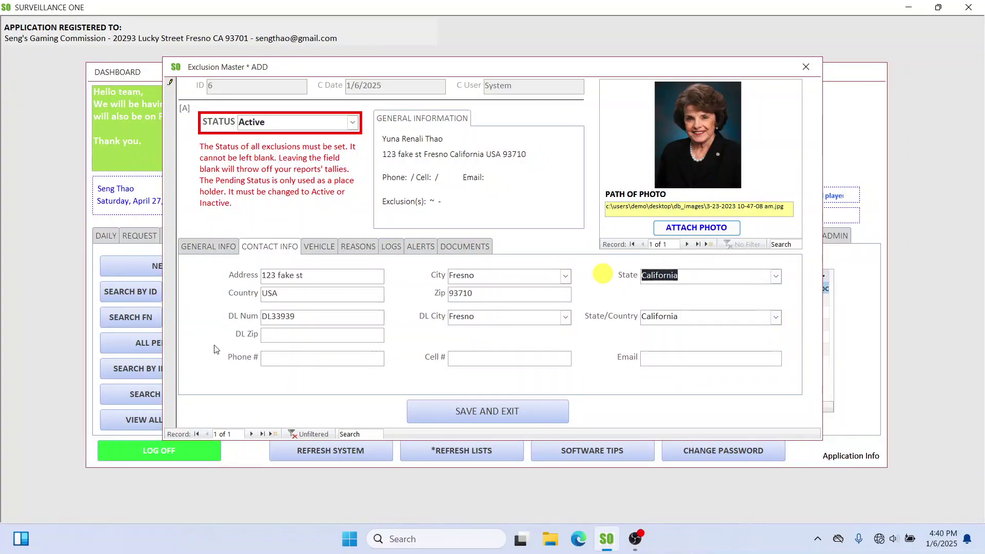
click(294, 336)
click(307, 339)
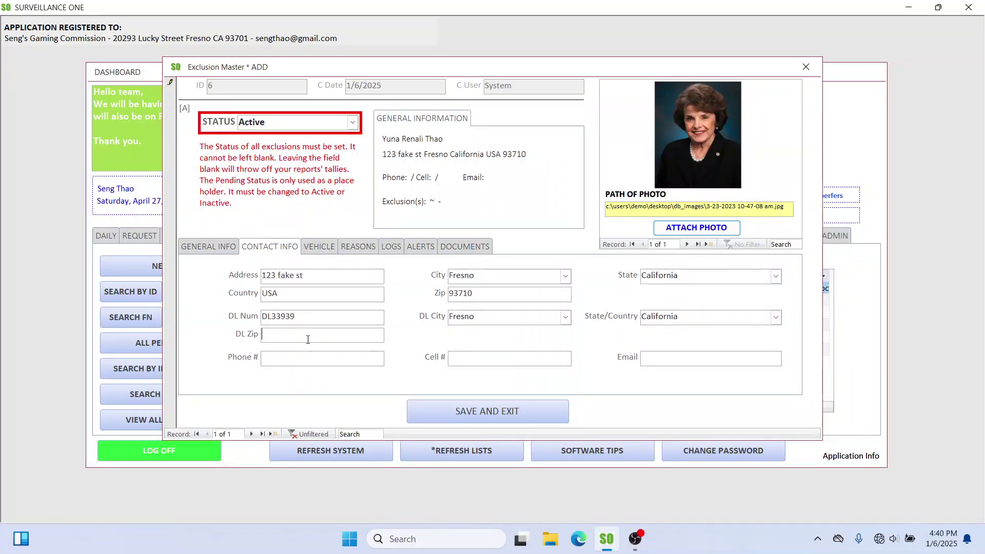
text(93710)
Step: Enter the person's phone number, cell number and e-mail address
key(Tab)
text(559)
text(*12)
key(BackSpace)
key(BackSpace)
text(2225555)
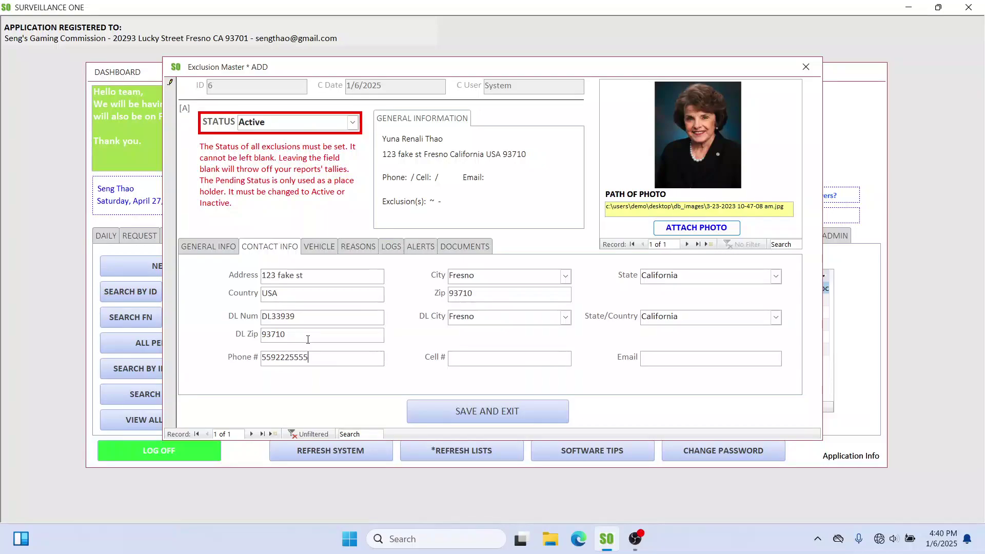
key(Tab)
text(559)
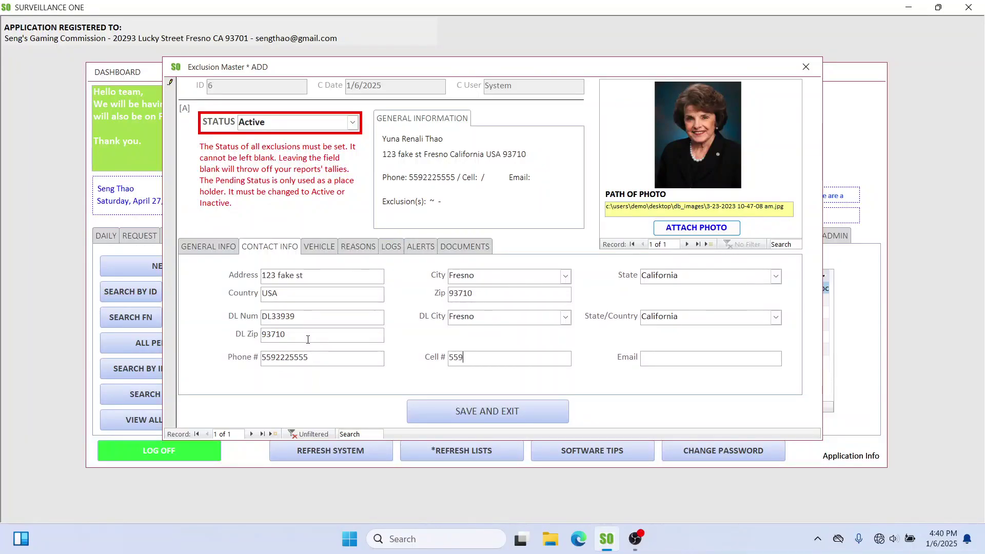
text(222555)
key(Tab)
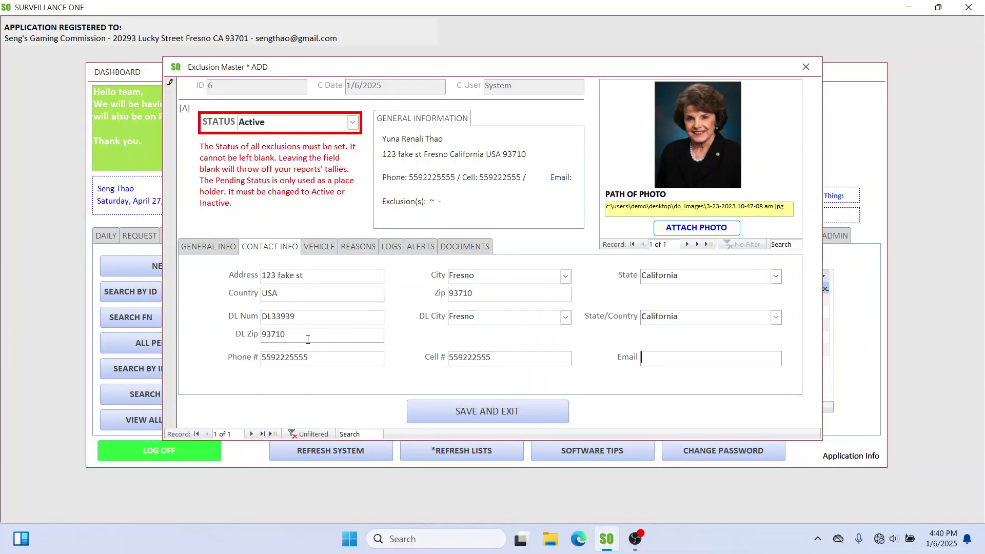
Step: Pass the empty Vehicle fields and bring up the Exclusion Reasons grid
click(311, 247)
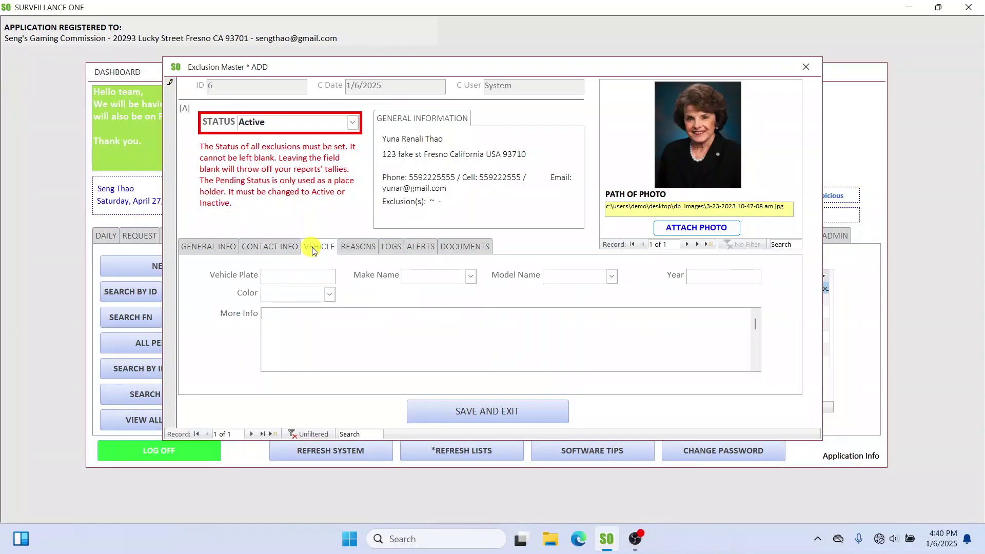
click(307, 275)
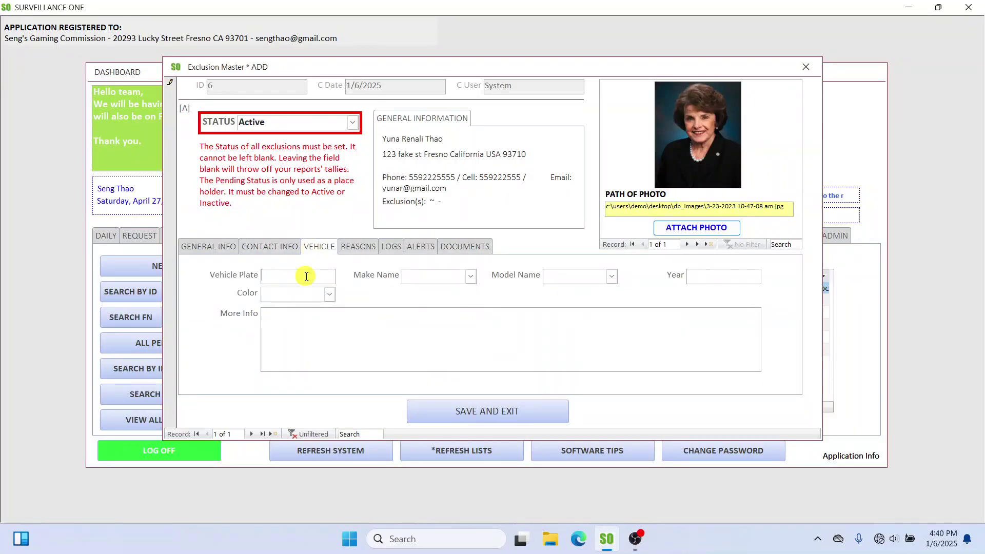
click(361, 250)
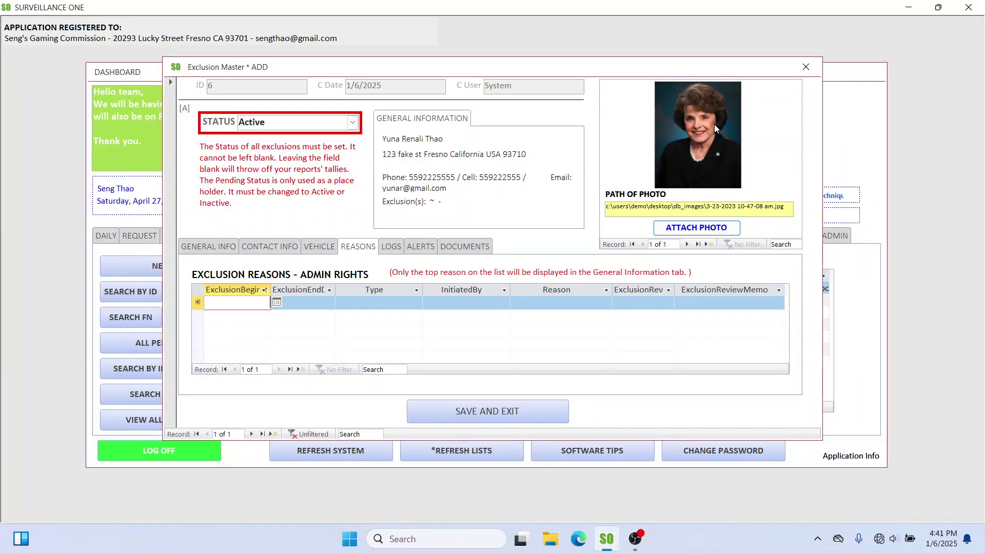
Step: Set the exclusion period from 1/6/2025 to 1/31/2025 with type Casino Exclusion
click(277, 303)
click(204, 350)
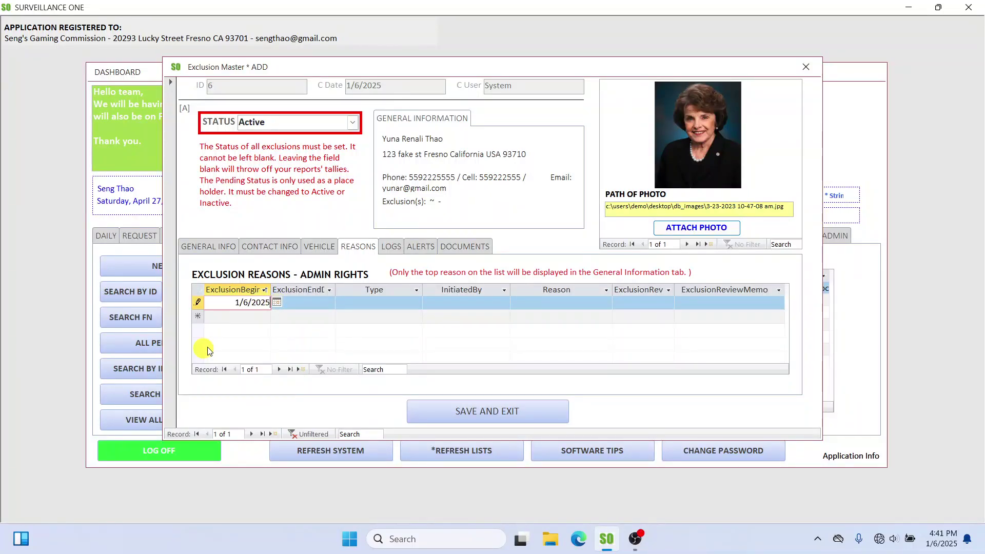
click(319, 302)
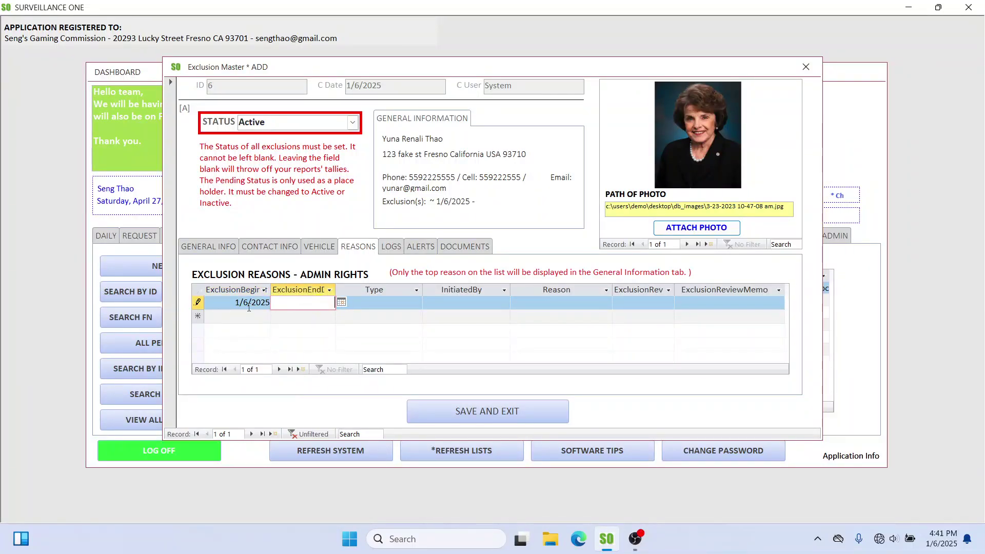
click(341, 301)
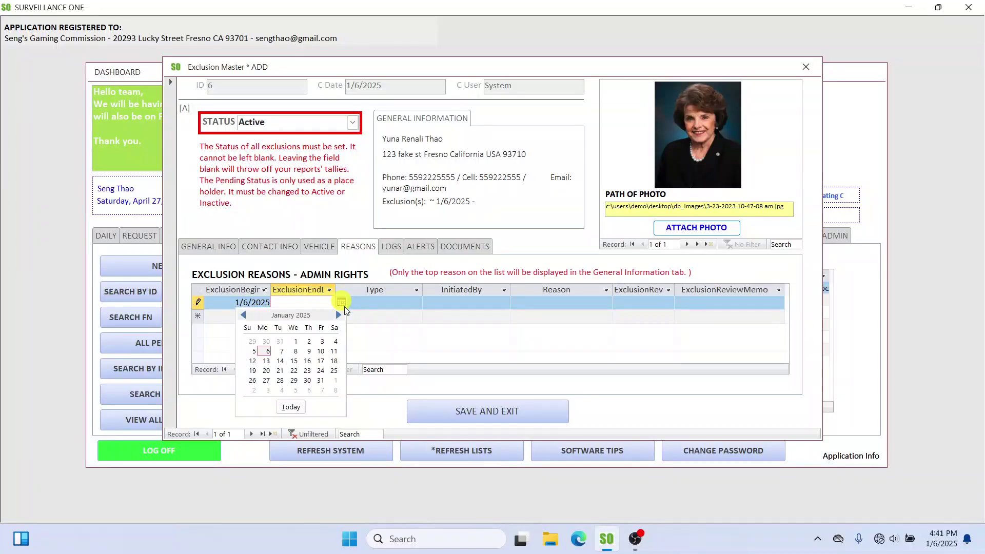
click(321, 381)
click(416, 303)
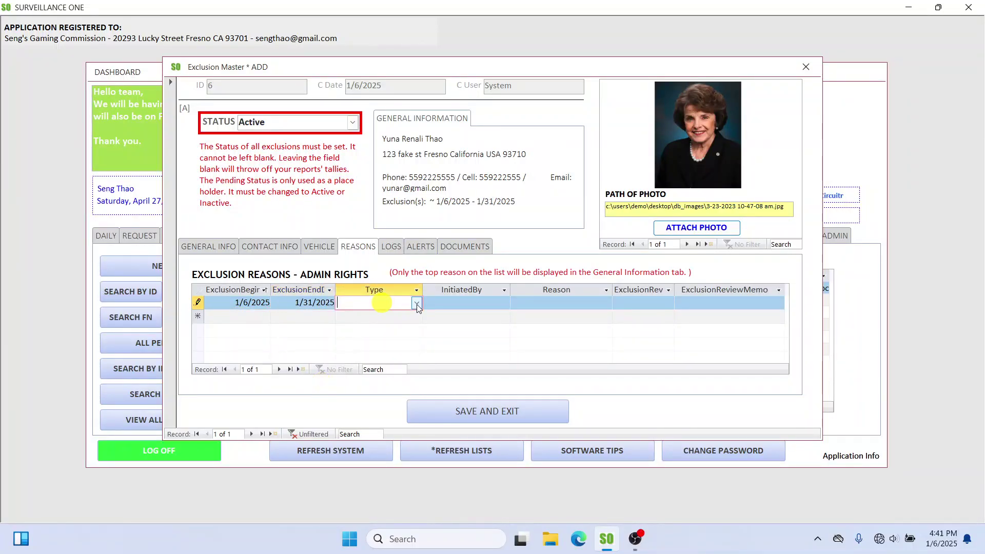
click(419, 303)
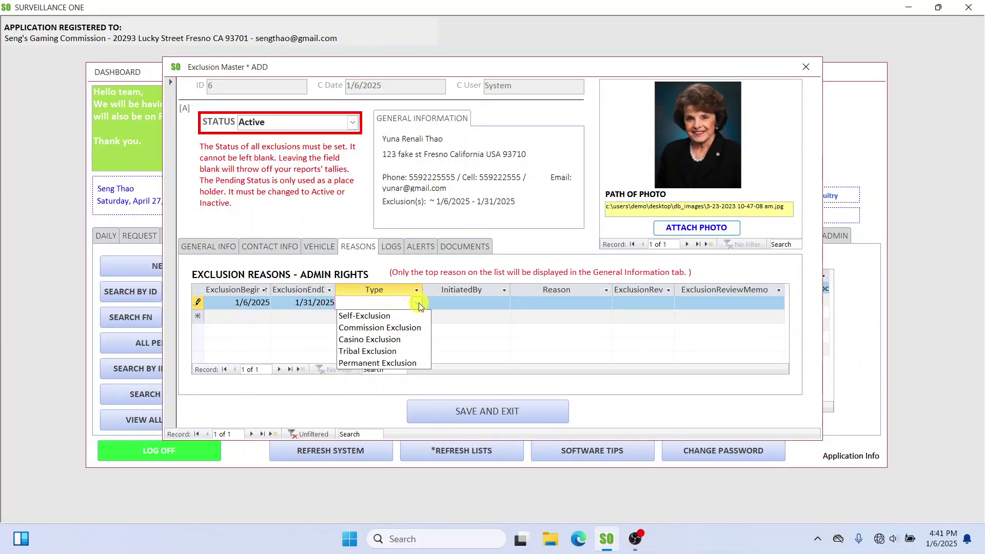
click(378, 340)
Step: Enter the initiating staff member and reason DUI, widening the review date column
click(452, 308)
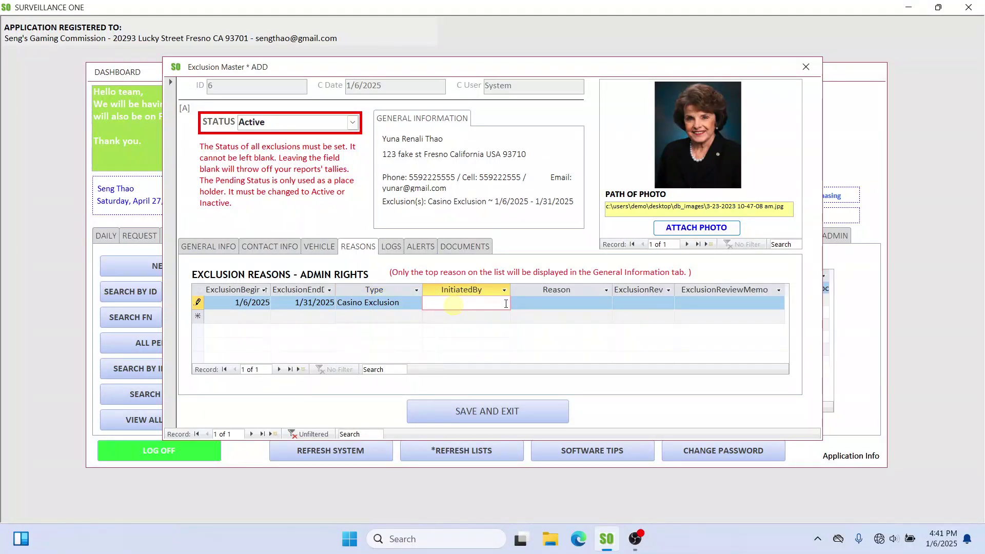
key(Tab)
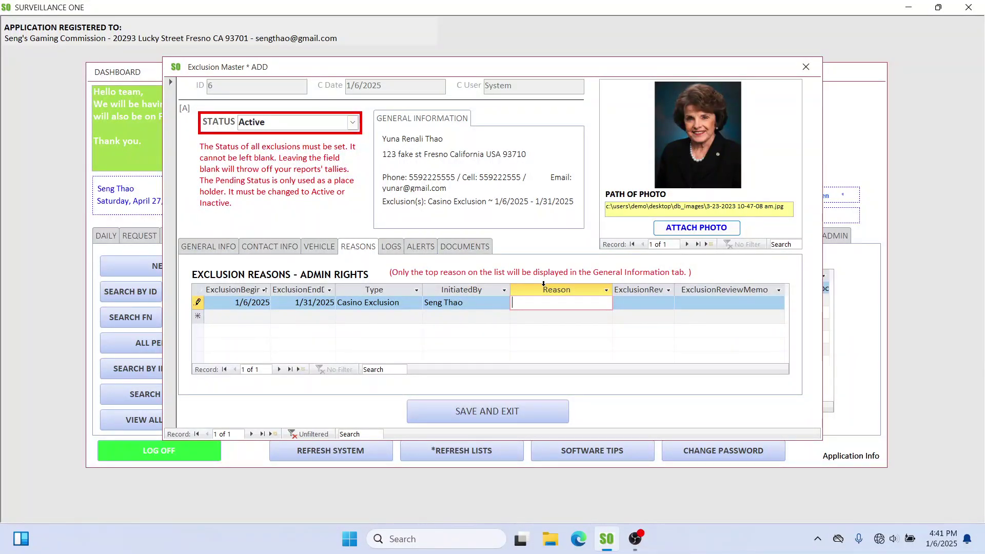
text(DUI)
key(Tab)
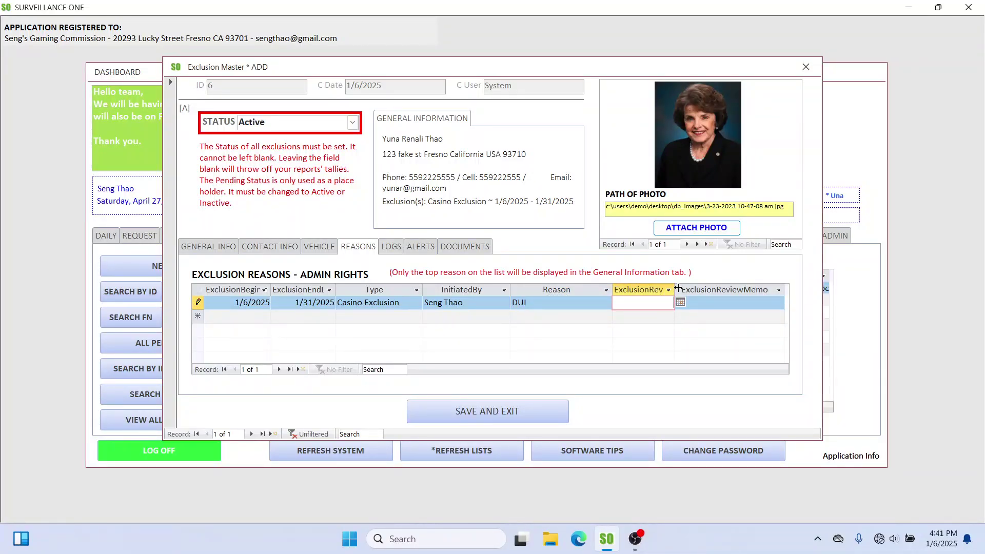
drag(678, 288, 706, 289)
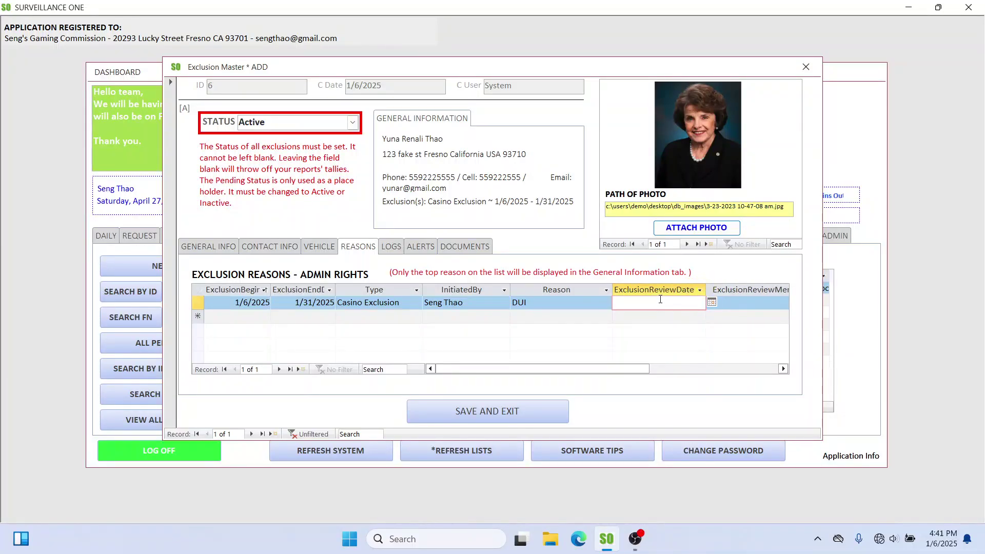
click(713, 302)
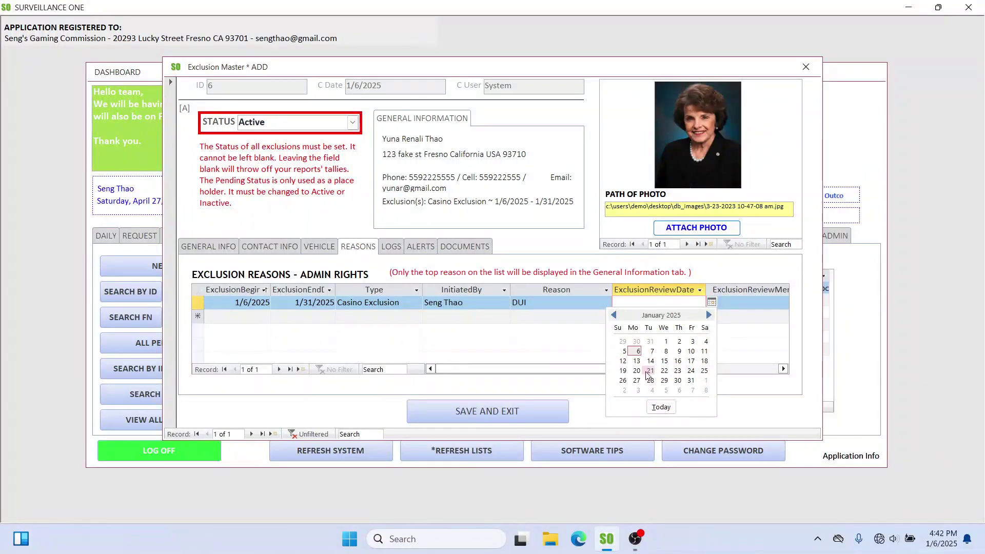
click(750, 303)
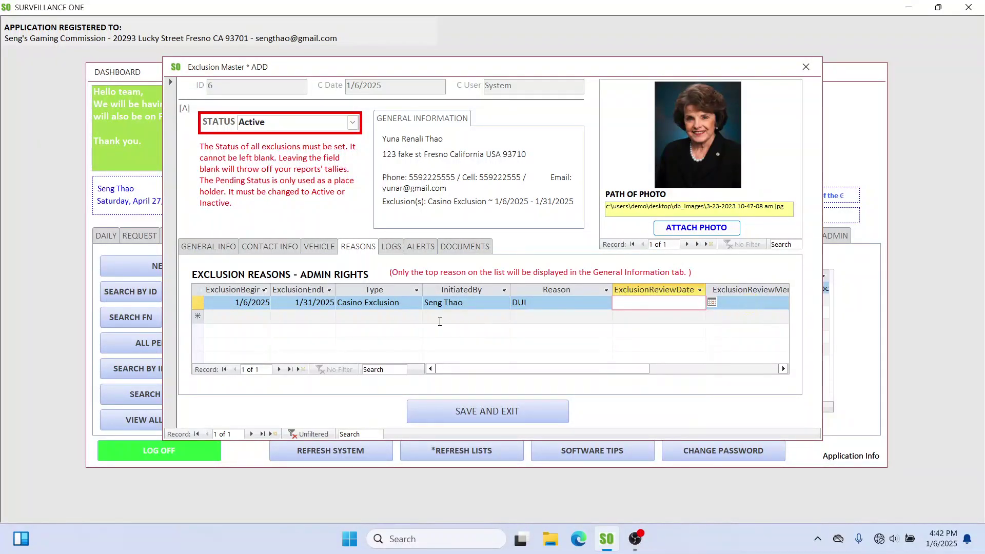
click(391, 249)
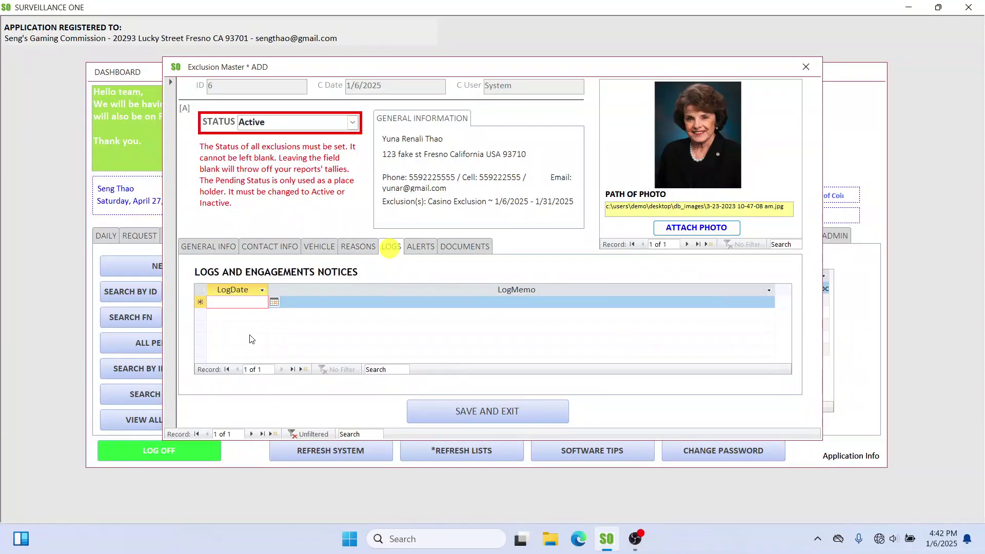
click(354, 247)
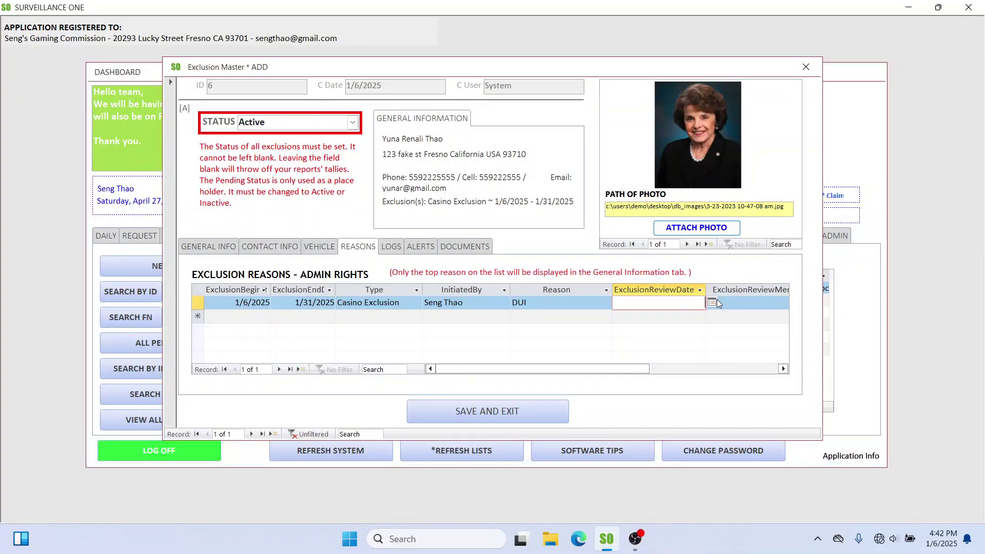
click(200, 301)
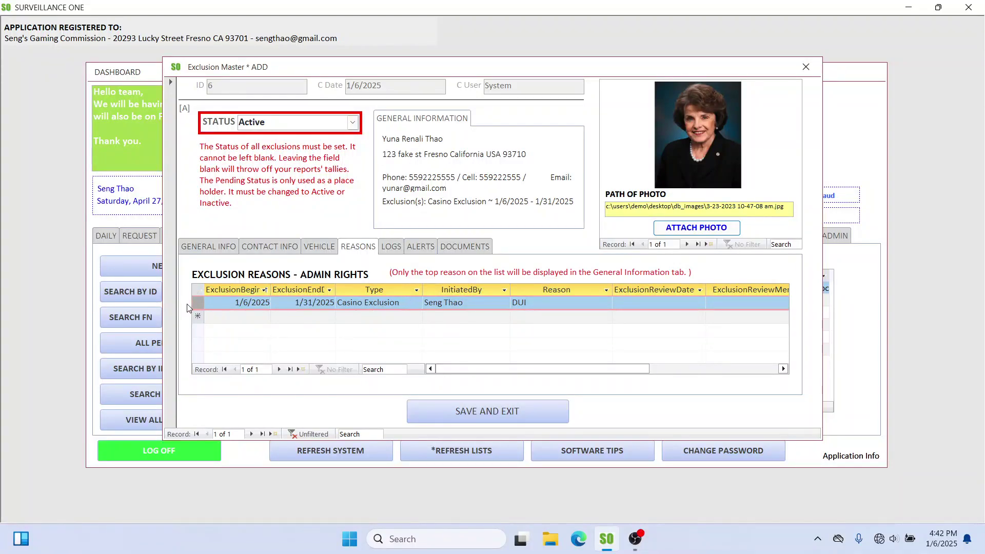
click(470, 136)
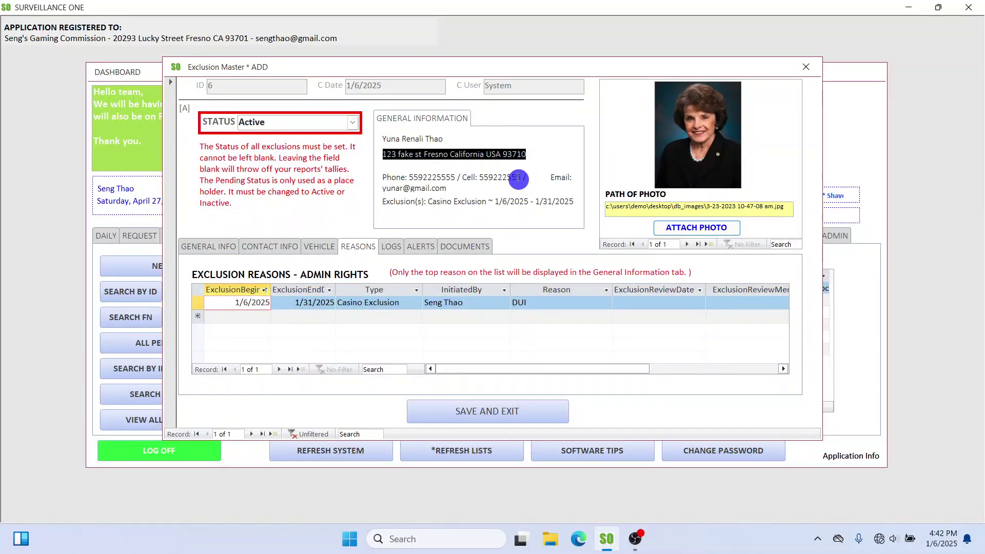
click(197, 304)
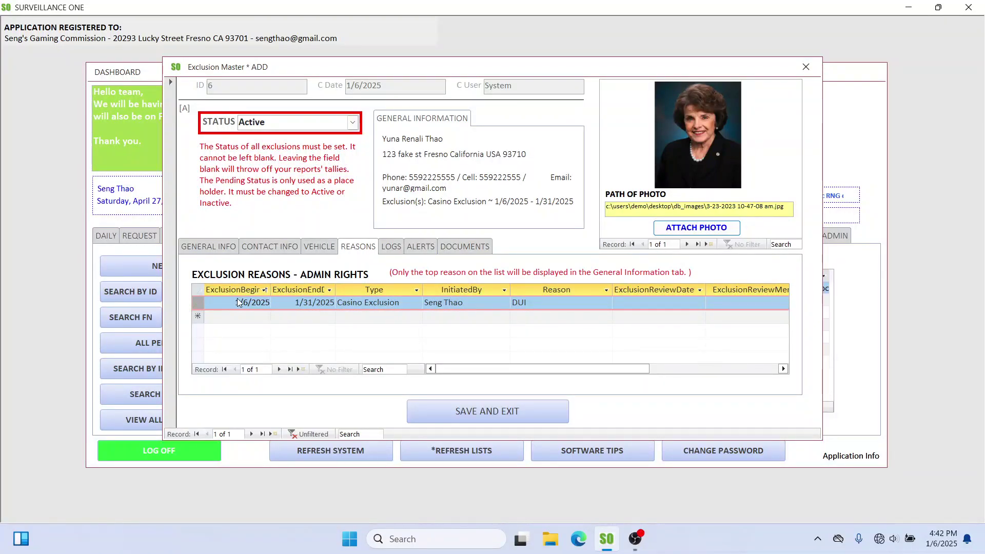
click(263, 291)
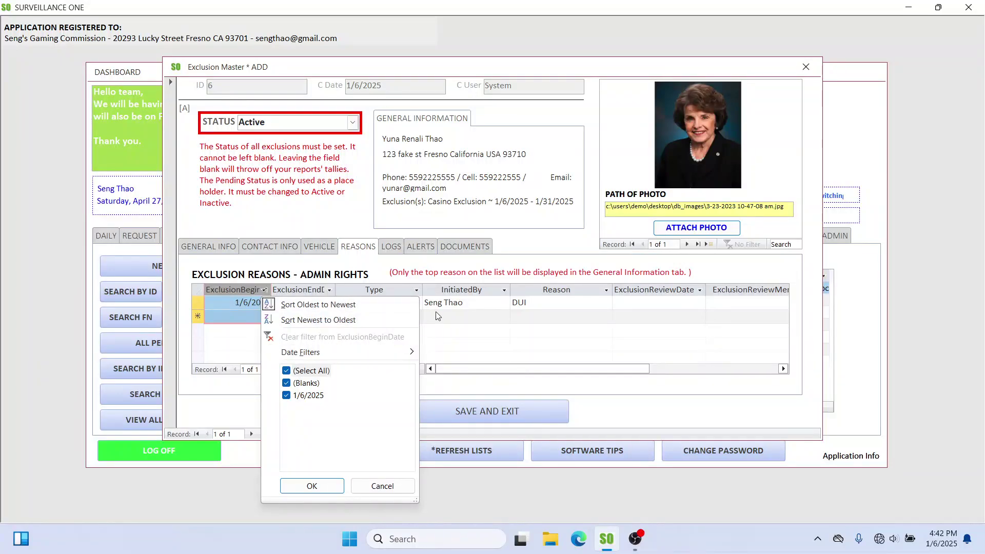
click(495, 320)
click(369, 248)
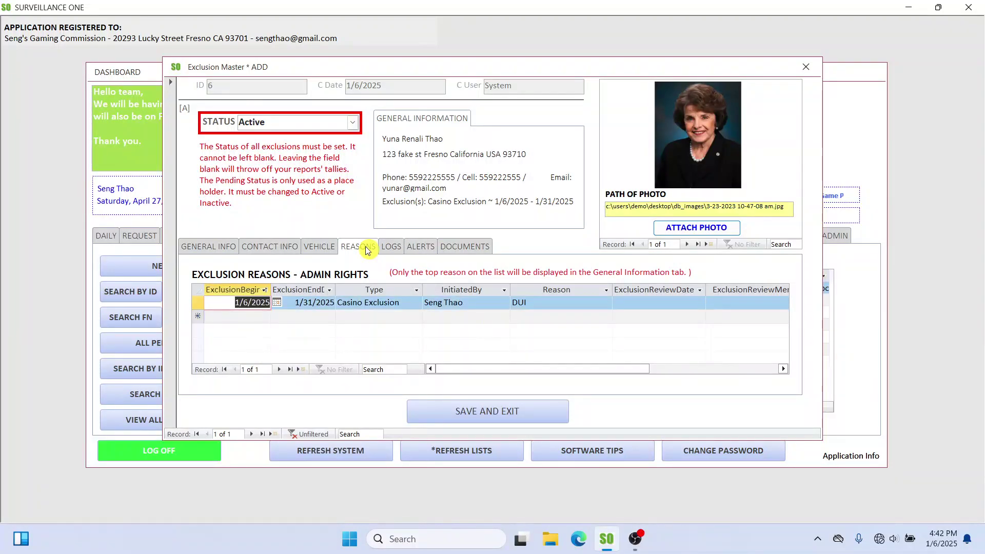
click(431, 203)
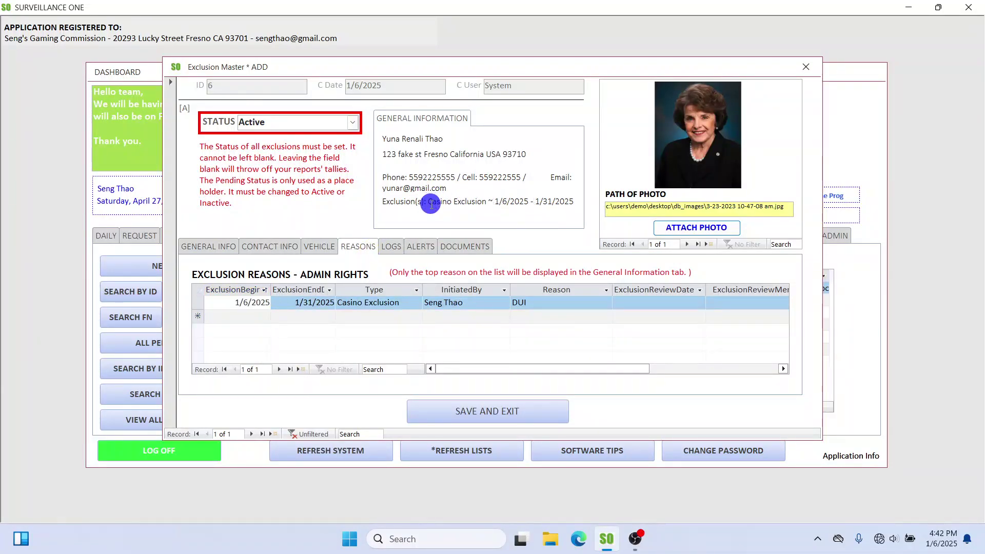
click(391, 247)
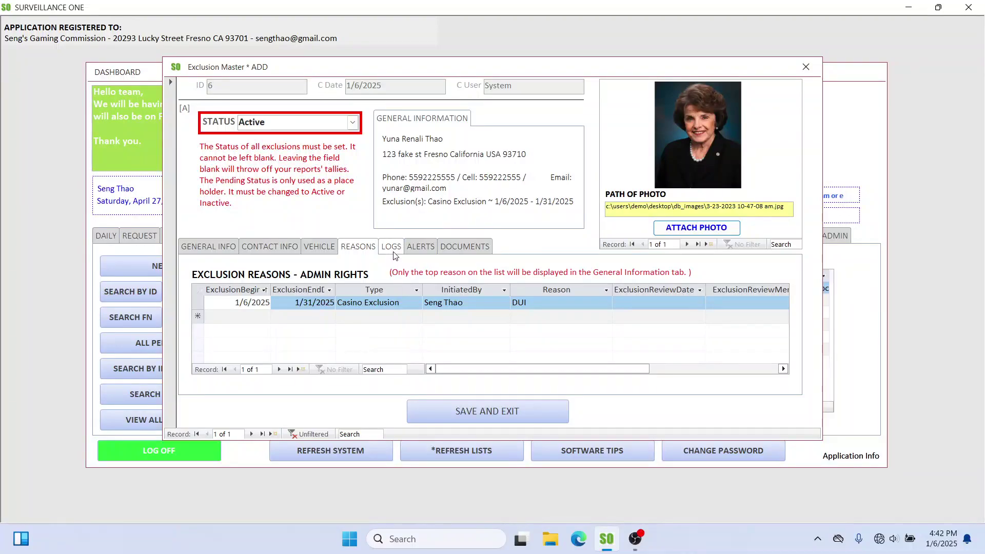
Step: Add a log entry dated 1/6/2025 with the memo 'Added subject to db.'
click(273, 305)
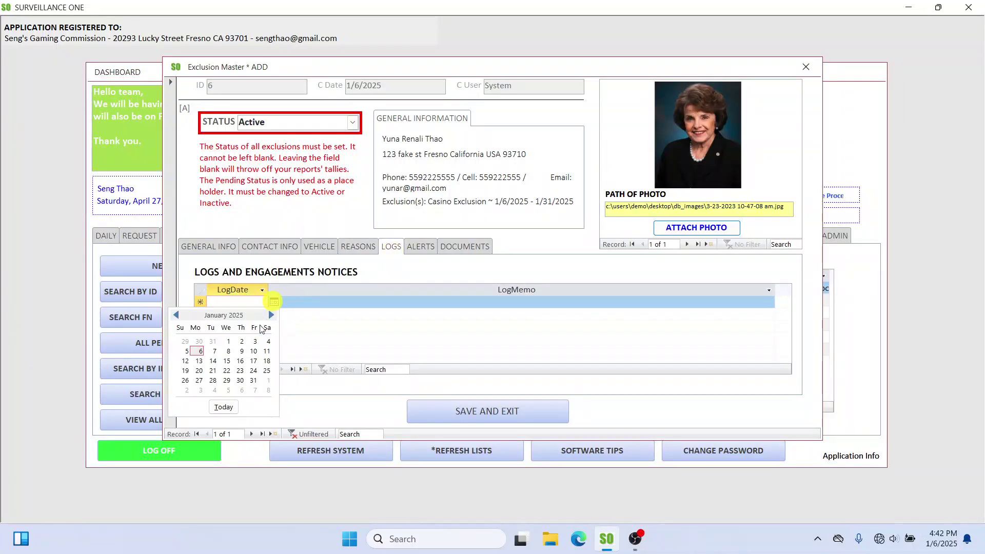
click(199, 354)
click(319, 302)
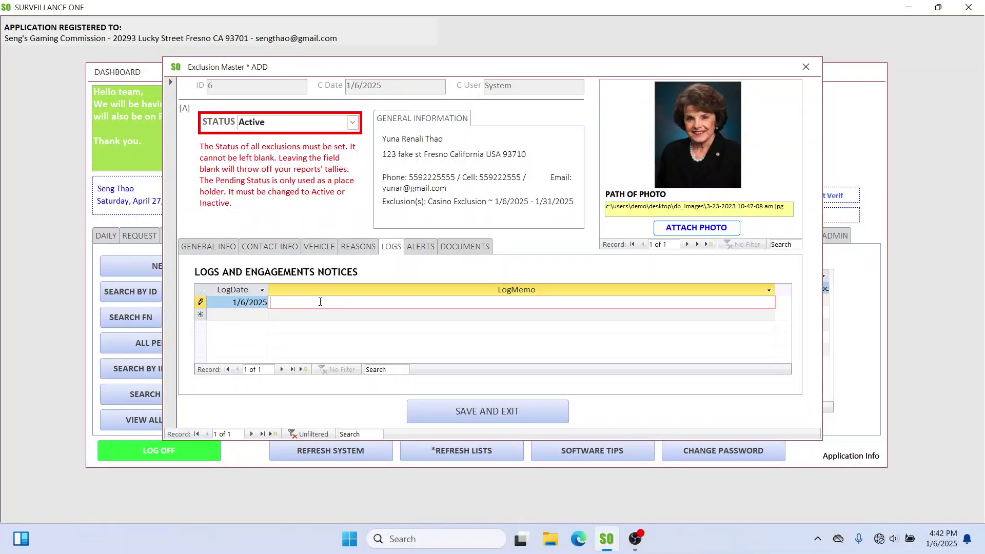
text(Added)
text( susp)
text(o db)
text(.)
click(422, 246)
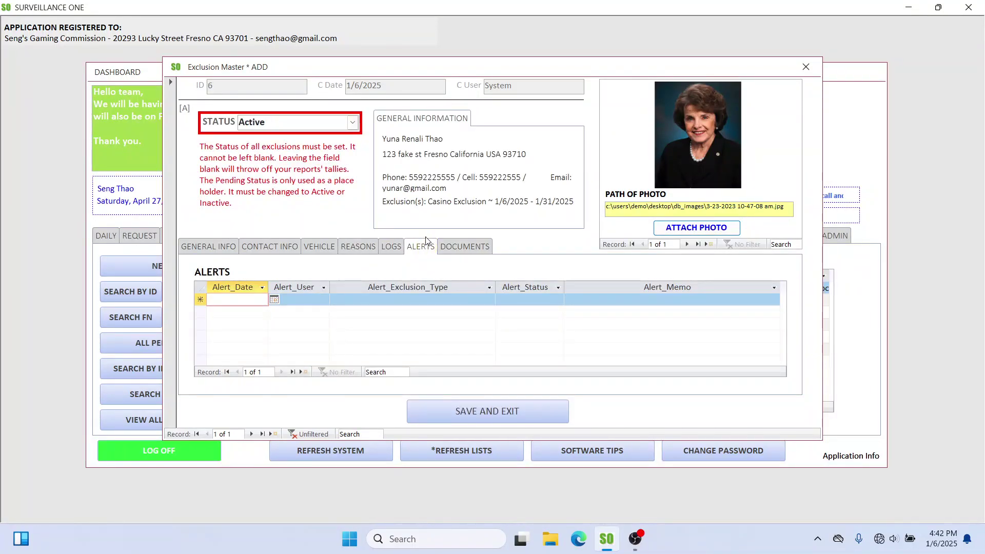
Step: Drag the Exclusion Master window slightly higher to show the alerts area
drag(472, 70, 467, 36)
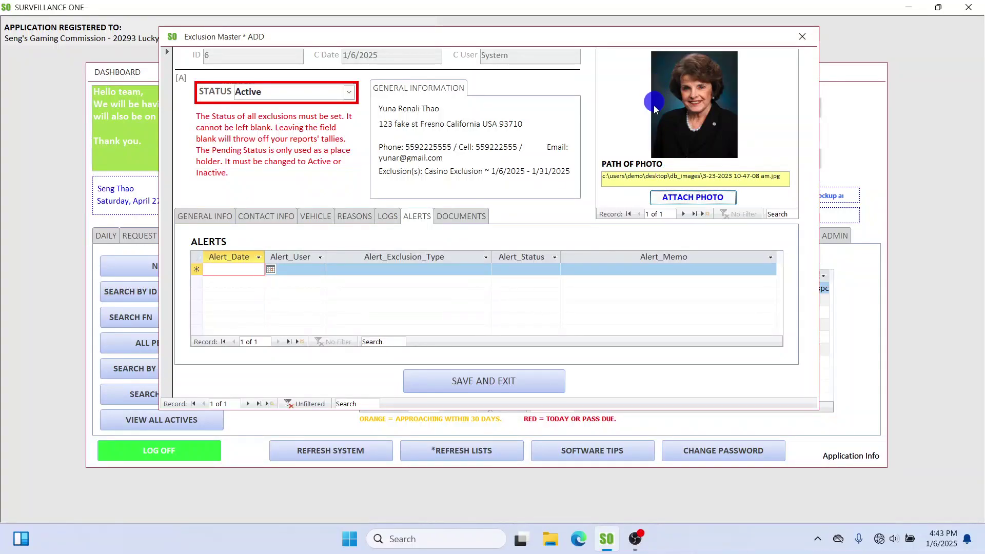
Step: Start a new alert dated 1/10/2025 and assign it to the staff member's user
click(701, 122)
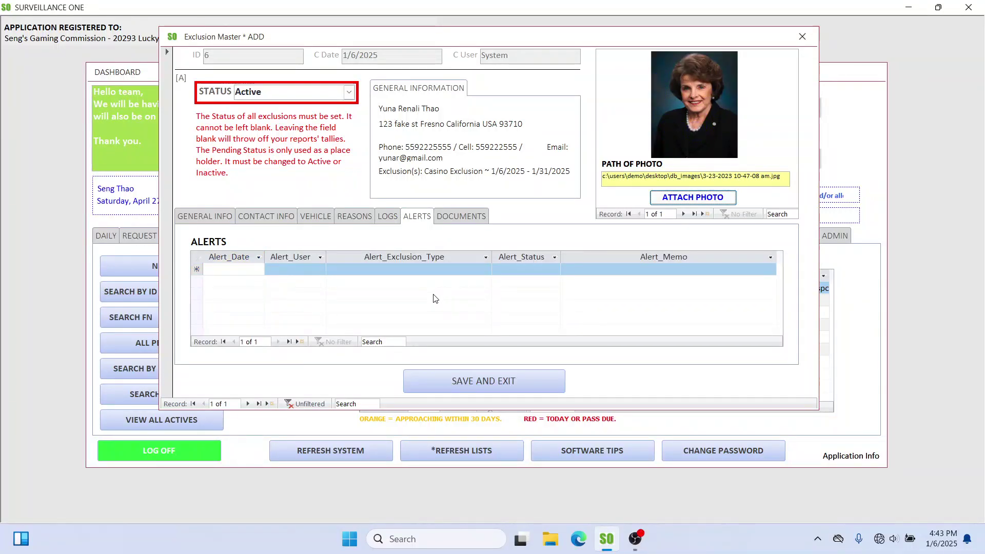
click(242, 270)
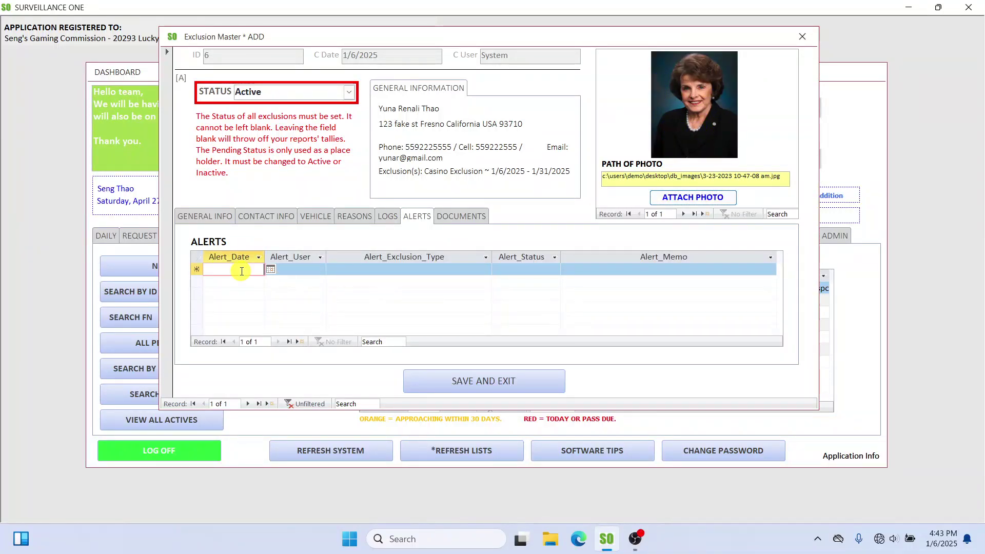
click(270, 270)
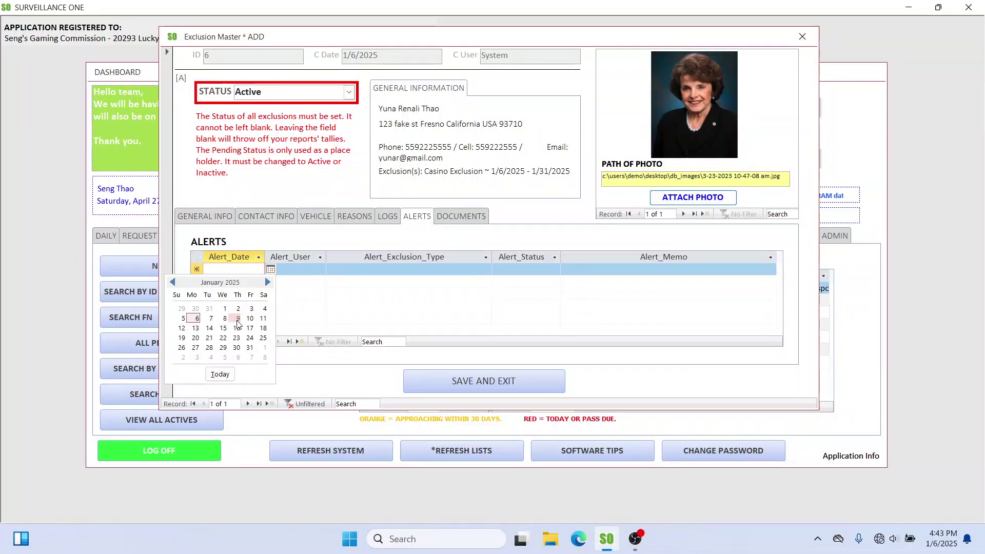
click(250, 318)
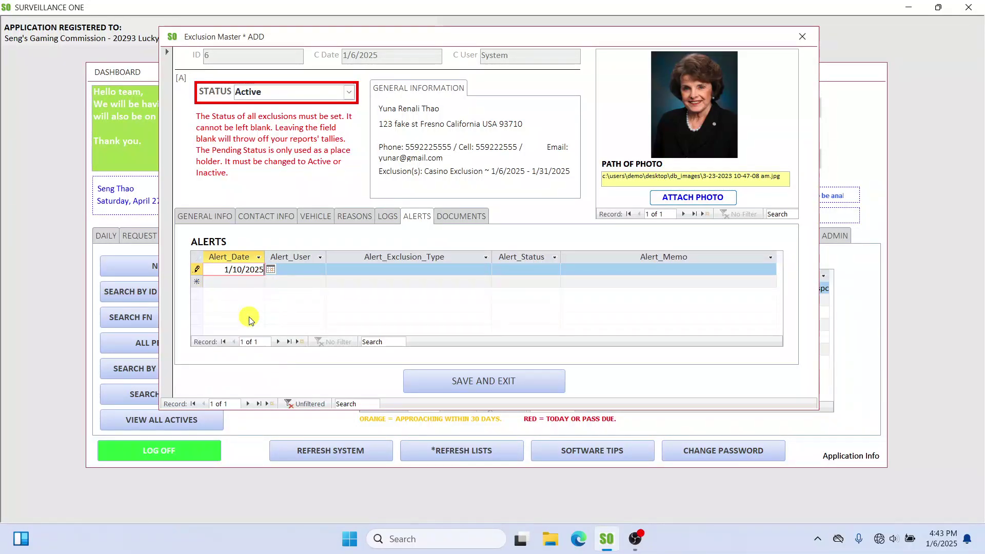
click(302, 268)
click(321, 271)
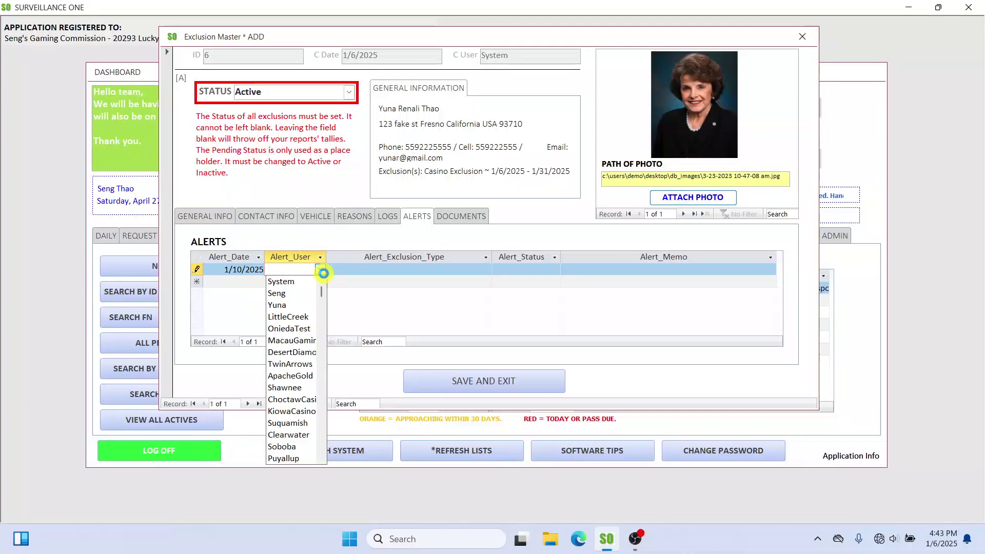
click(307, 292)
Step: Set the alert to 5 Days Respondence Due, Pending, with memo 'Review document'
click(474, 269)
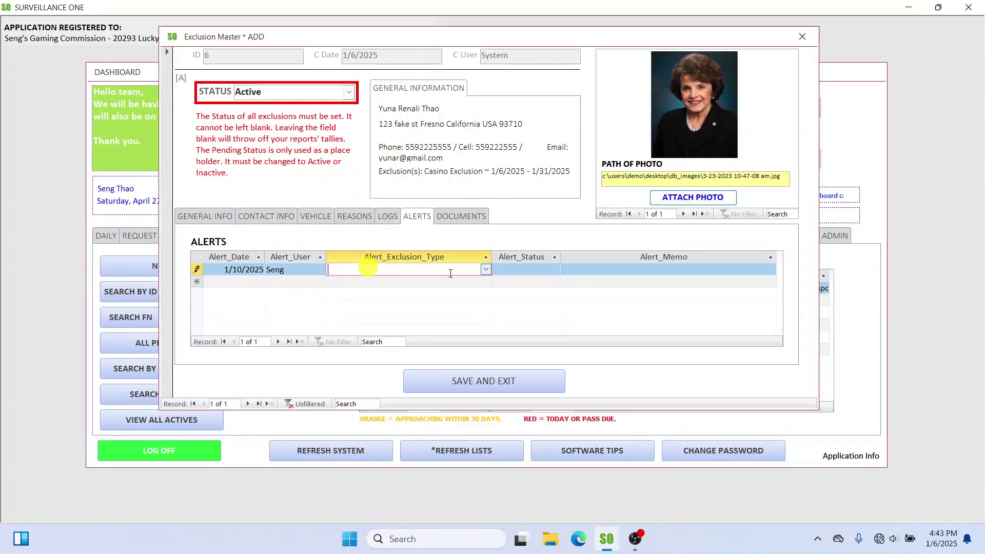
click(486, 270)
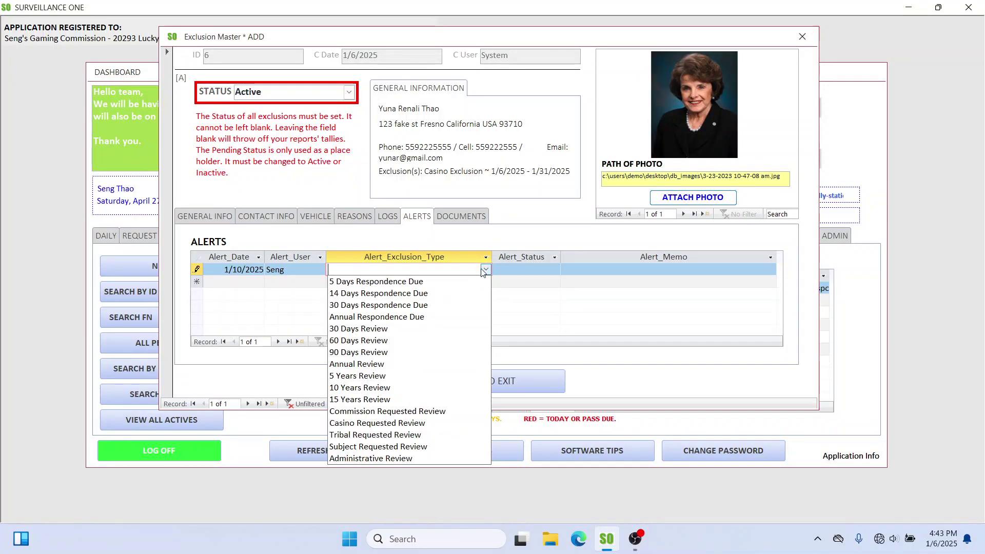
click(412, 283)
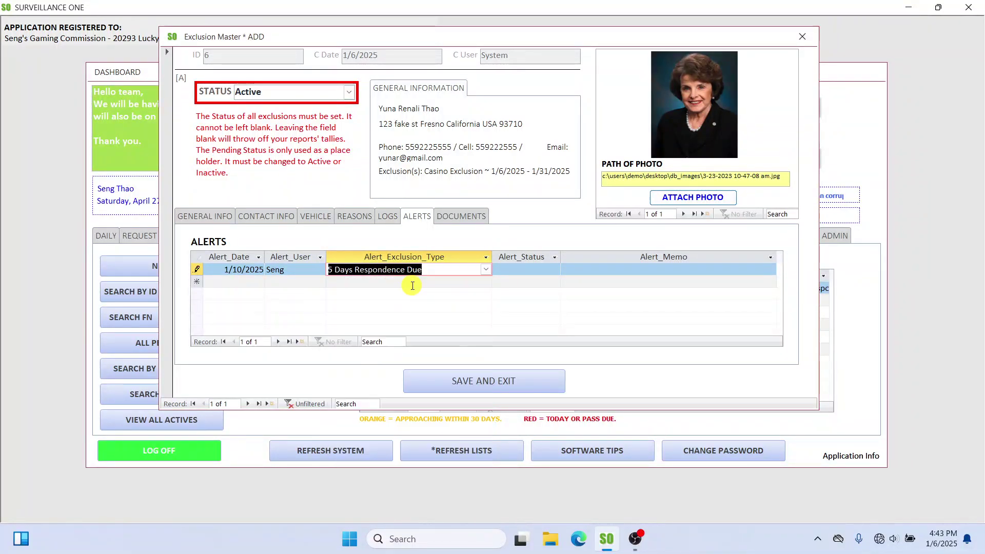
click(523, 272)
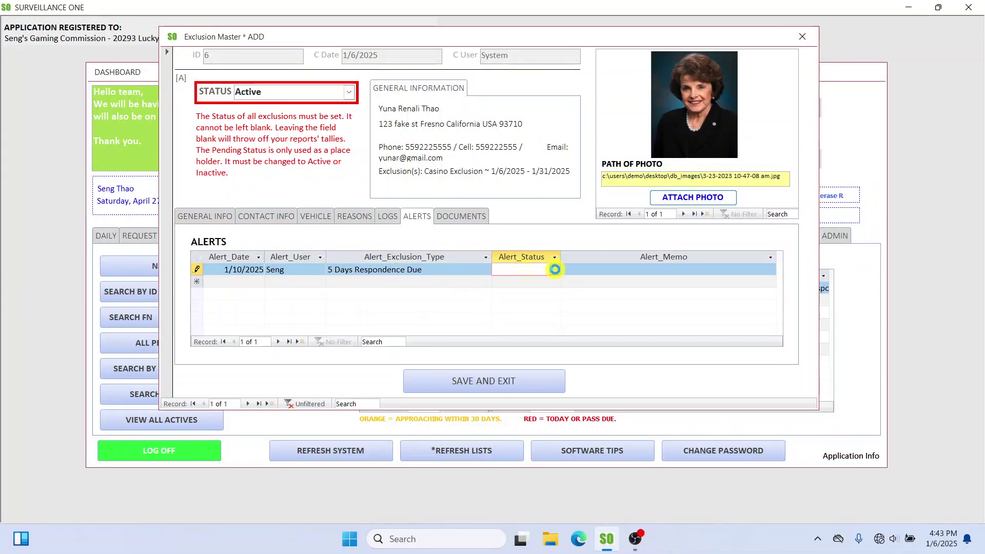
click(555, 270)
click(529, 281)
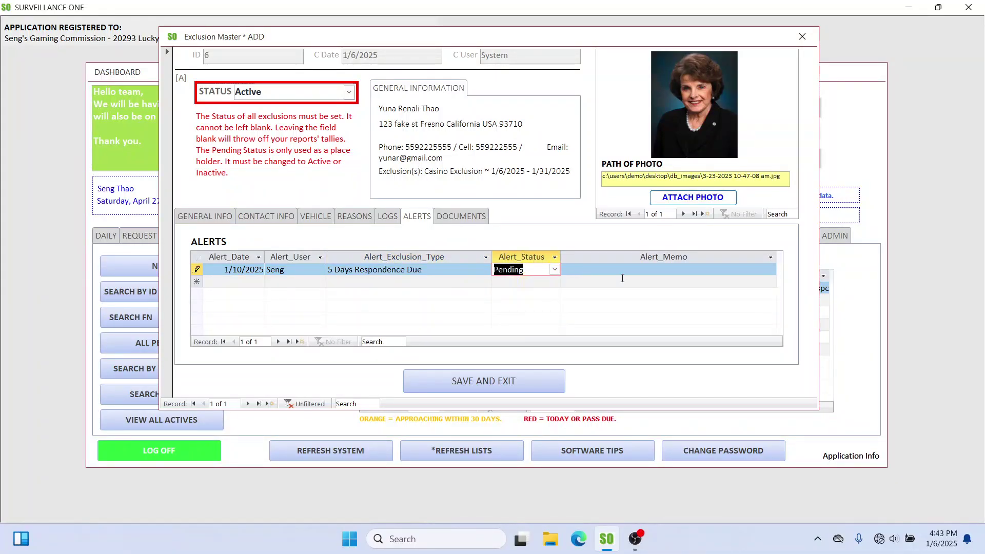
click(624, 270)
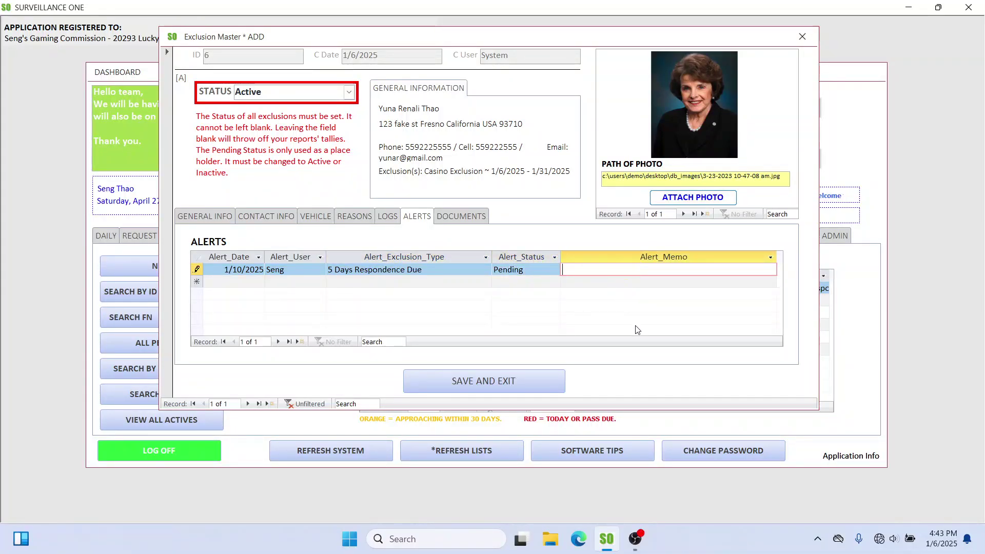
text(Review )
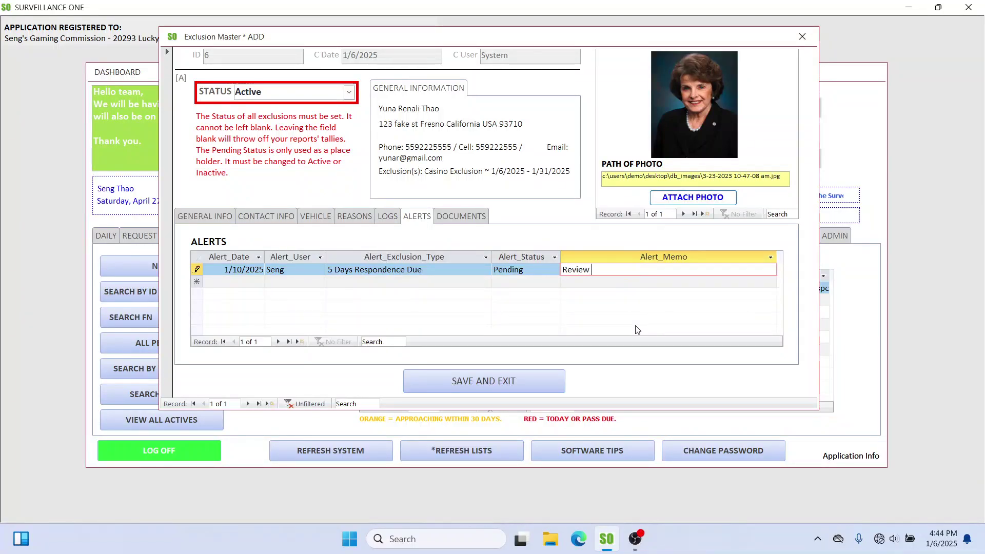
text(documents.)
Step: Add a second alert row dated 1/31/2025, assigned to the current user
click(229, 281)
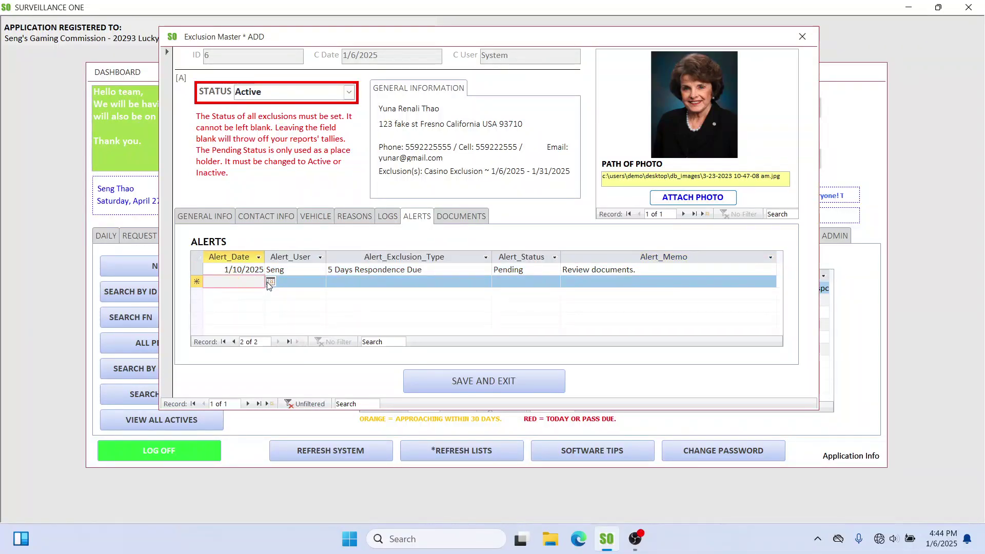
click(270, 282)
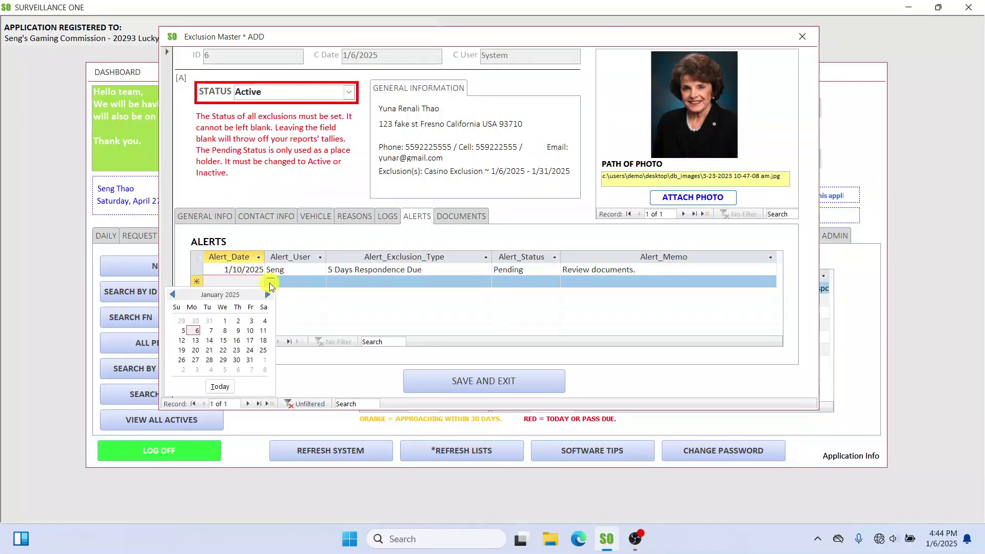
click(250, 360)
click(294, 282)
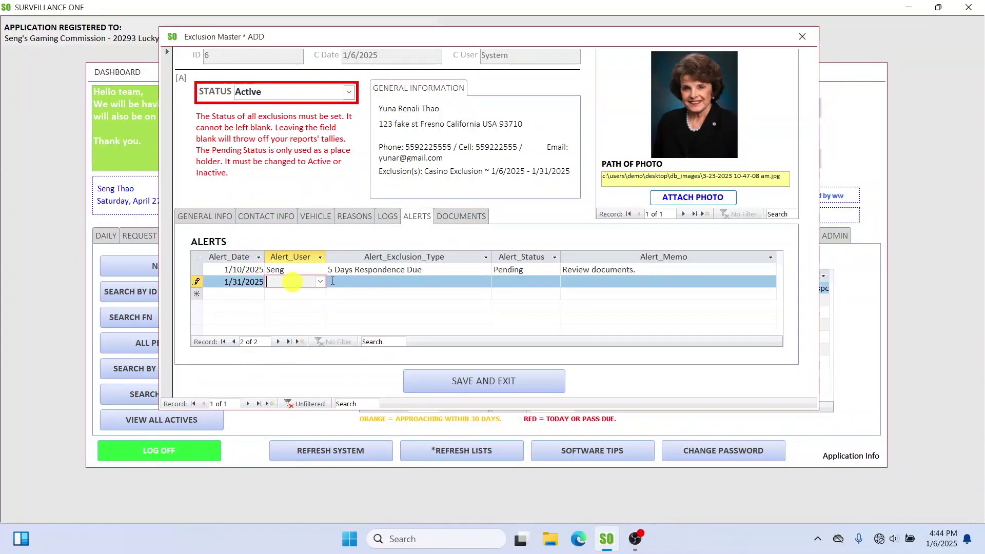
click(320, 281)
click(293, 306)
Step: Set the new alert's type to 30 Days Respondence Due and status to Pending
click(481, 283)
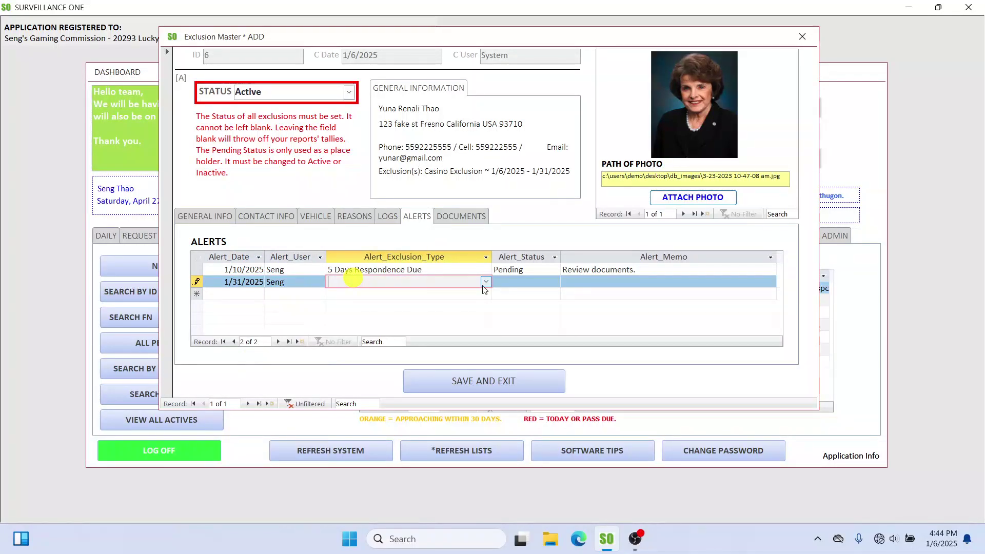
click(485, 283)
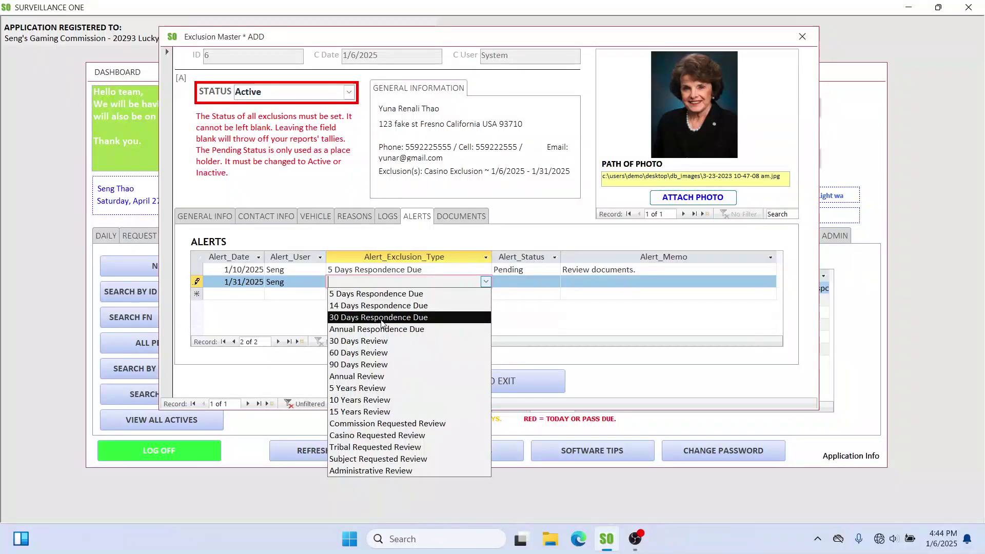
click(347, 318)
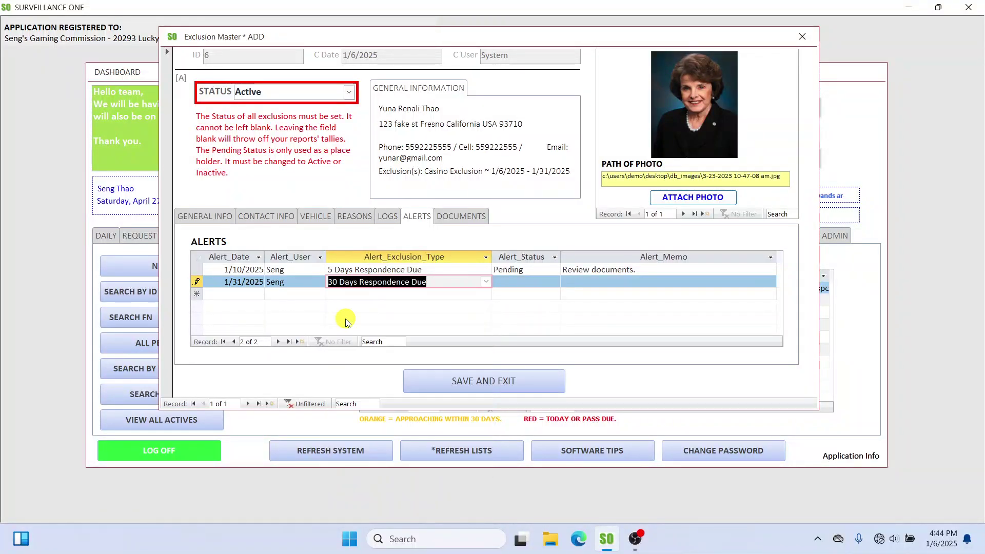
click(521, 285)
click(555, 282)
click(539, 295)
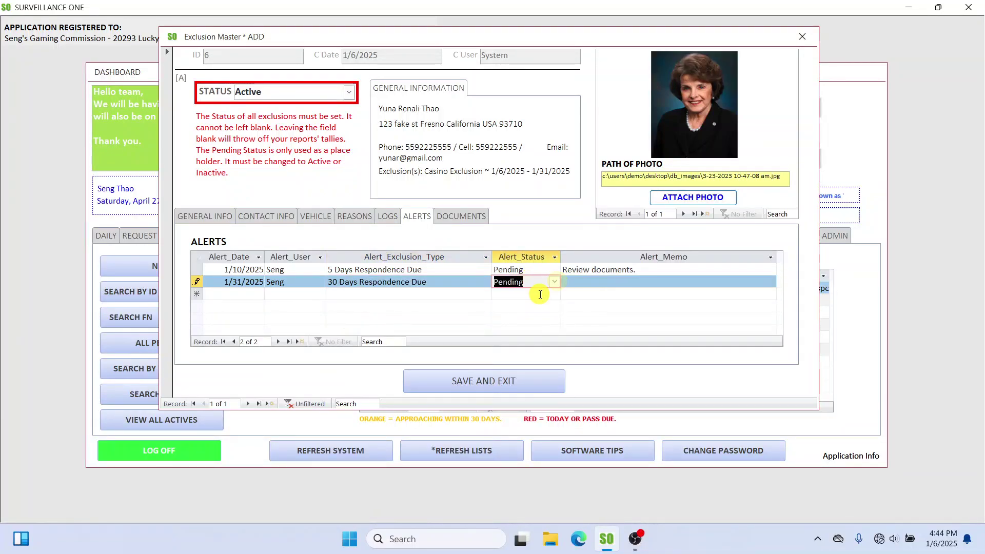
Step: Keep it Pending and enter the memo 'End of exclusion review.'
click(591, 285)
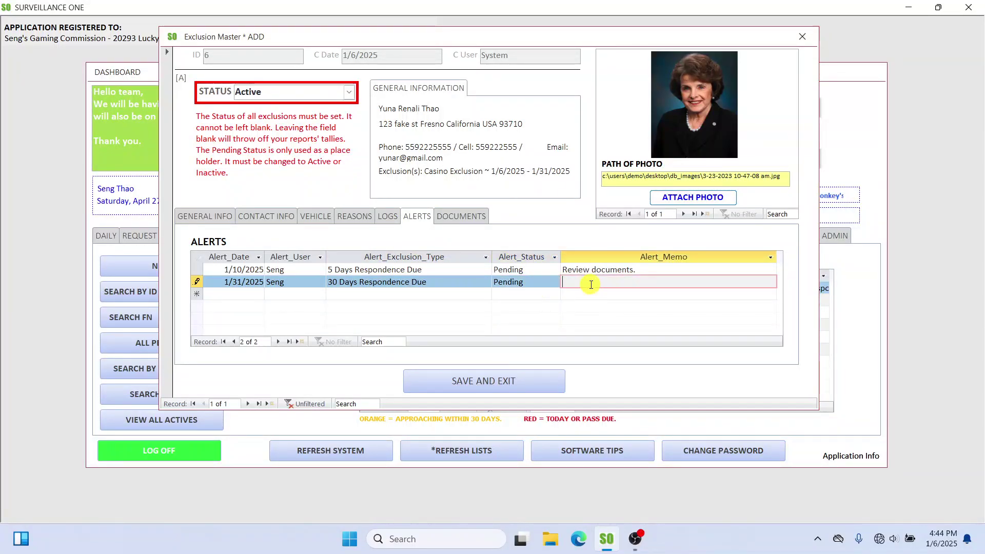
click(548, 283)
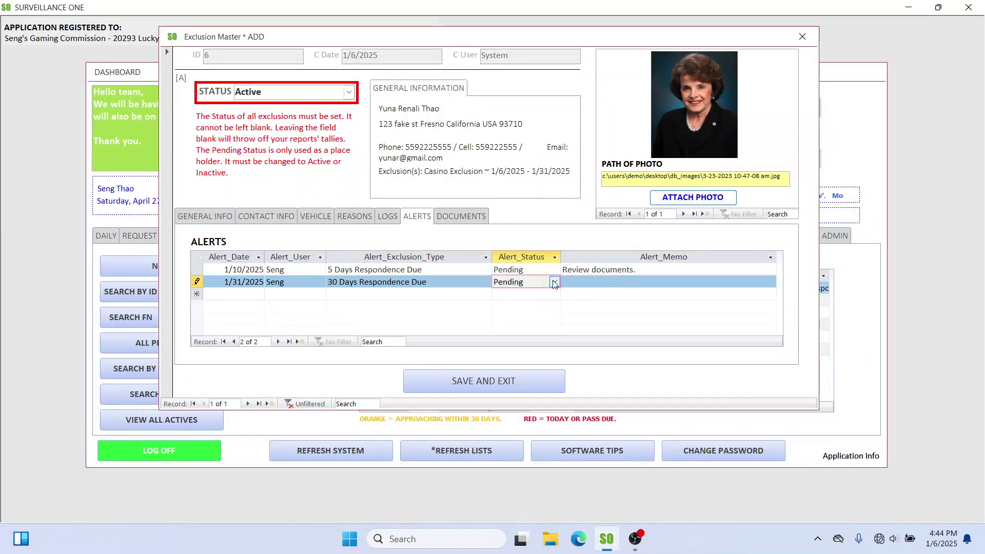
click(555, 282)
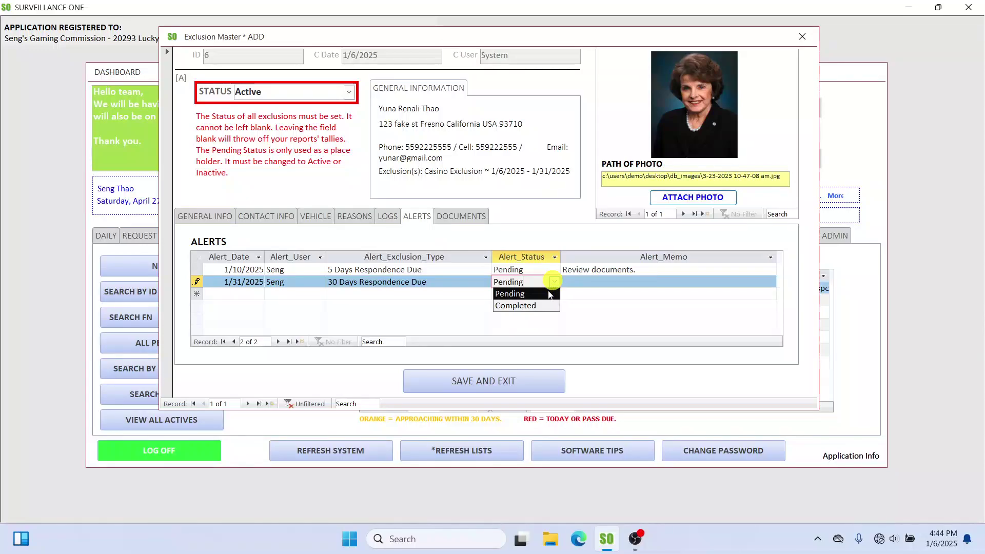
click(585, 282)
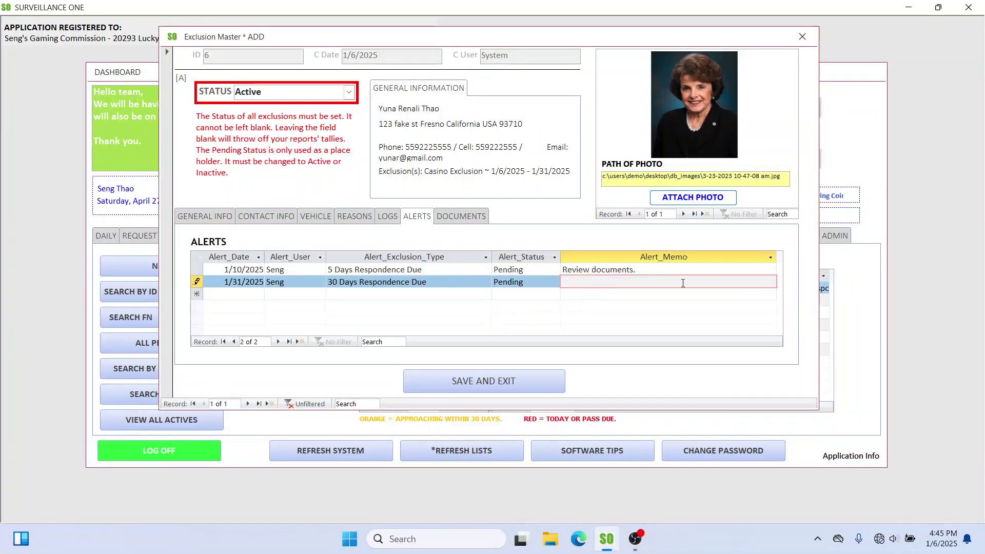
text(End of exclusion.)
key(BackSpace)
key(BackSpace)
text(review.)
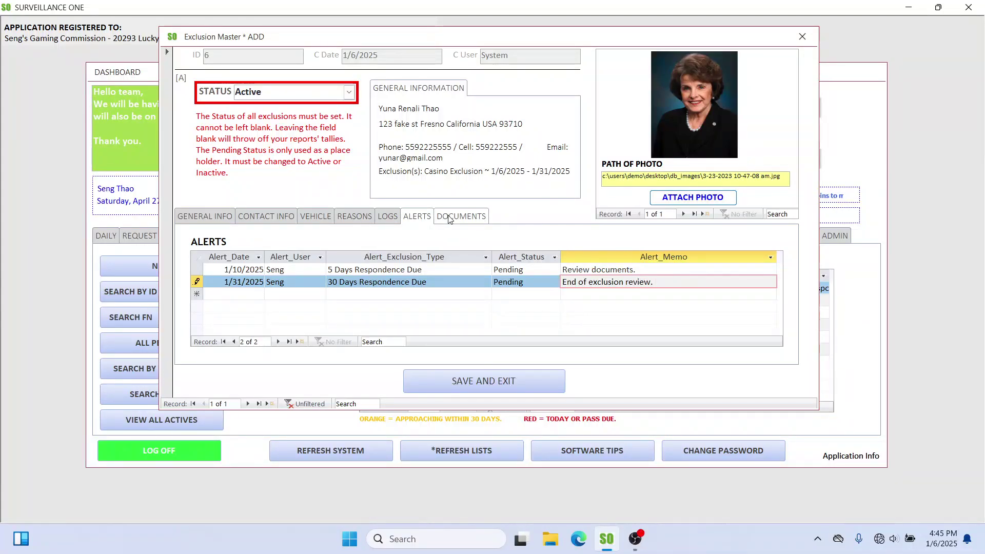
Step: In the Documents section, title a new document 'Casino memo for ban'
click(469, 218)
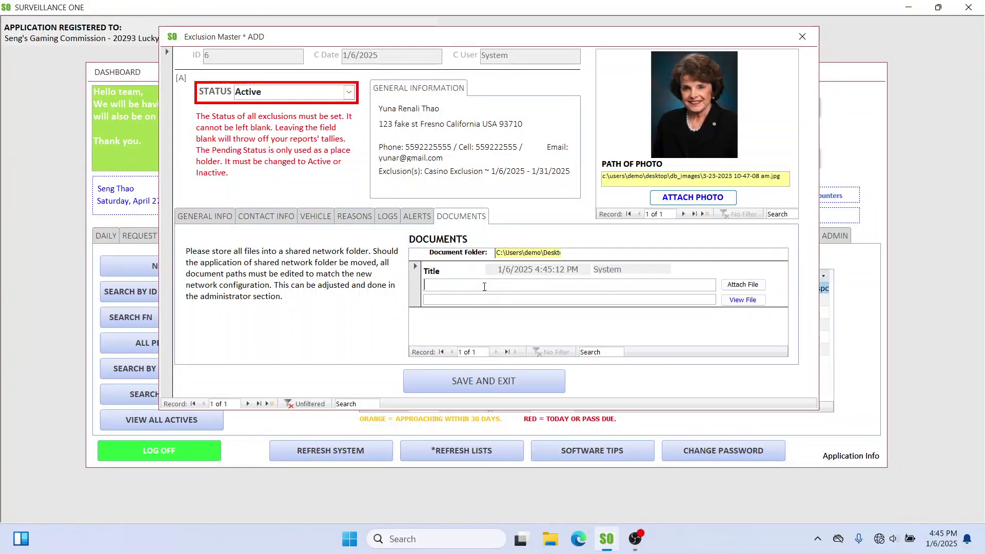
text(M)
key(BackSpace)
text(Ca)
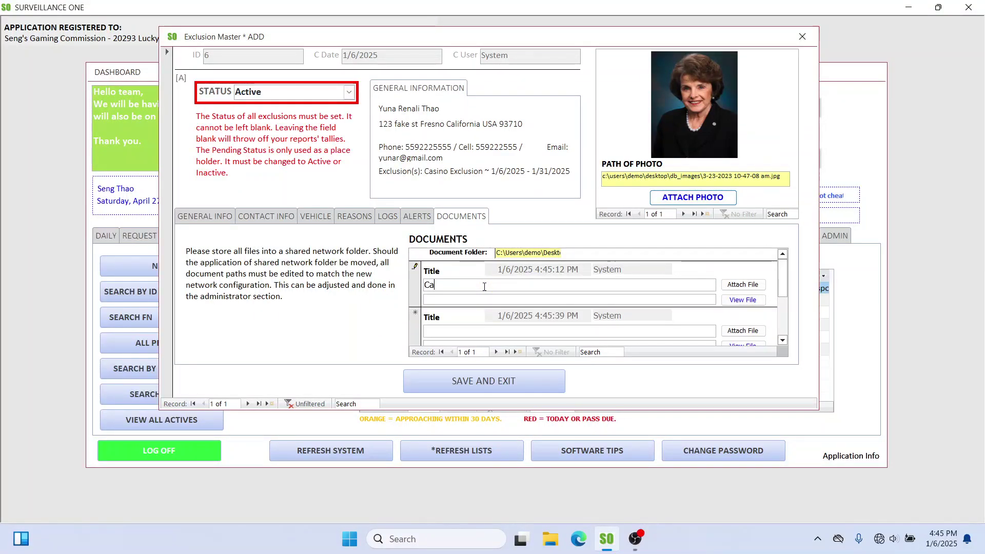
text(sino memo)
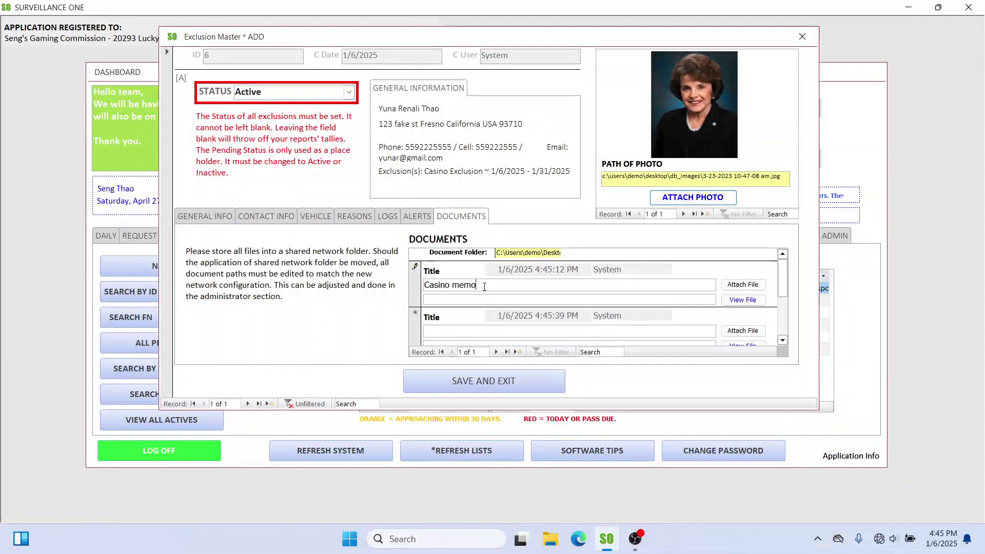
text( for )
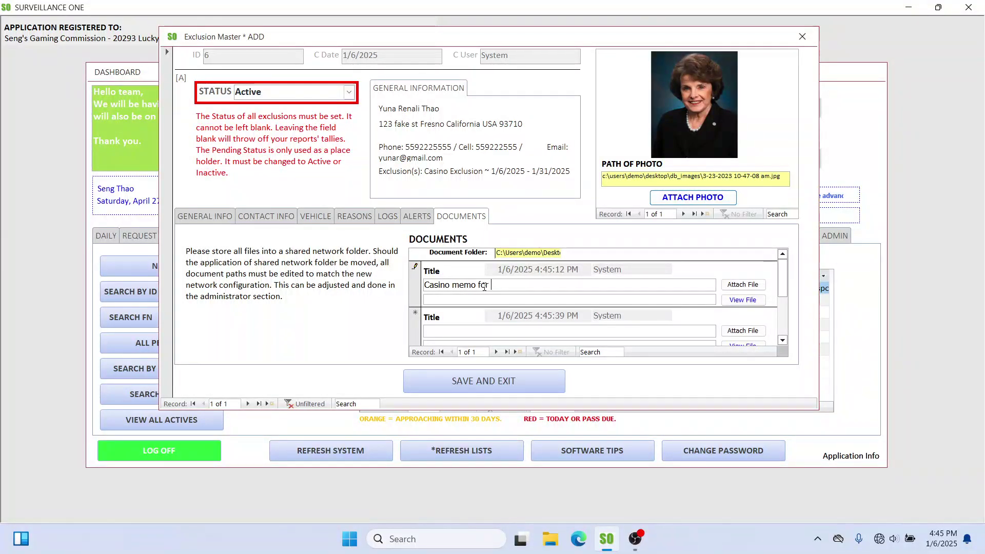
text(ban.)
Step: Attach the file 20241227_174009.jpg from db_documents to the memo document
click(750, 284)
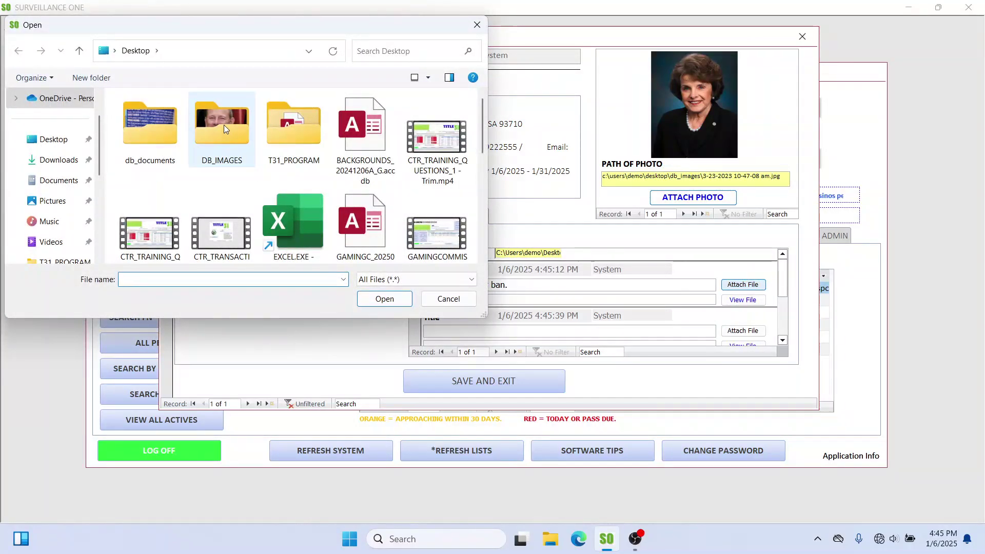
click(164, 142)
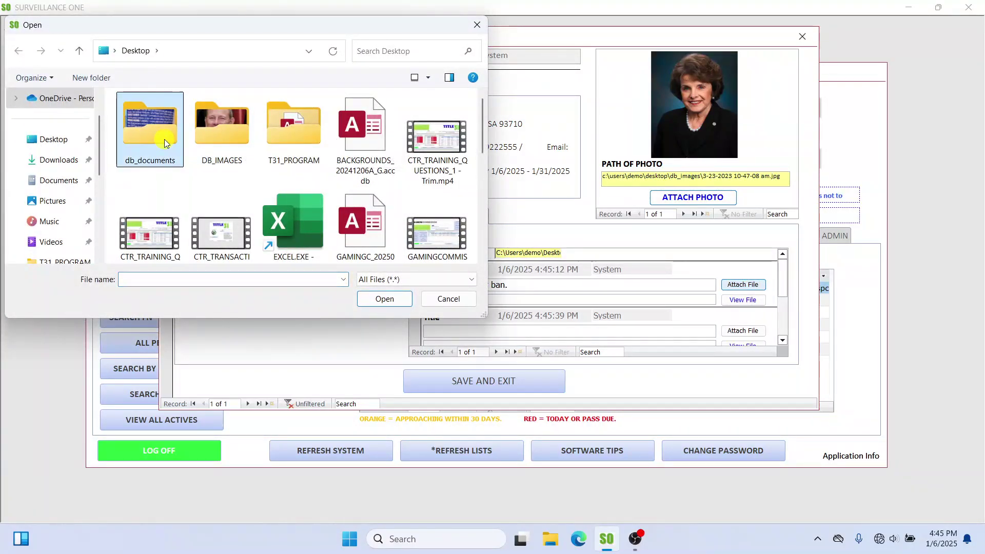
double_click(164, 142)
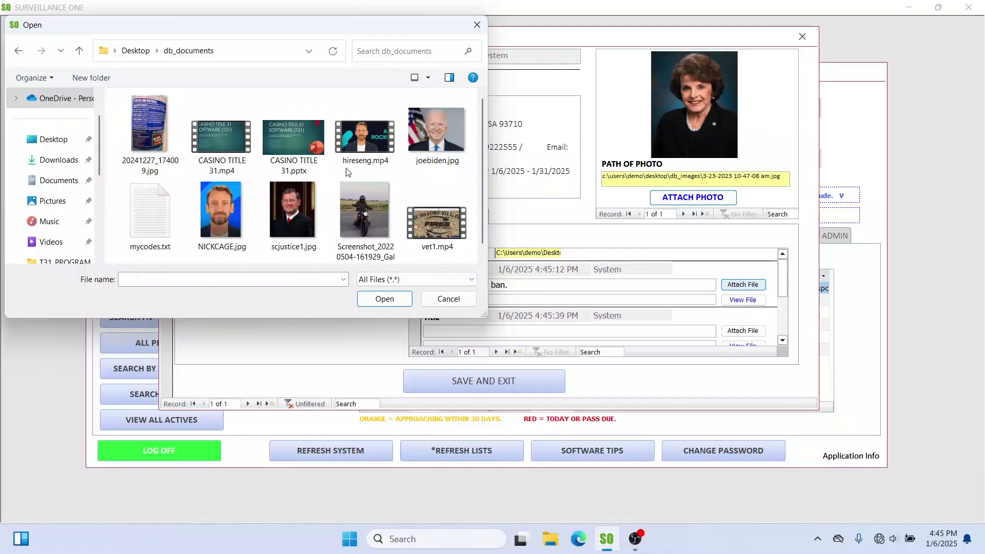
click(142, 126)
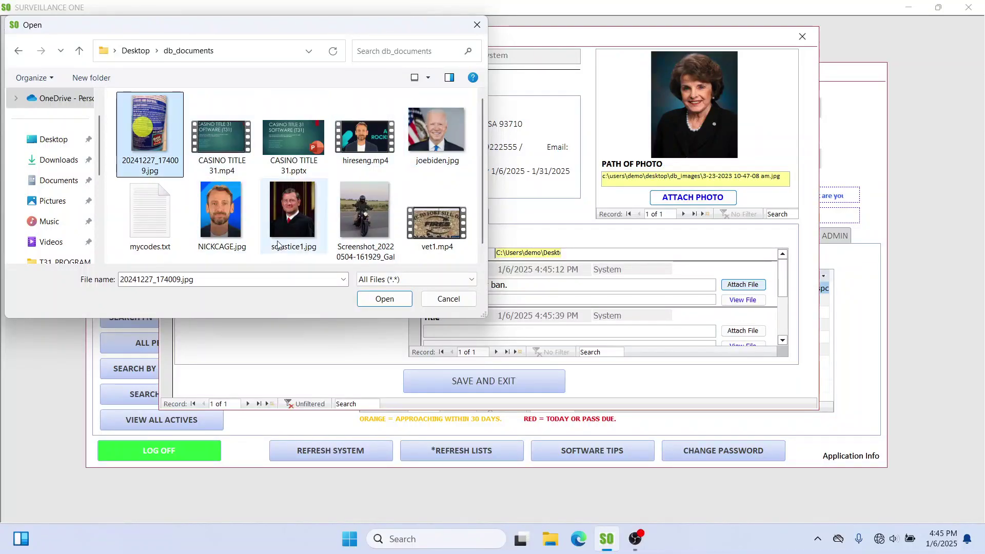
click(394, 299)
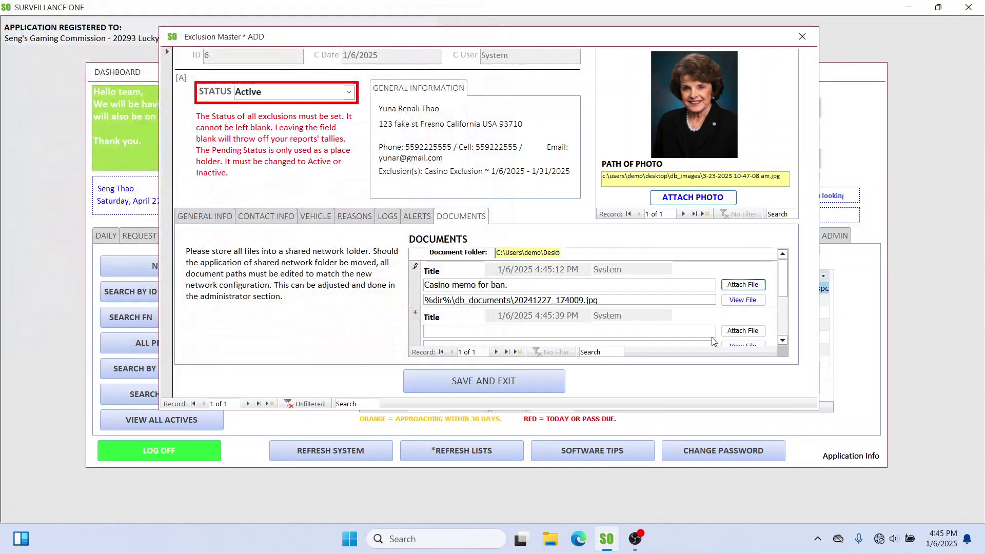
Step: Preview the attached image, then commit the document entry to record 6
click(742, 301)
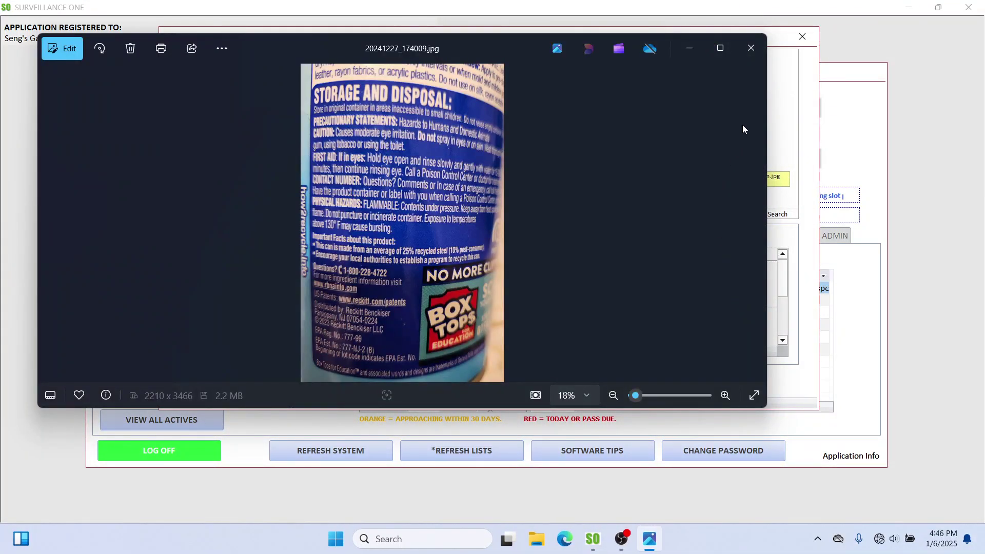
click(750, 48)
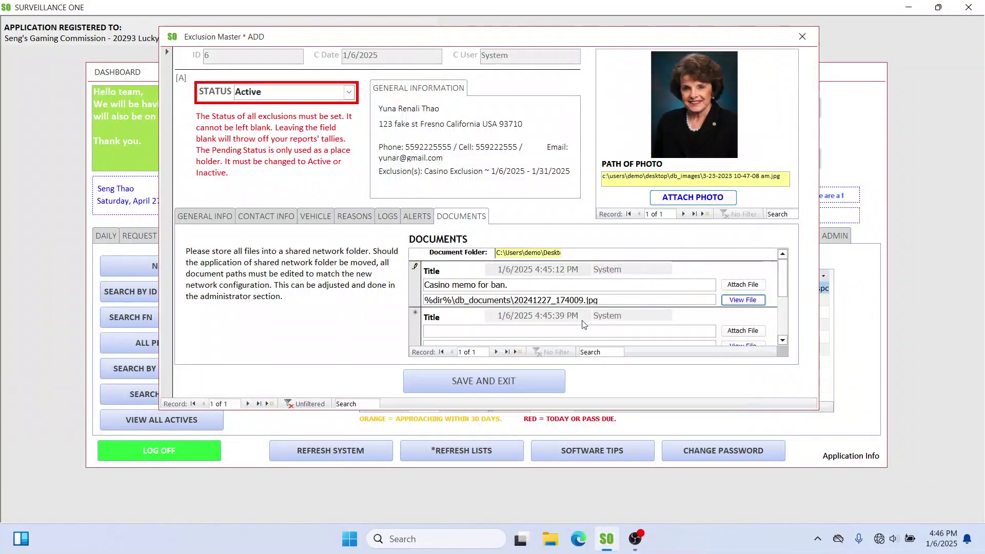
click(698, 91)
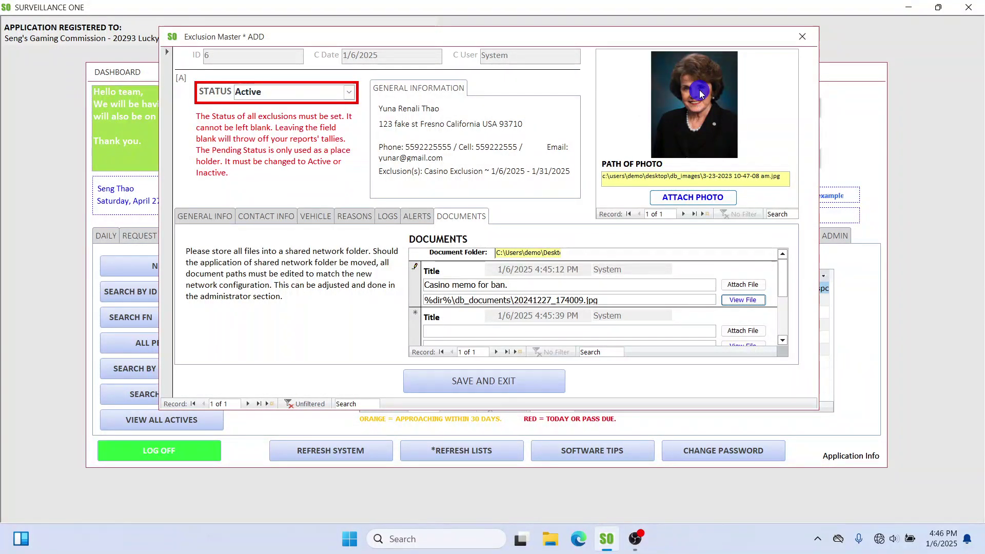
click(706, 125)
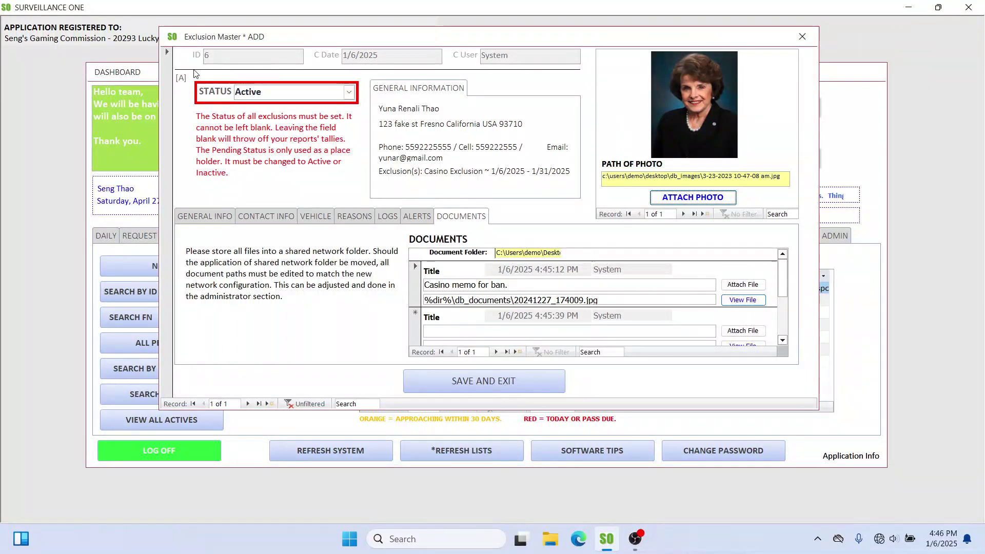
mouse_move(219, 51)
mouse_down()
mouse_move(210, 42)
mouse_move(213, 72)
mouse_move(188, 47)
mouse_move(219, 74)
mouse_up()
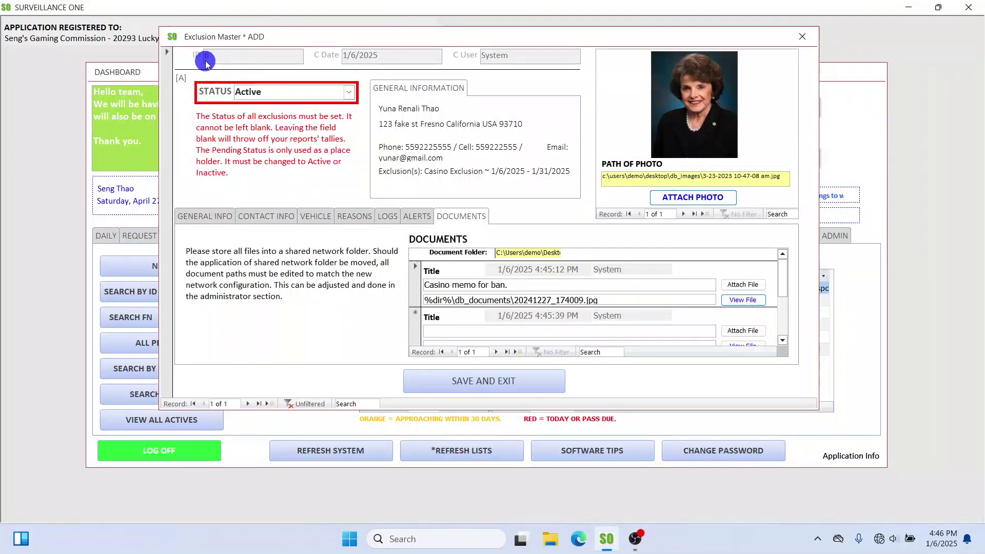
Step: Close the exclusion form, refresh the system and show the PEOPLE pending exclusion alerts
click(802, 36)
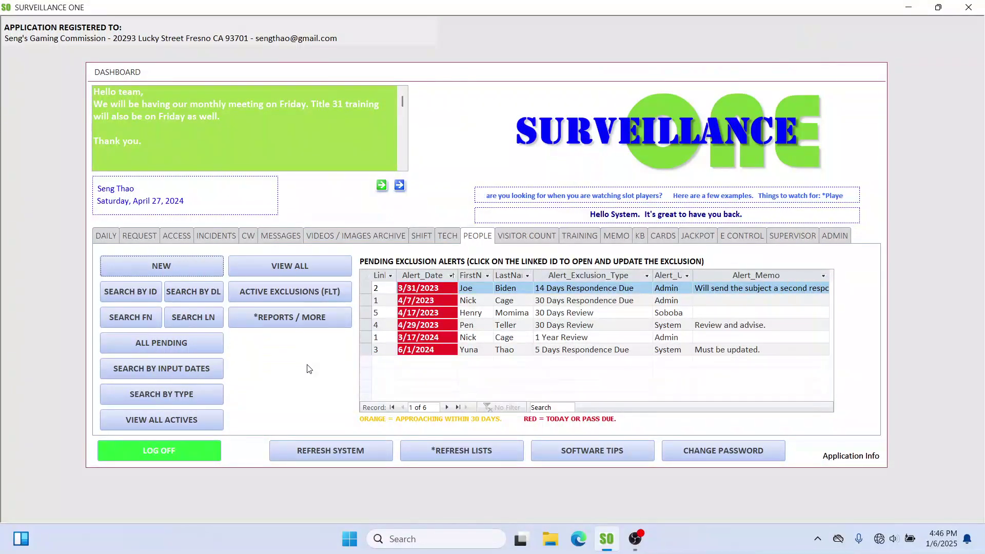
click(375, 279)
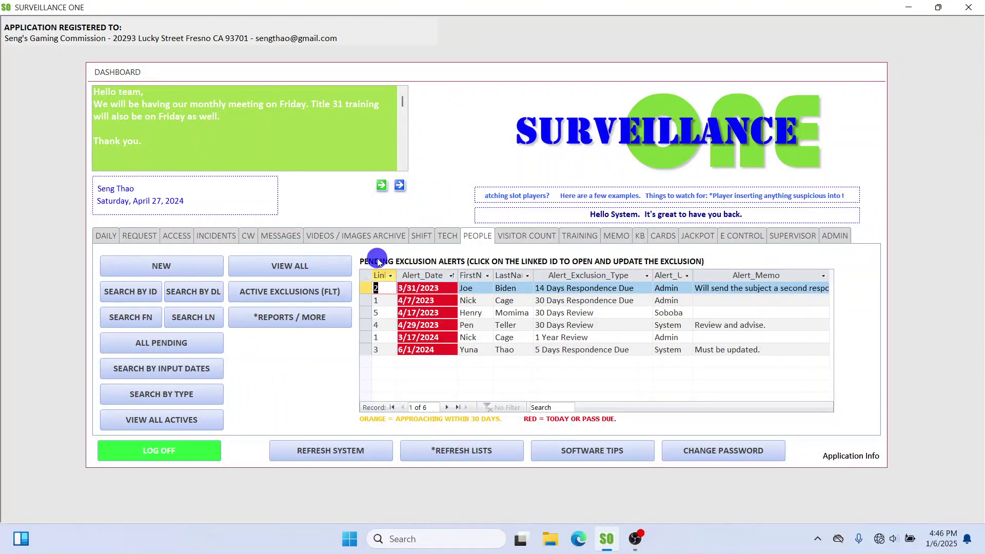
click(349, 458)
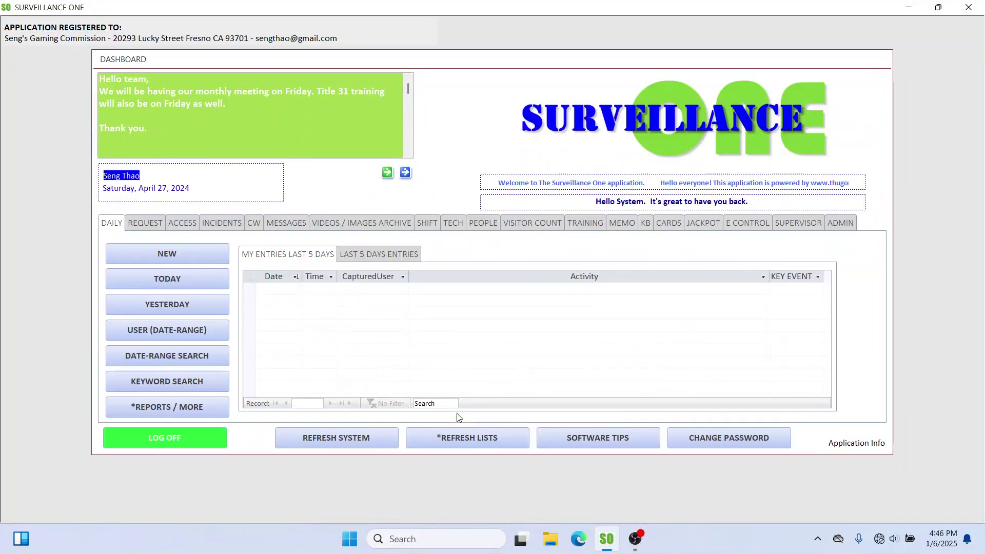
click(478, 224)
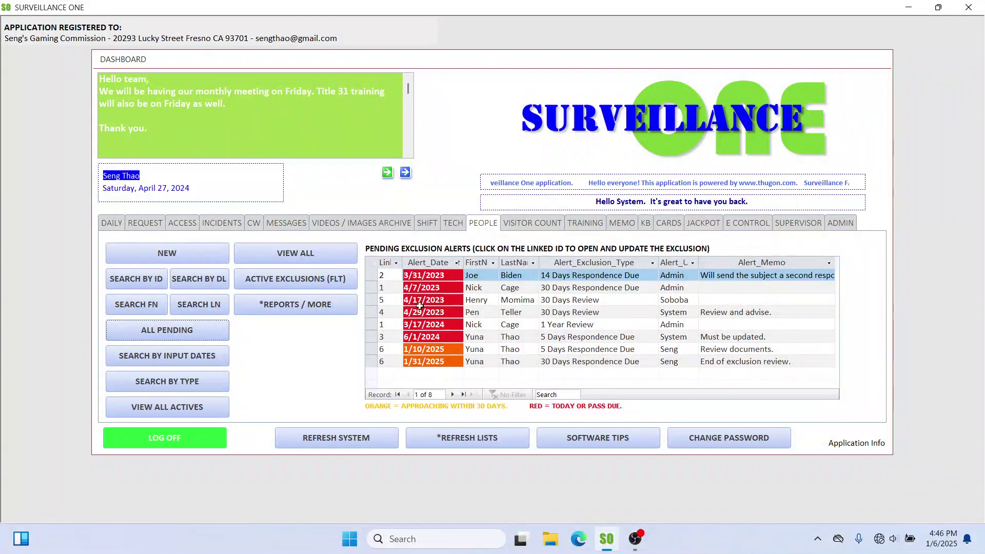
Step: Review the pending alert rows, including the new 1/10/2025 alert and 3/17/2024 alert
click(385, 349)
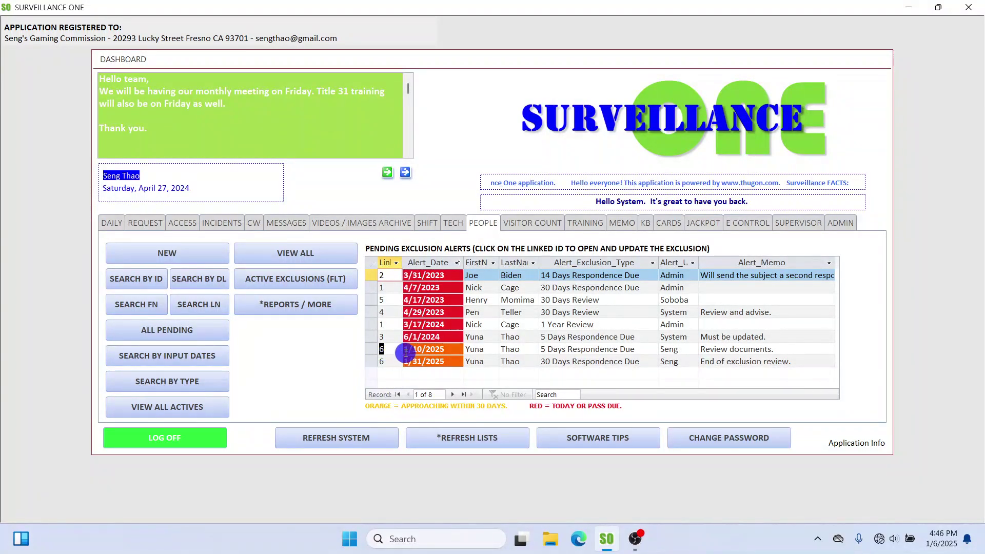
click(378, 354)
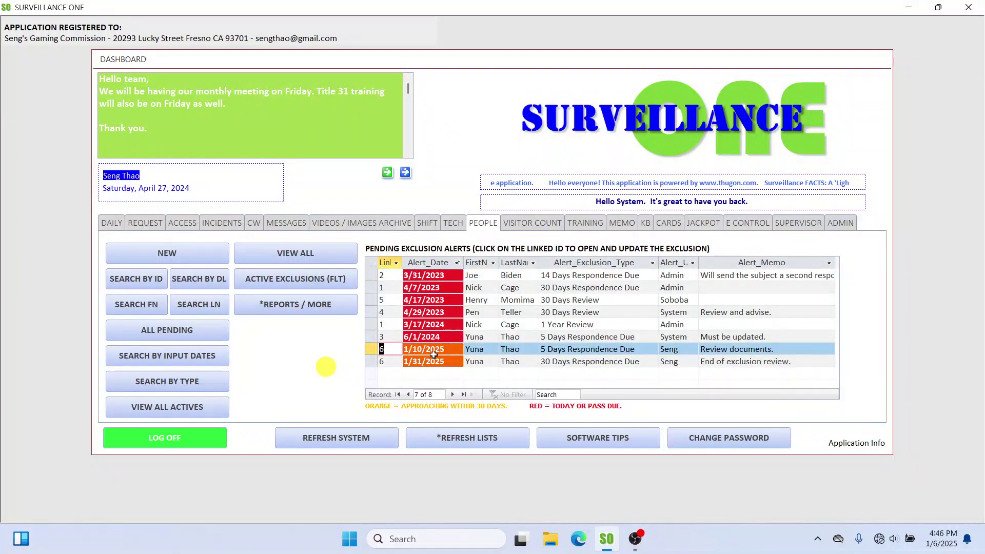
drag(449, 350, 392, 350)
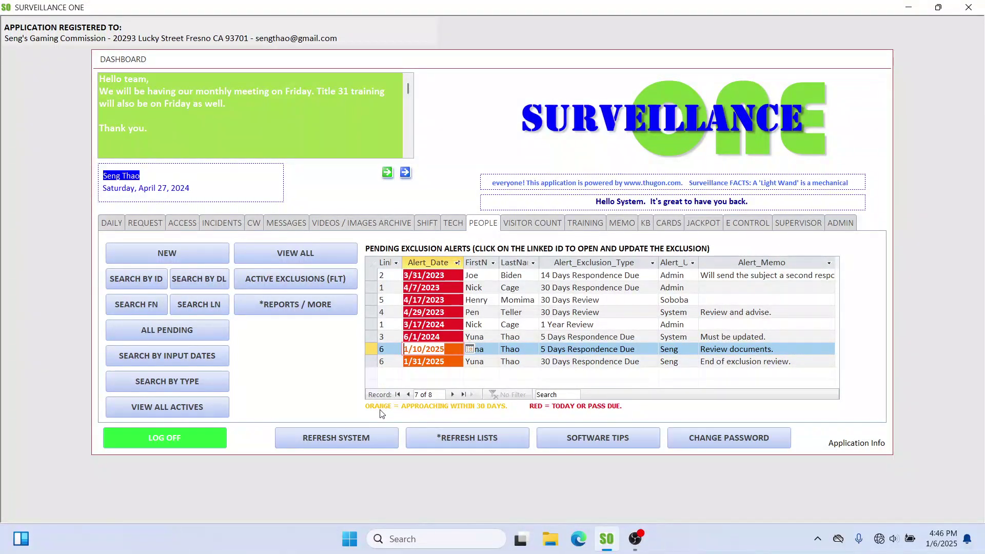
drag(448, 288, 402, 298)
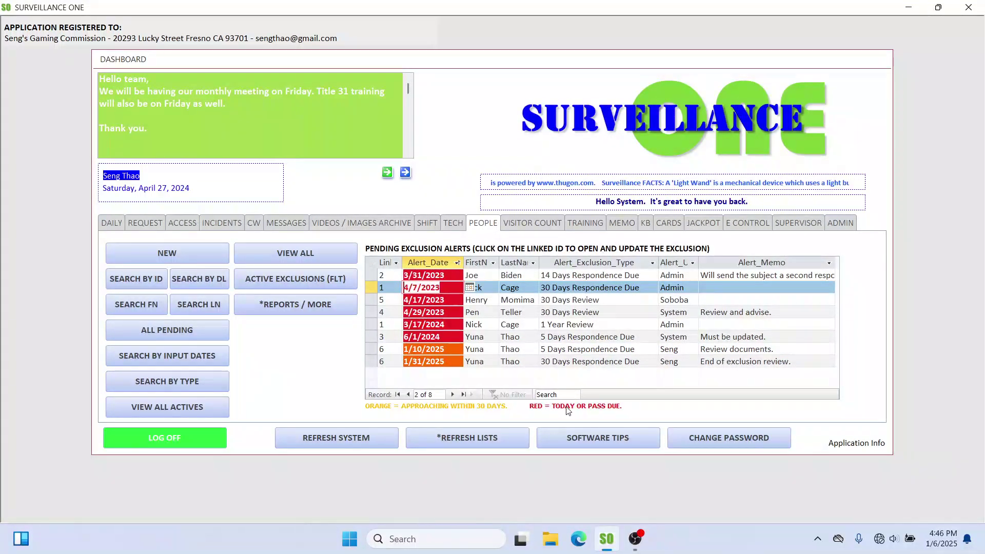
click(444, 278)
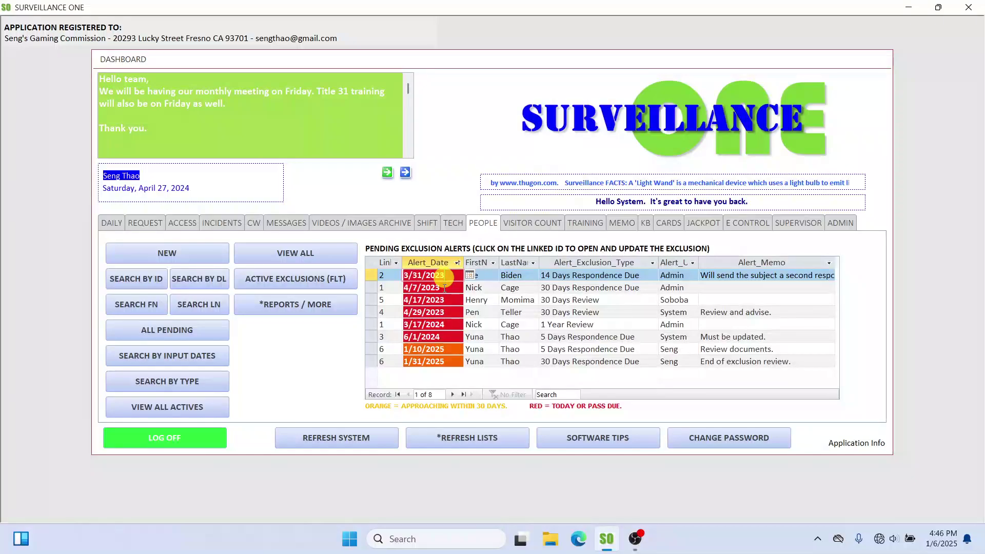
click(445, 288)
click(443, 301)
click(445, 314)
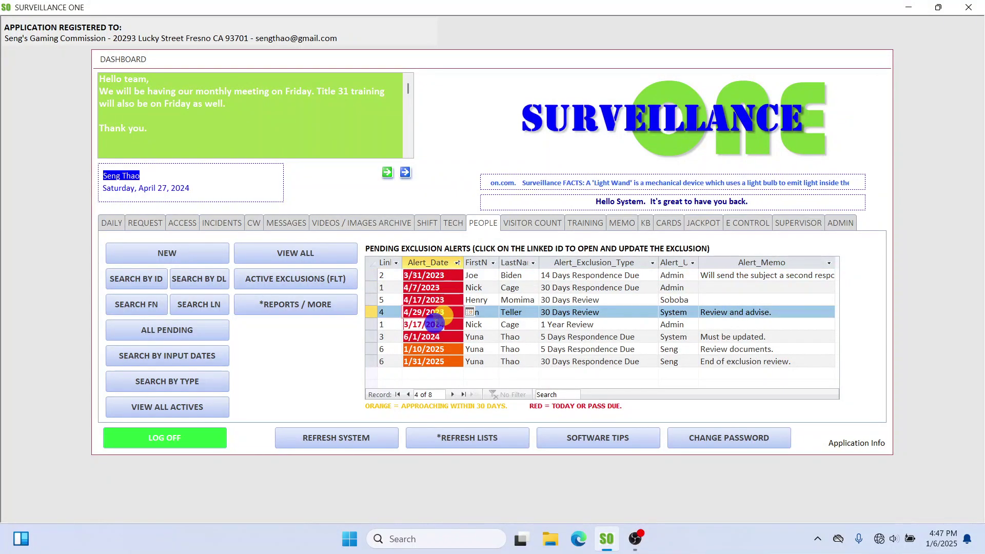
click(430, 325)
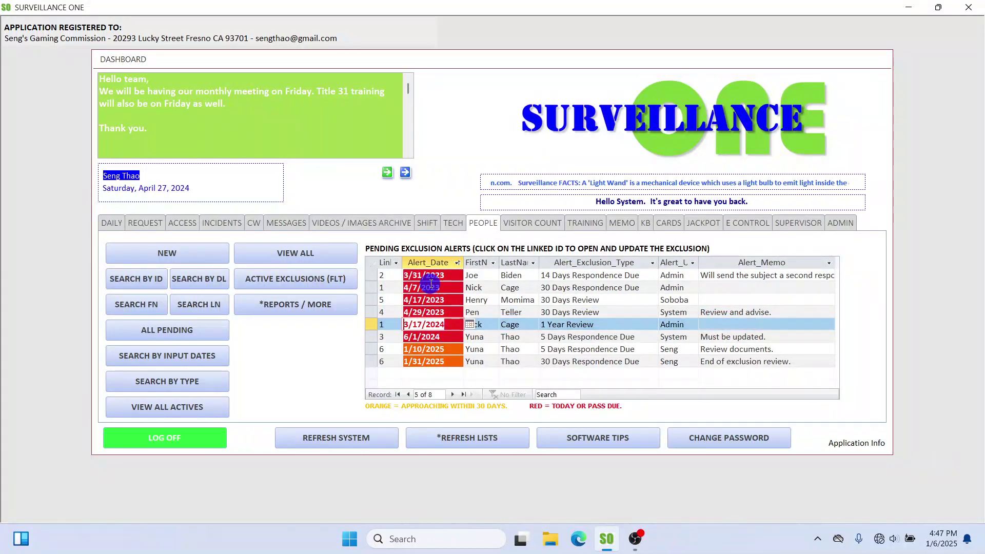
click(422, 348)
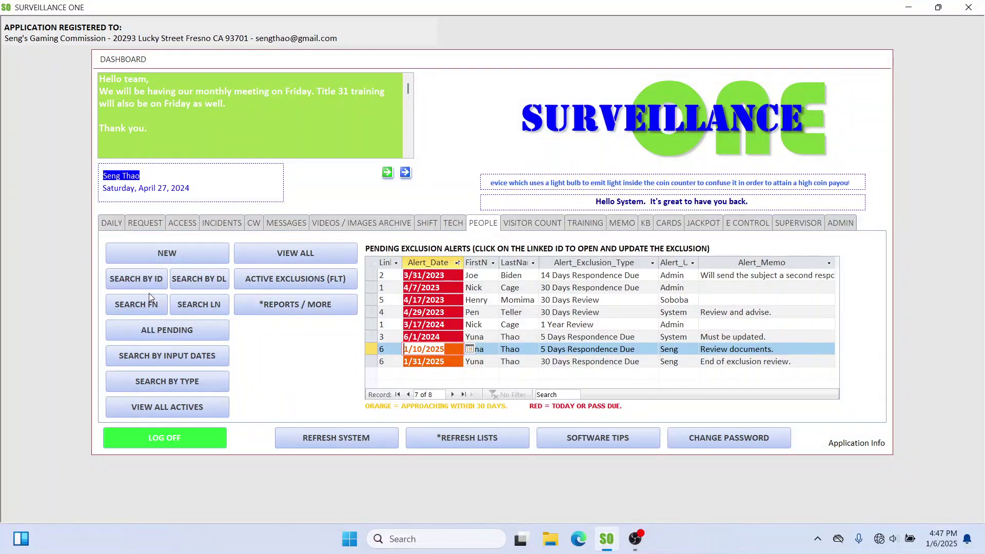
click(135, 281)
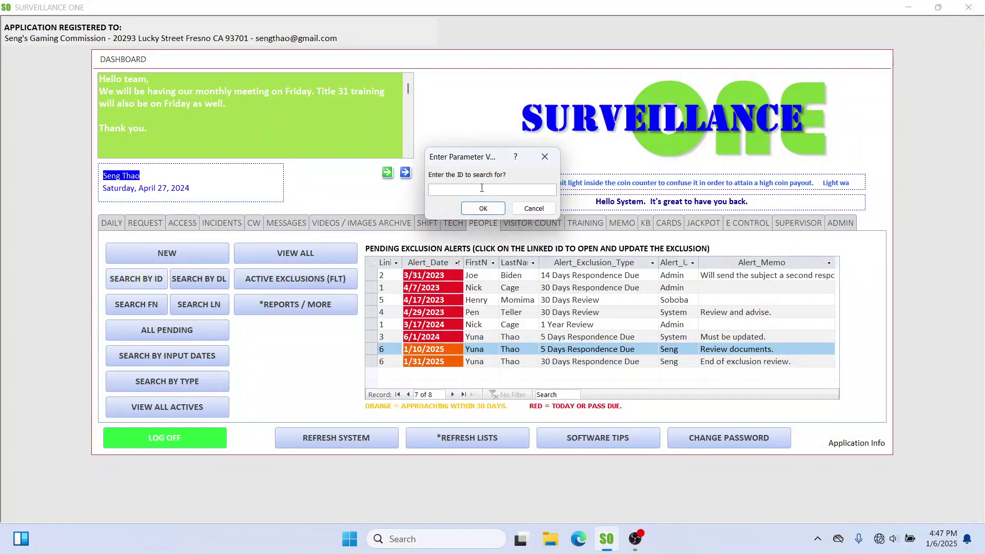
text(6)
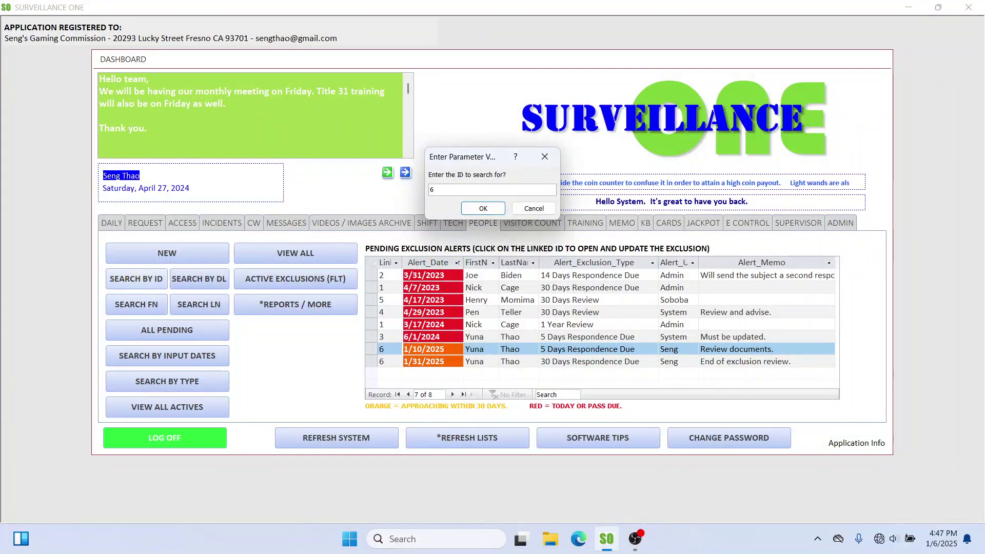
key(Return)
click(421, 246)
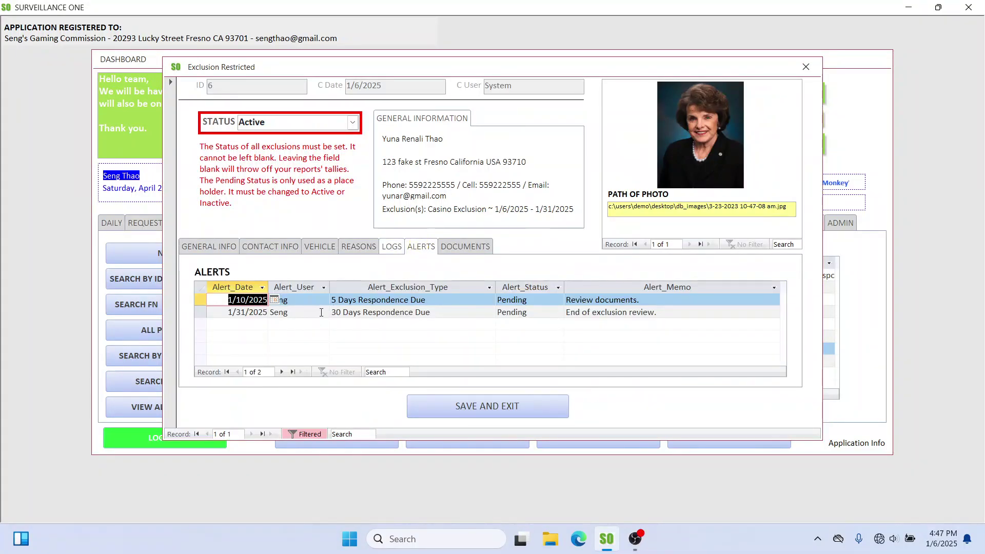
click(307, 311)
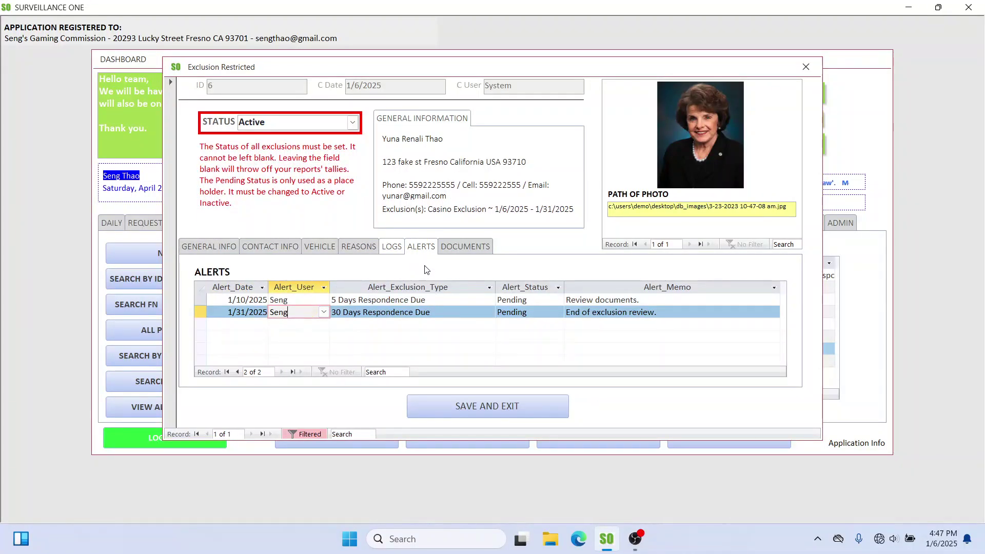
click(392, 249)
click(413, 251)
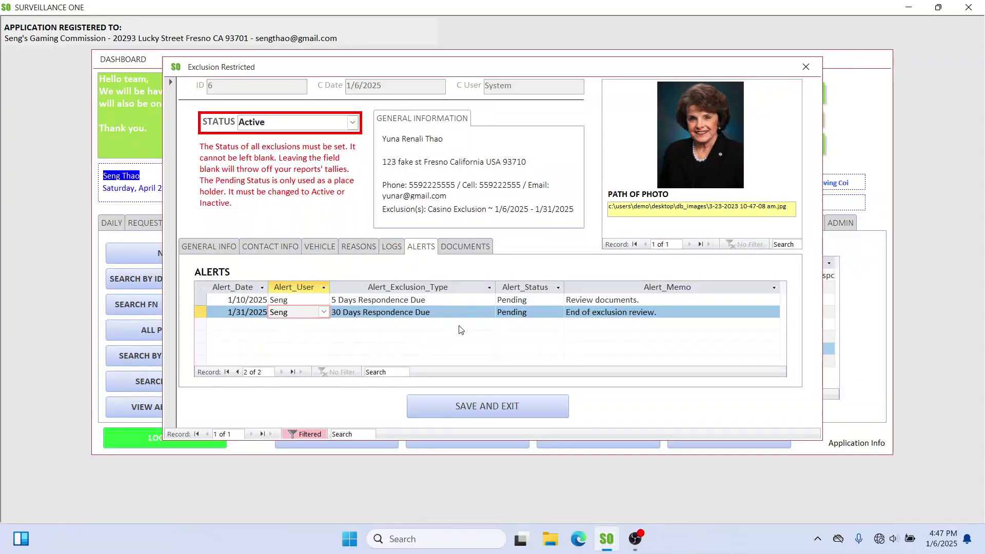
click(409, 407)
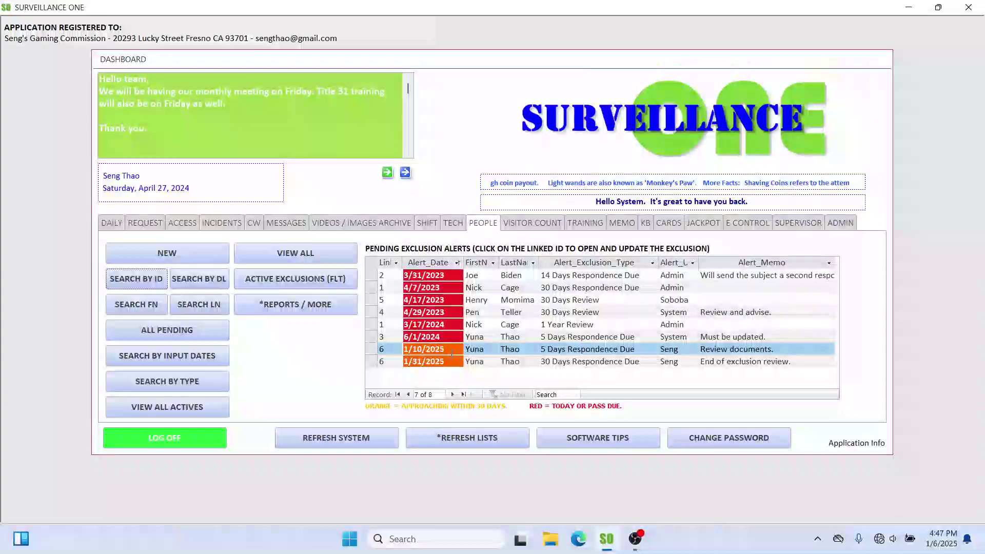
Step: Open the Corrections form from More Reports, jump to record ID 6 and show its alerts
click(431, 350)
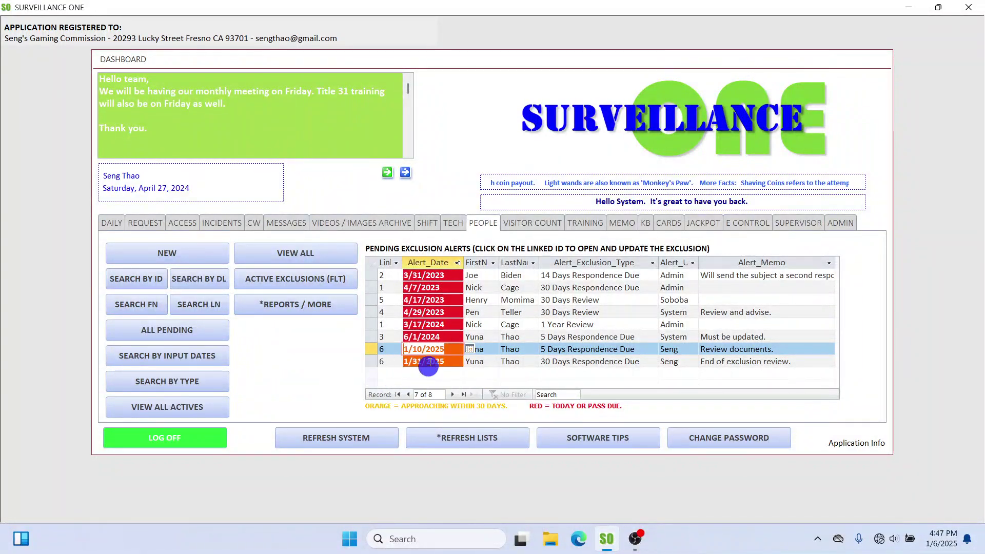
click(305, 303)
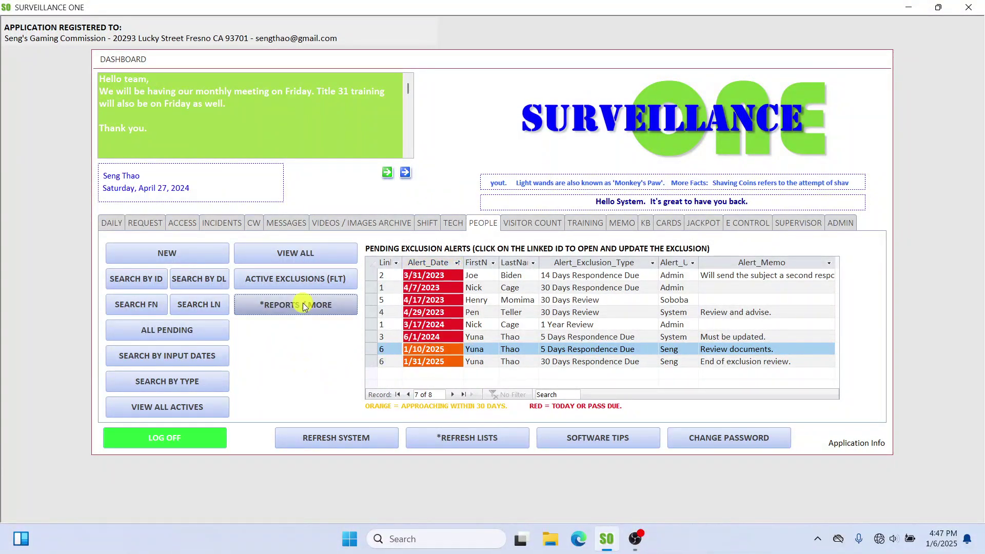
click(565, 230)
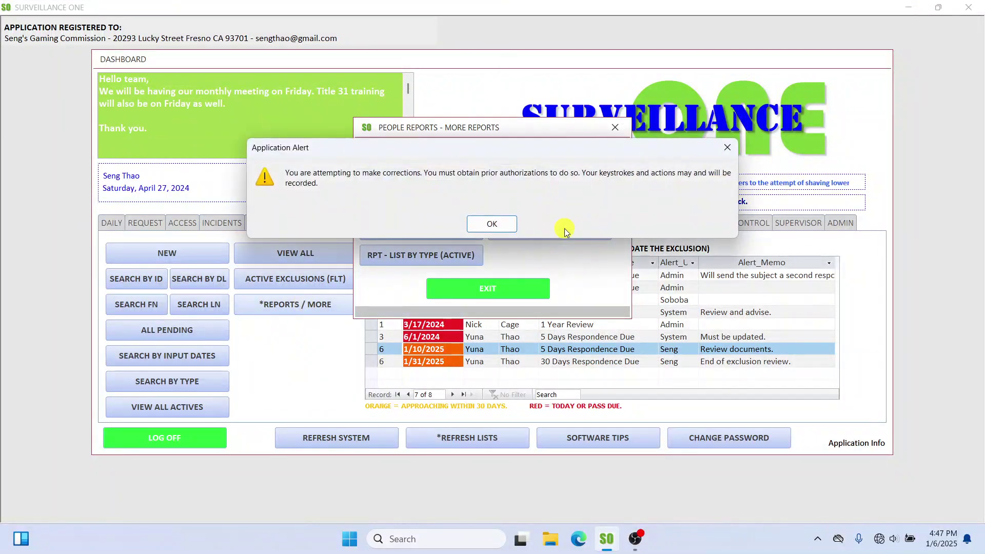
click(493, 224)
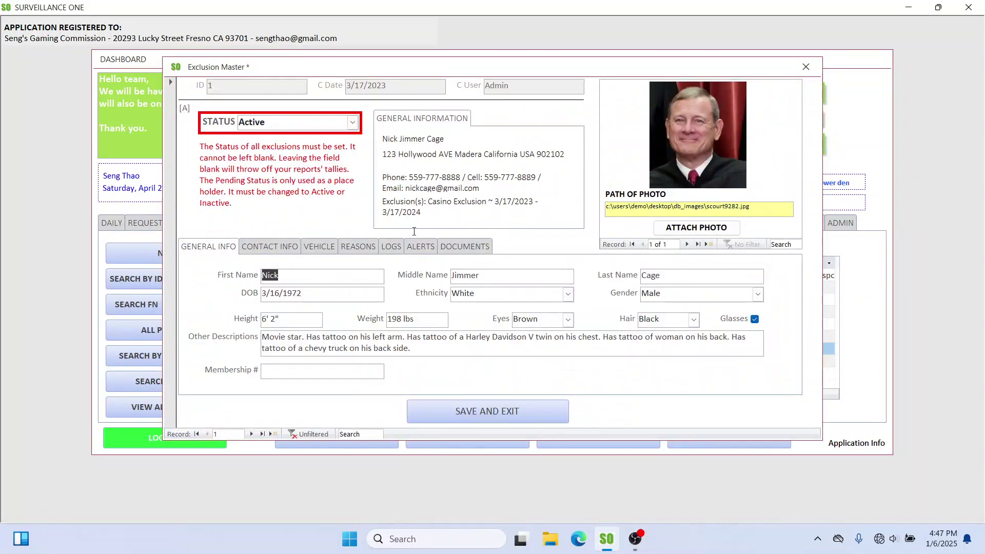
click(263, 434)
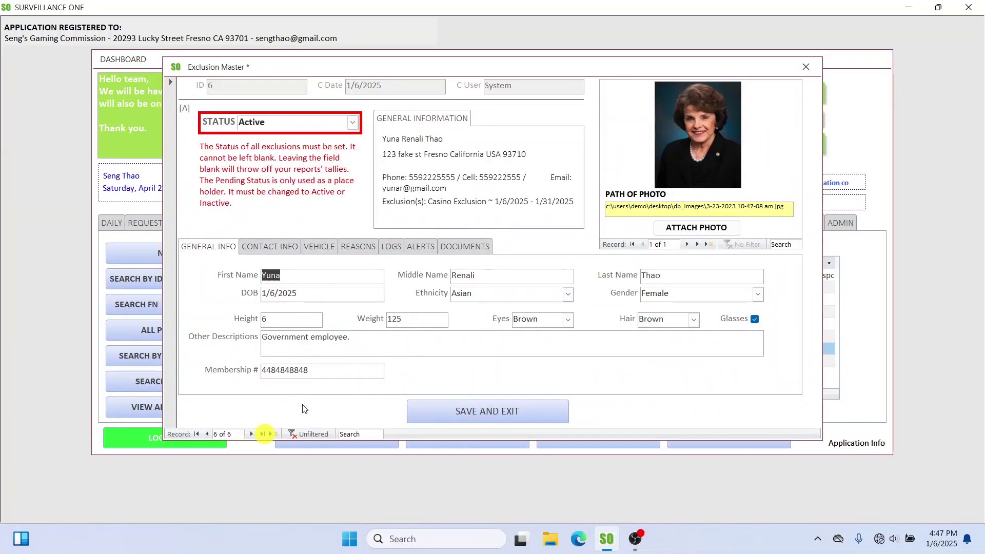
click(419, 248)
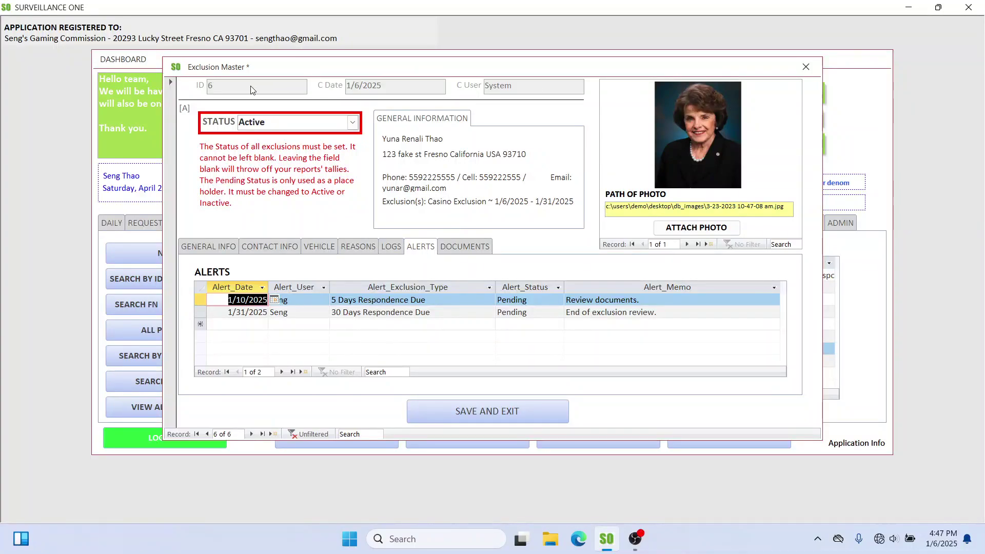
click(645, 122)
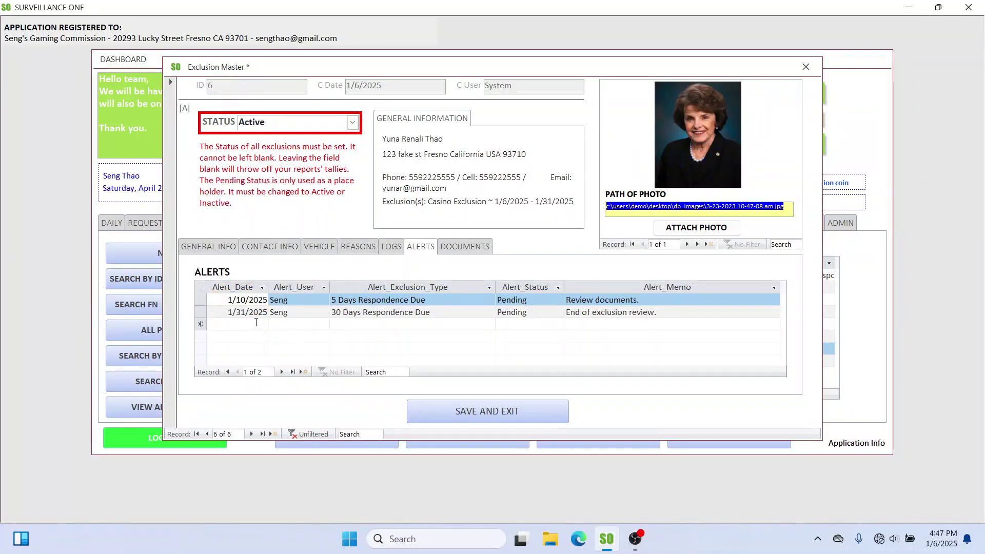
Step: Start a third alert dated 3/31/2025 and assign it a user
click(256, 321)
click(274, 324)
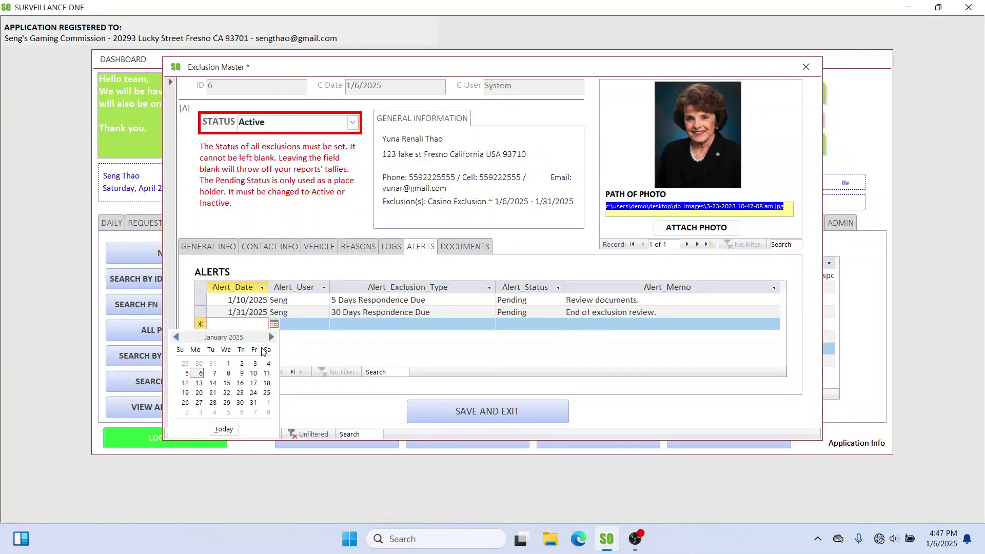
click(271, 338)
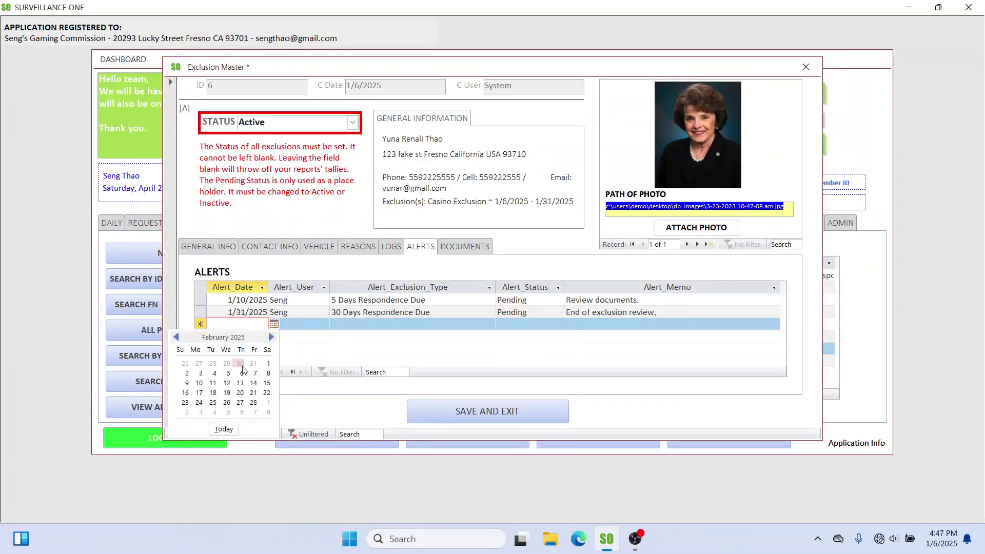
click(271, 337)
click(199, 413)
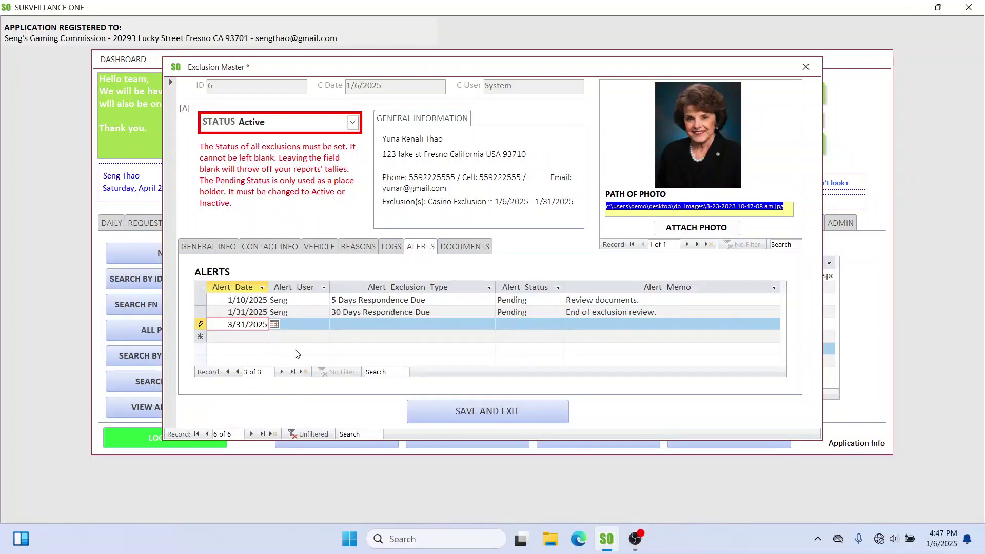
click(301, 324)
click(322, 326)
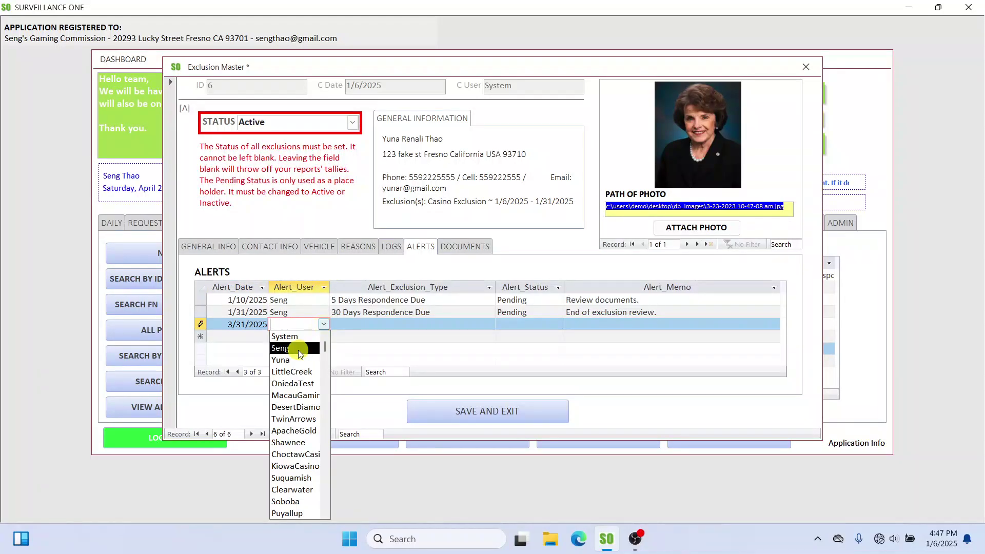
click(297, 346)
click(367, 322)
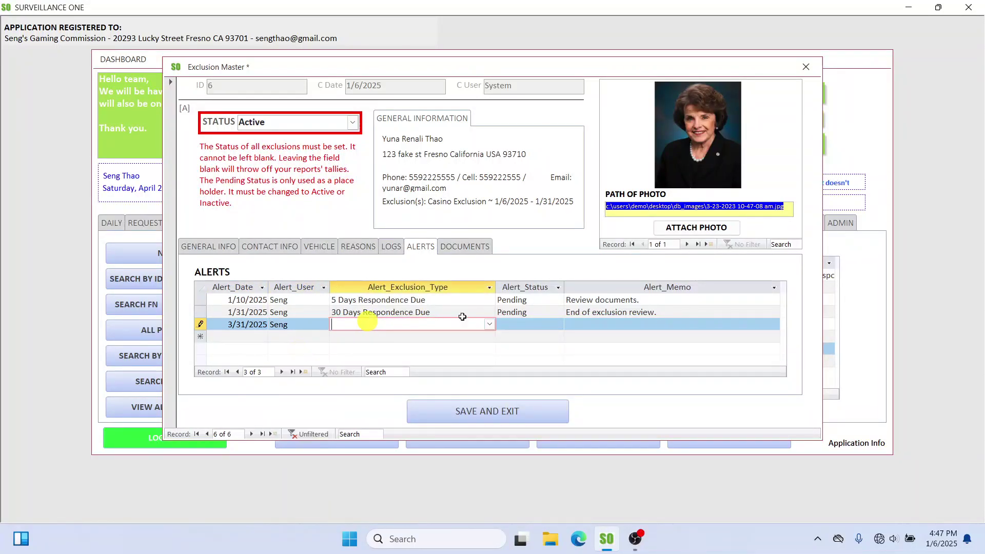
Step: Make it 90 Days Review, Pending, memo '90 days review.', then save and exit the reports list
click(489, 324)
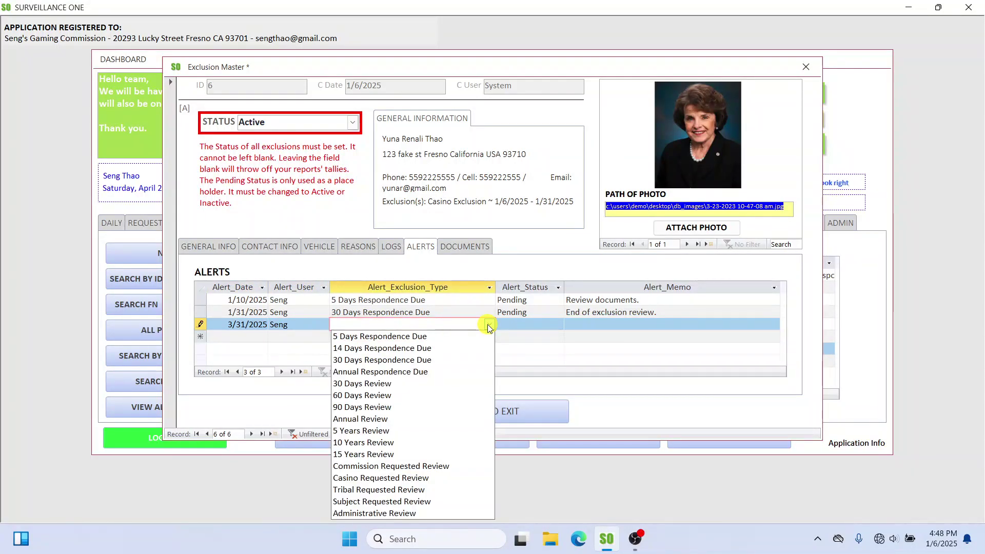
click(377, 406)
click(518, 324)
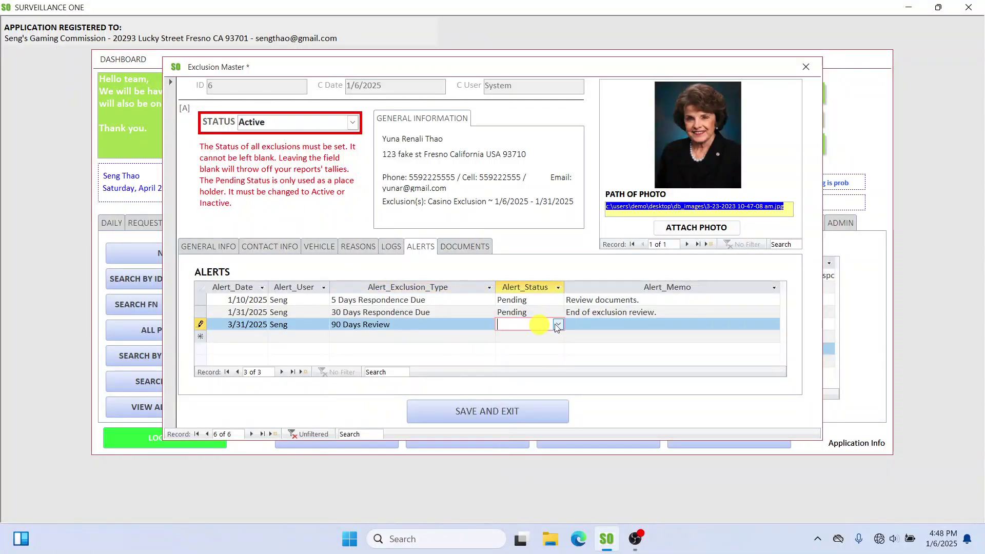
click(558, 325)
click(538, 337)
key(Tab)
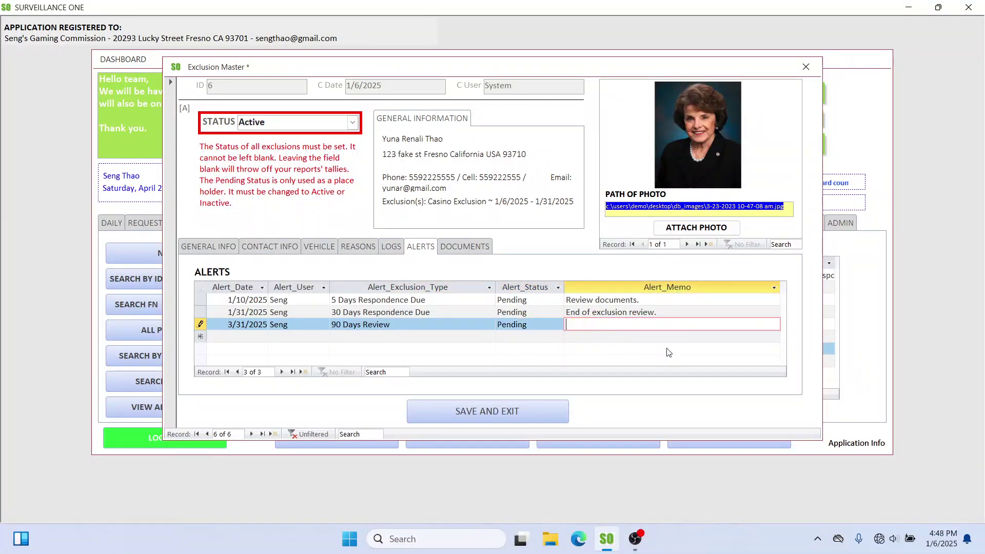
text(90 days review.)
click(546, 413)
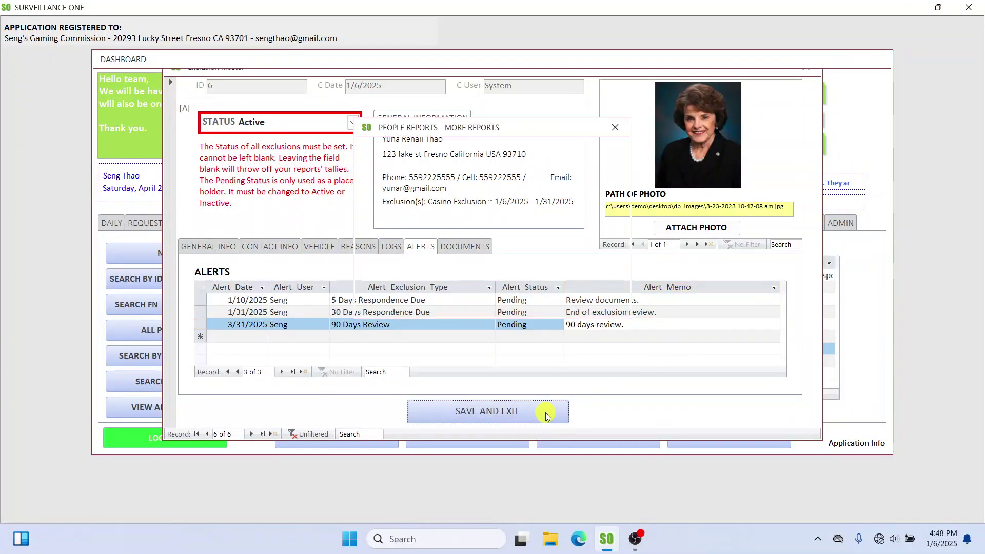
click(517, 291)
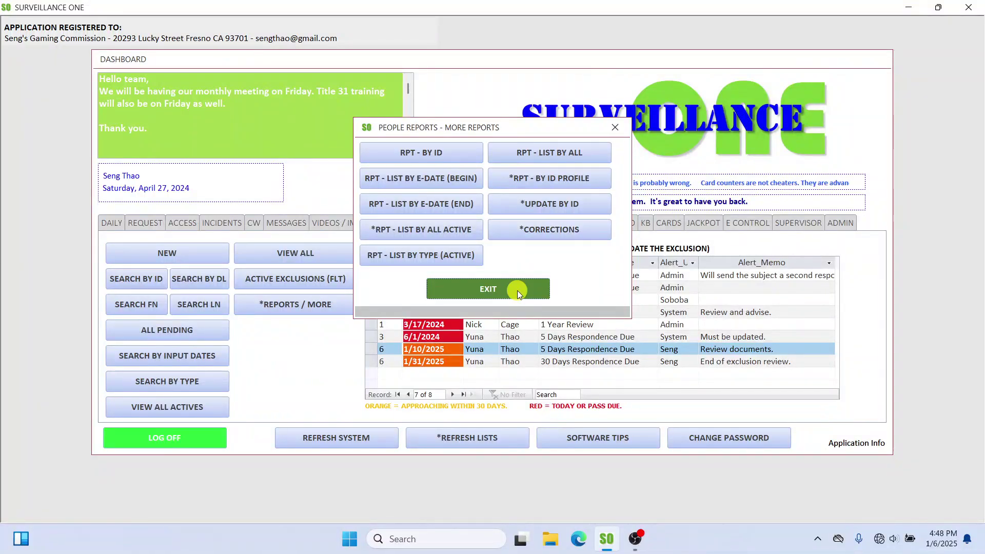
Step: Refresh the system, show the pending exclusion alerts, and open then close record ID 6
click(348, 438)
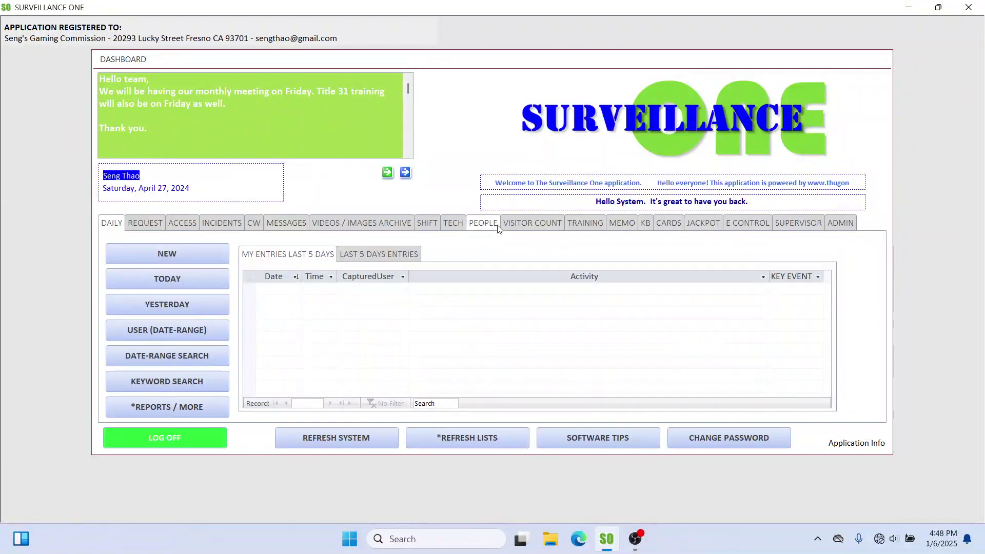
click(486, 224)
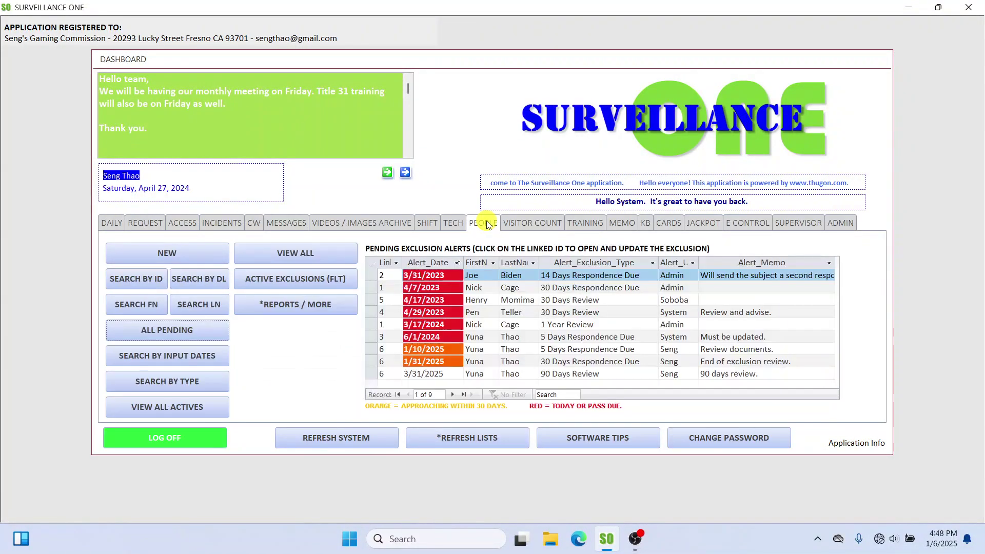
click(381, 374)
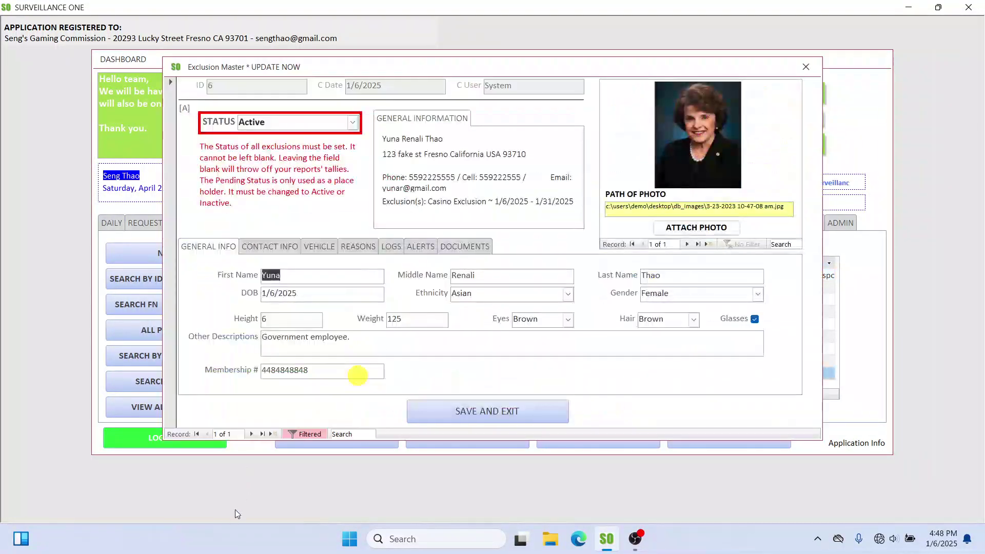
click(798, 73)
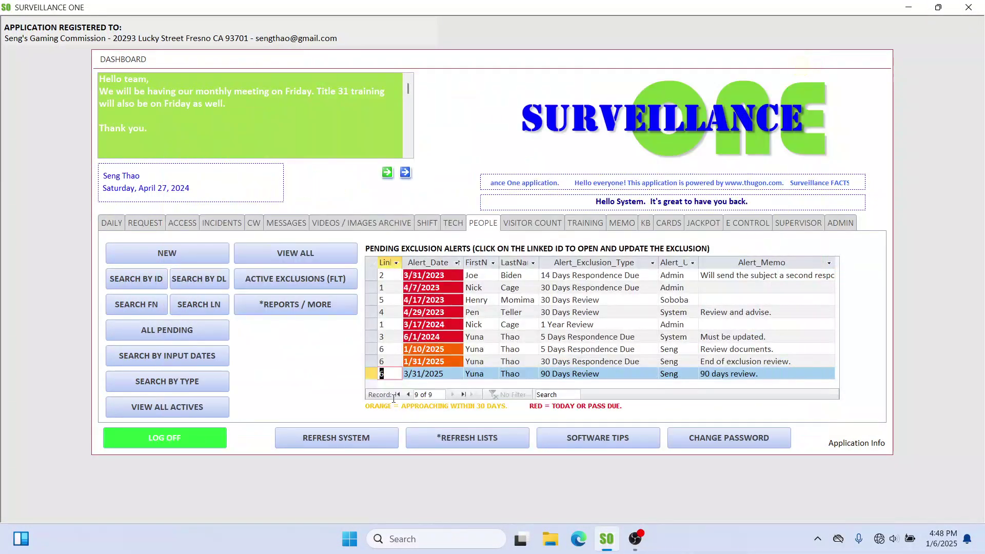
Step: Review the alert rows, including the new 3/31/2025 and the 3/31/2023 alerts
click(528, 362)
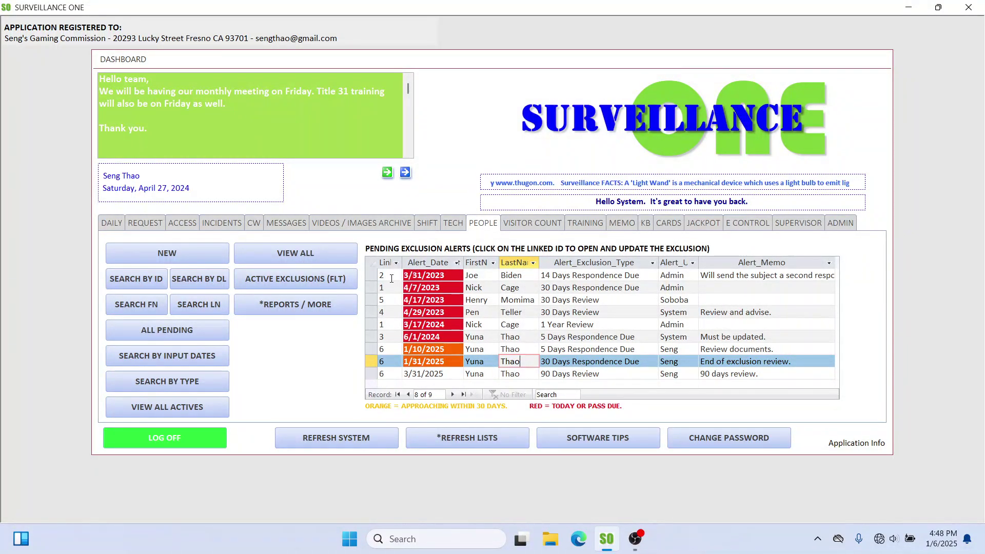
click(444, 275)
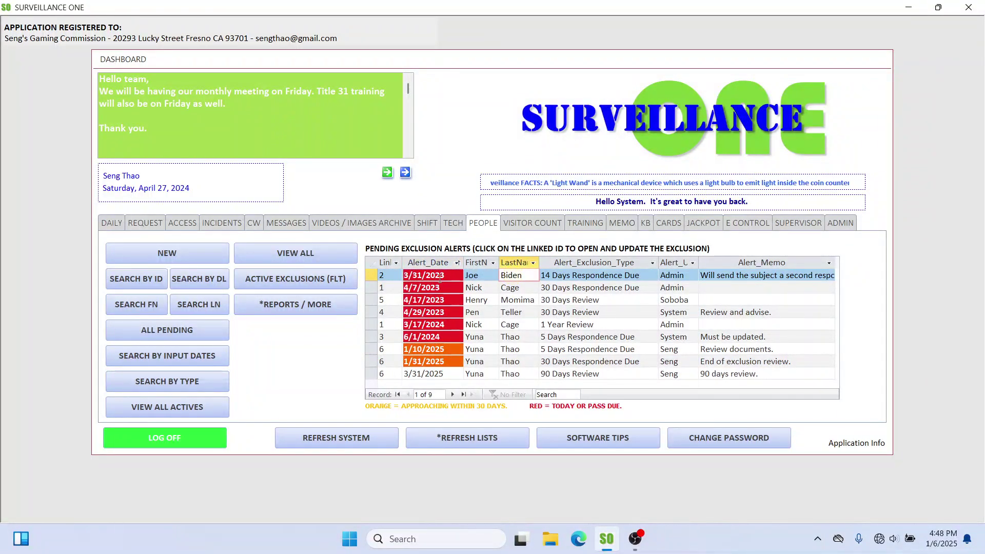
click(439, 277)
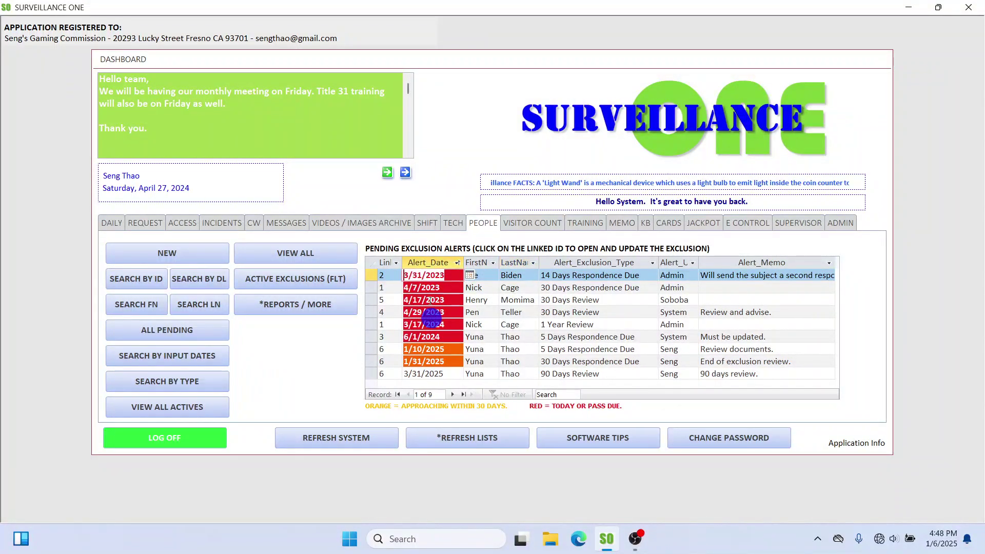
click(489, 274)
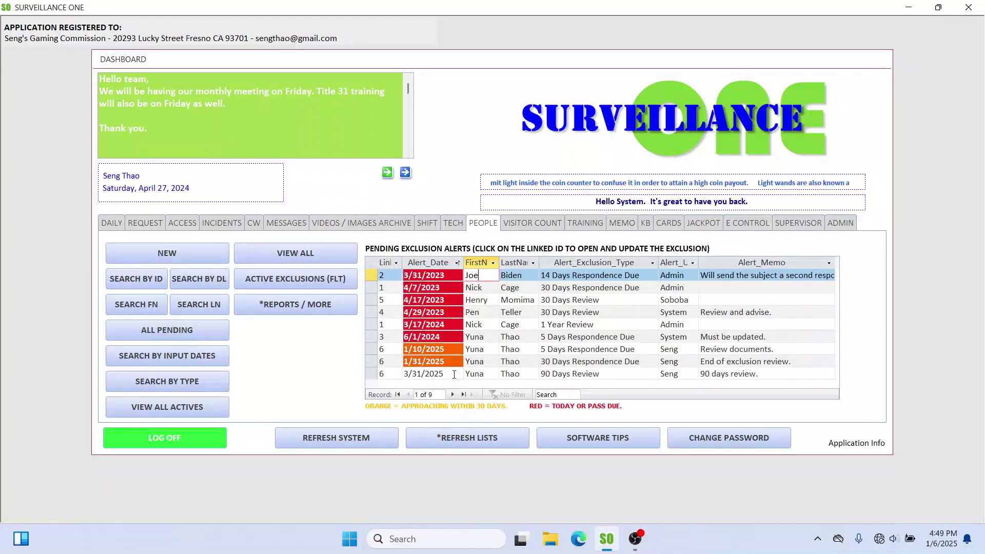
click(454, 374)
click(510, 325)
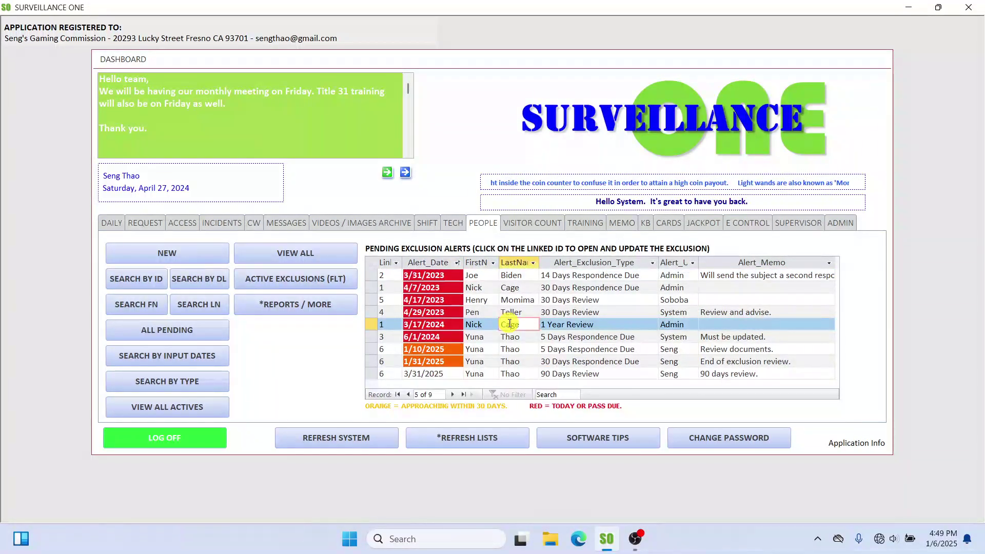
click(531, 277)
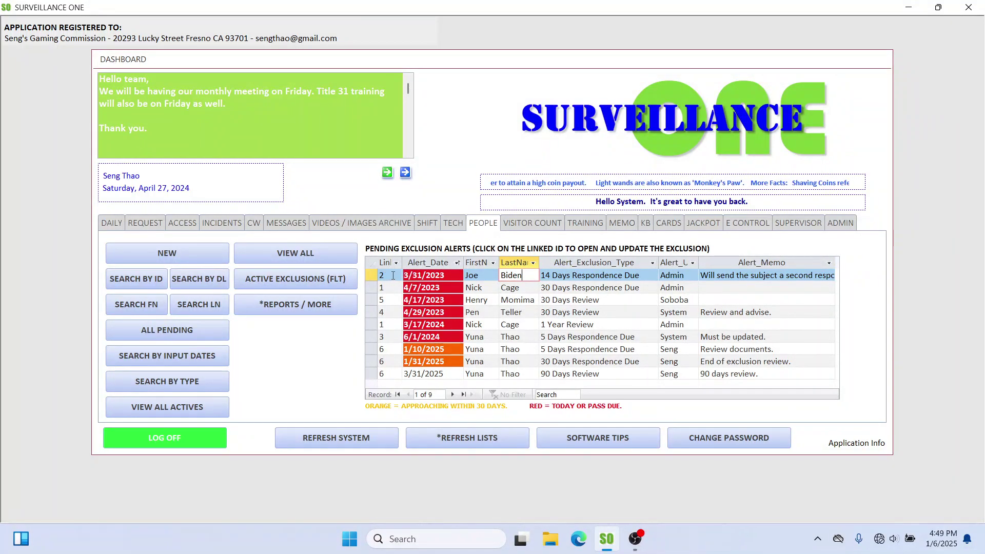
Step: On record ID 2, set the 3/31/2023 14 Days Respondence Due alert to Completed and close it
click(389, 276)
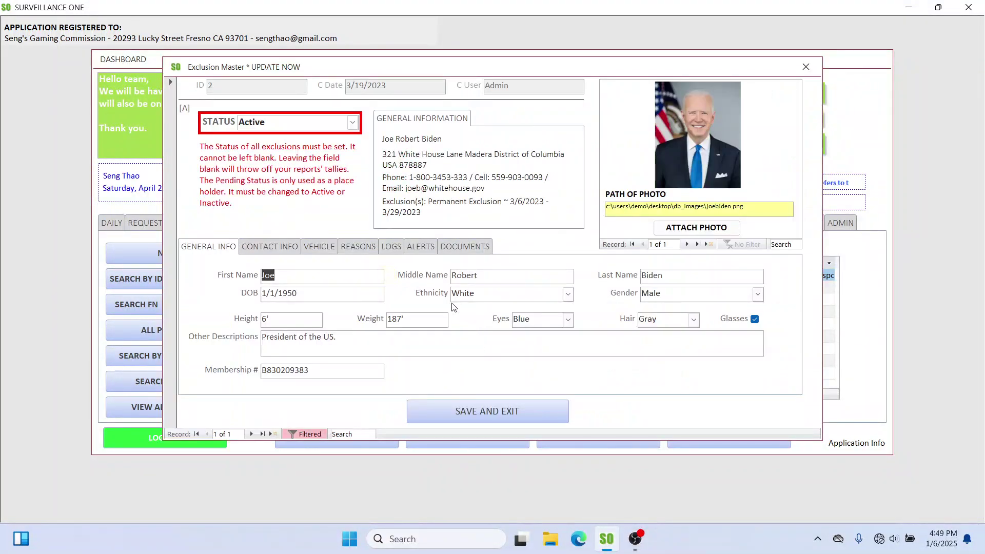
drag(365, 70, 356, 102)
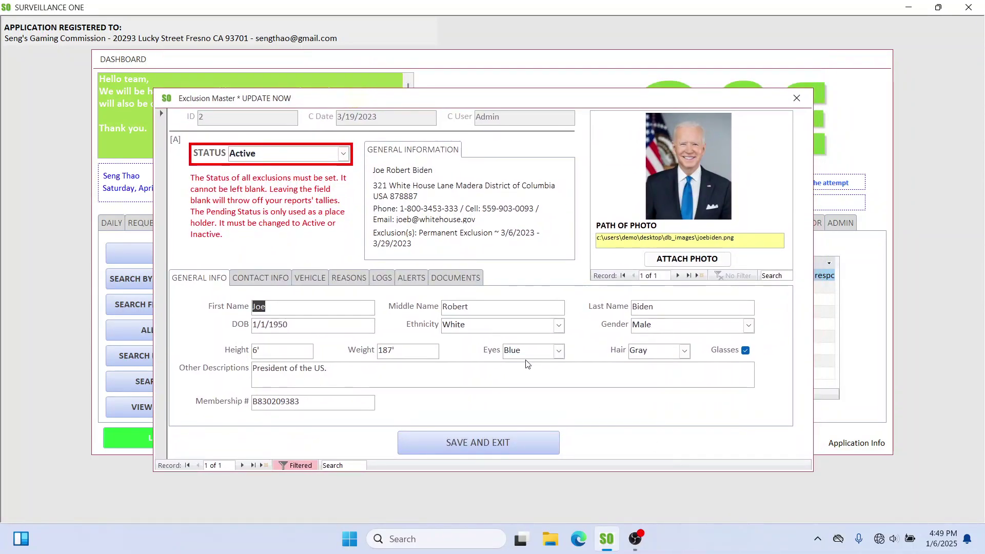
click(402, 277)
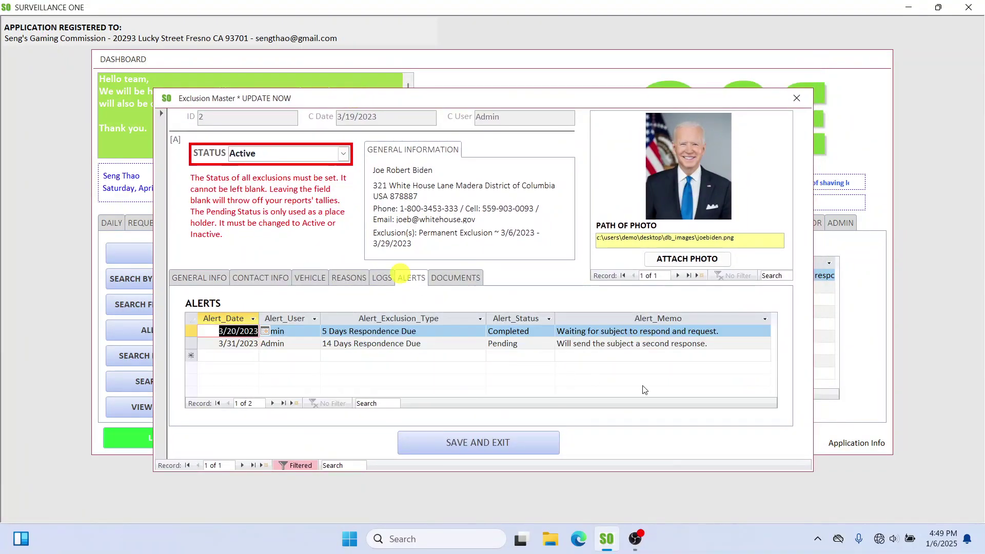
click(542, 331)
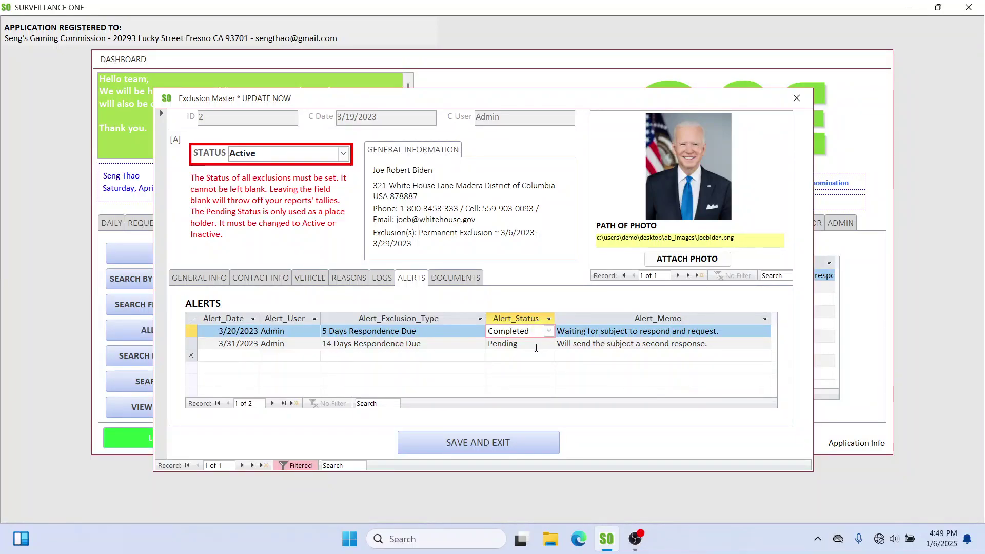
click(529, 347)
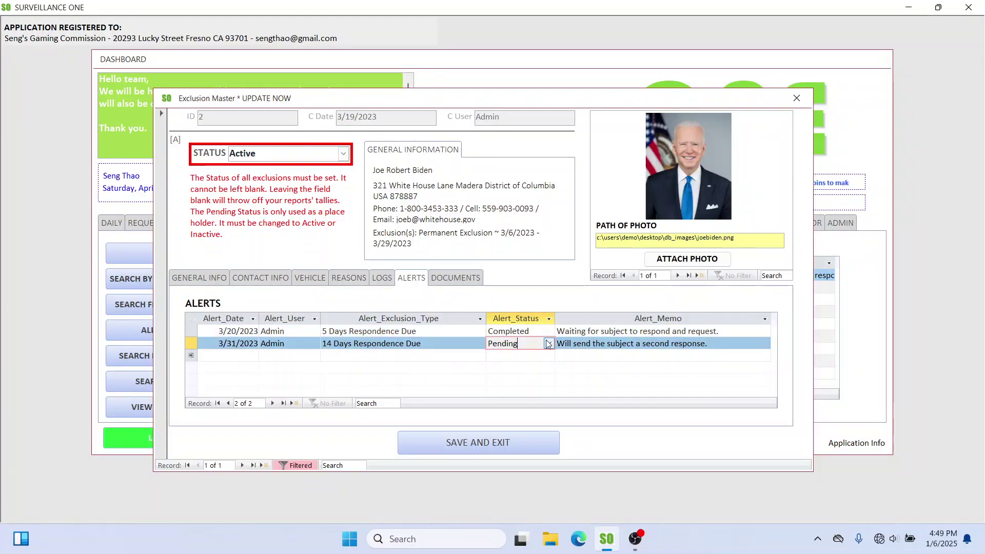
click(548, 344)
click(528, 365)
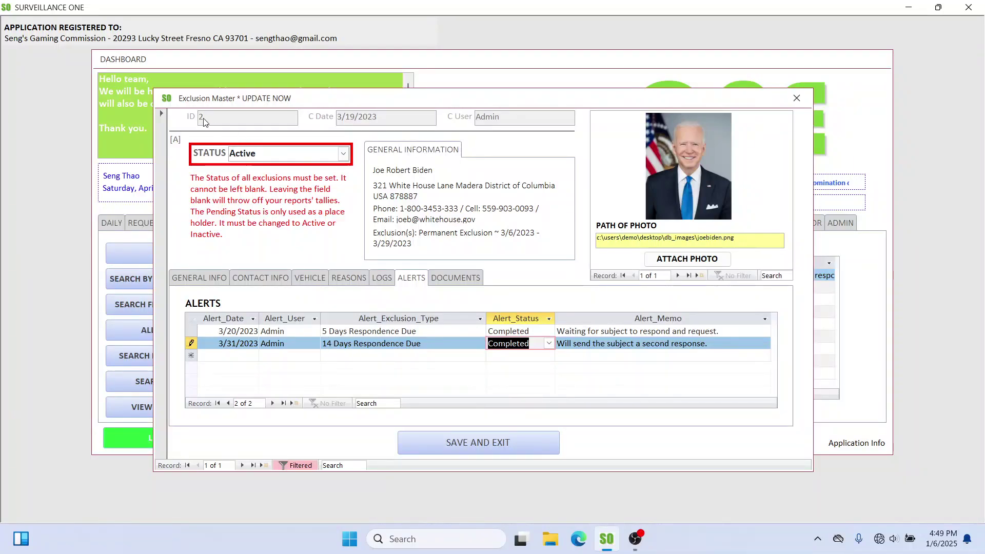
click(795, 98)
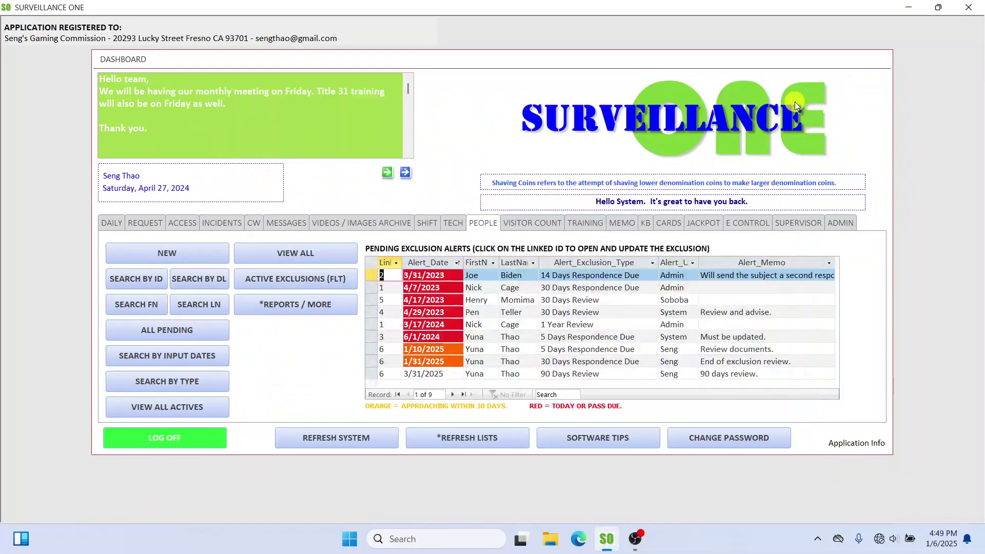
Step: Refresh the alerts to drop the completed 3/31/2023 alert, leaving eight, and open pending record ID 3
click(372, 275)
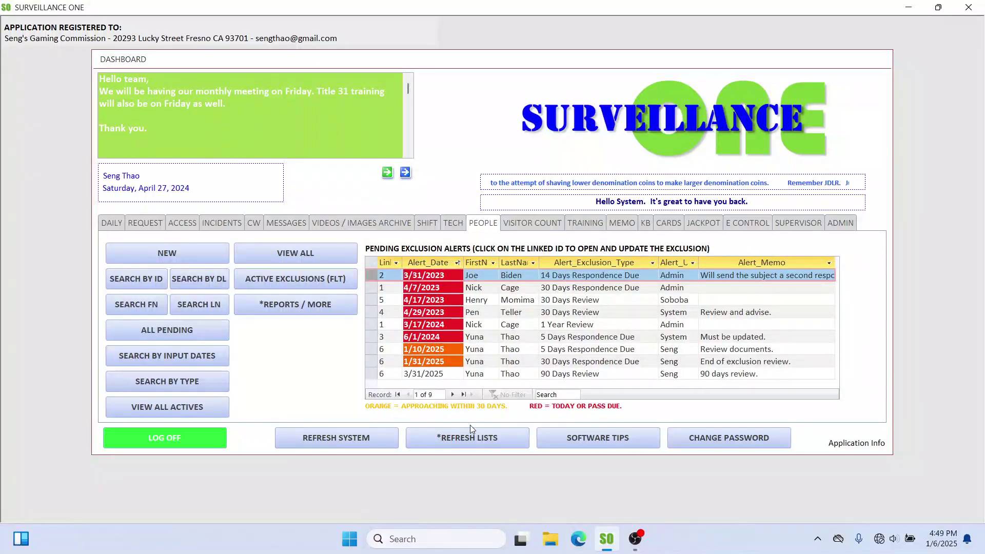
click(473, 438)
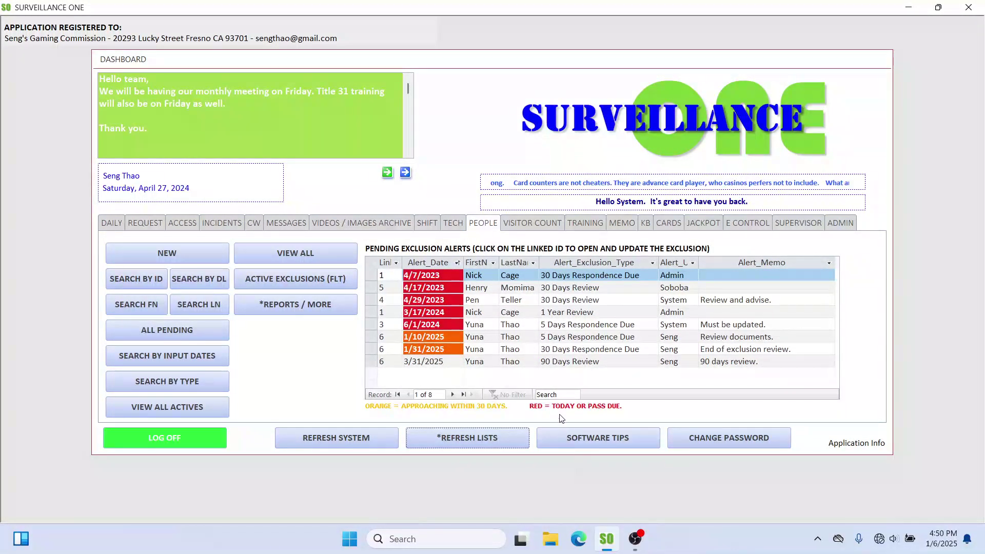
click(526, 406)
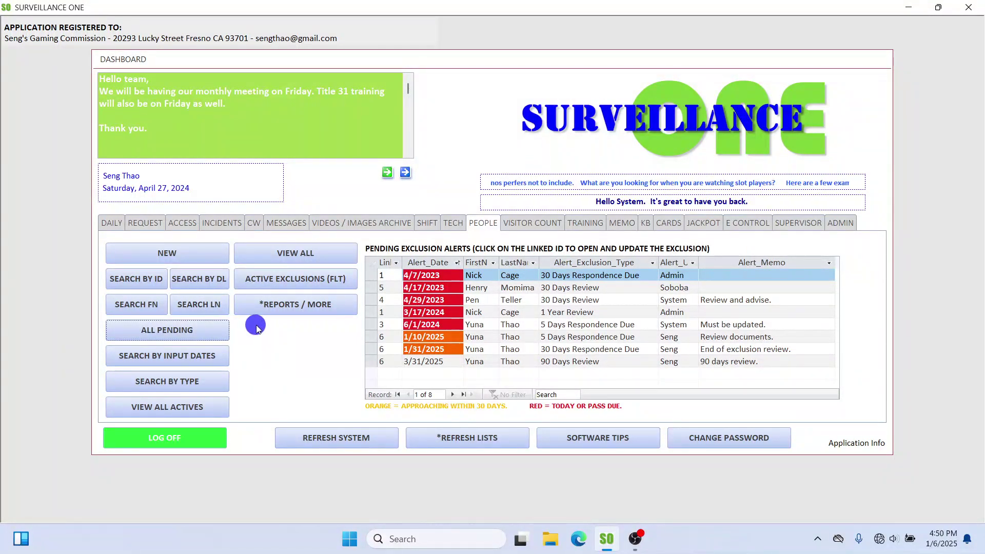
click(192, 332)
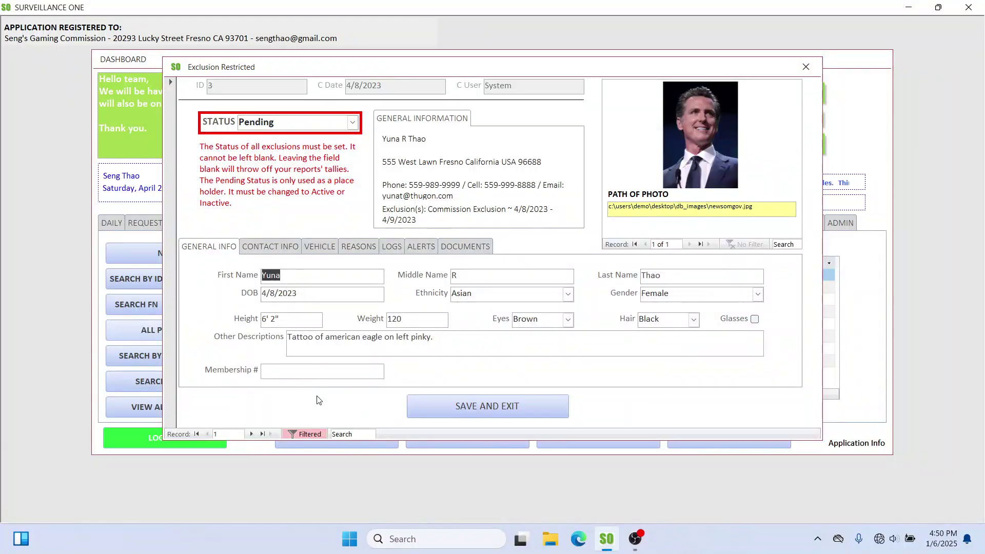
Step: Check the Status choices on pending record 3 without changing them, then close the form
click(730, 102)
click(353, 122)
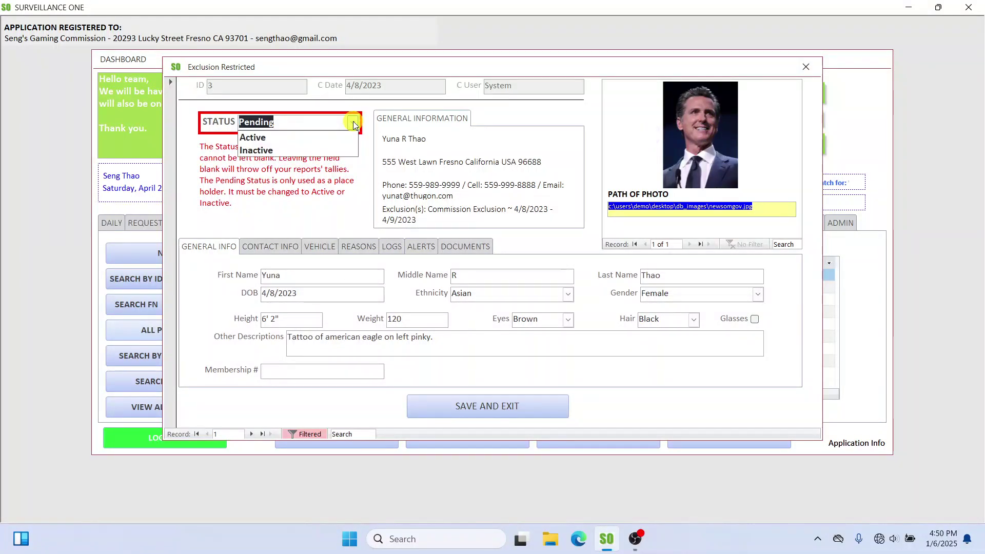
click(353, 123)
click(805, 65)
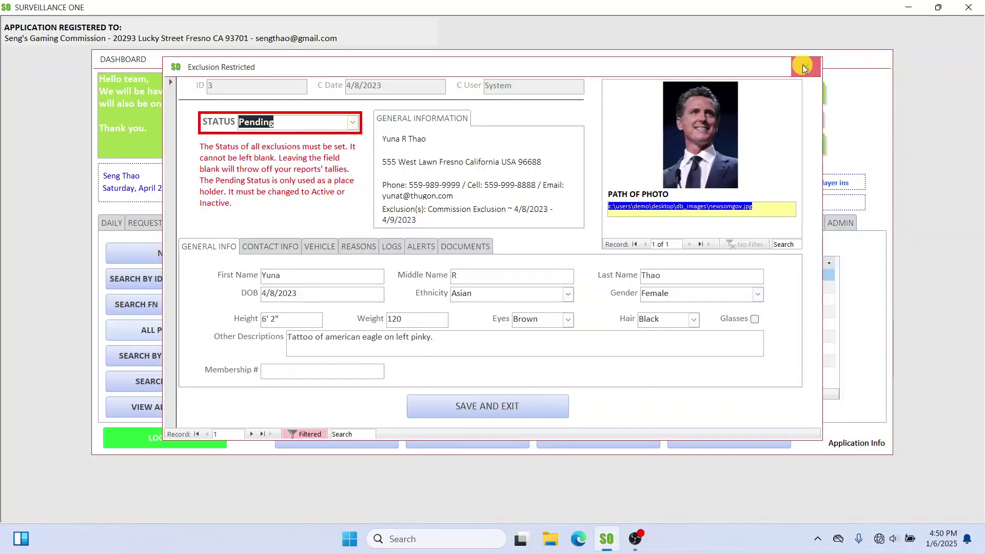
Step: List all pending exclusions, step to record 2 of 2 (ID 5), then close the form
click(194, 328)
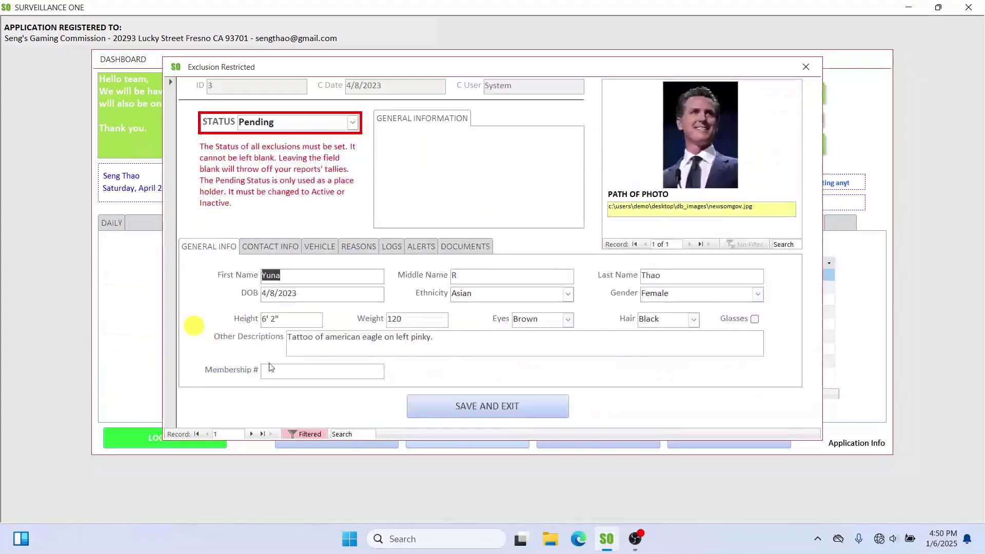
click(251, 434)
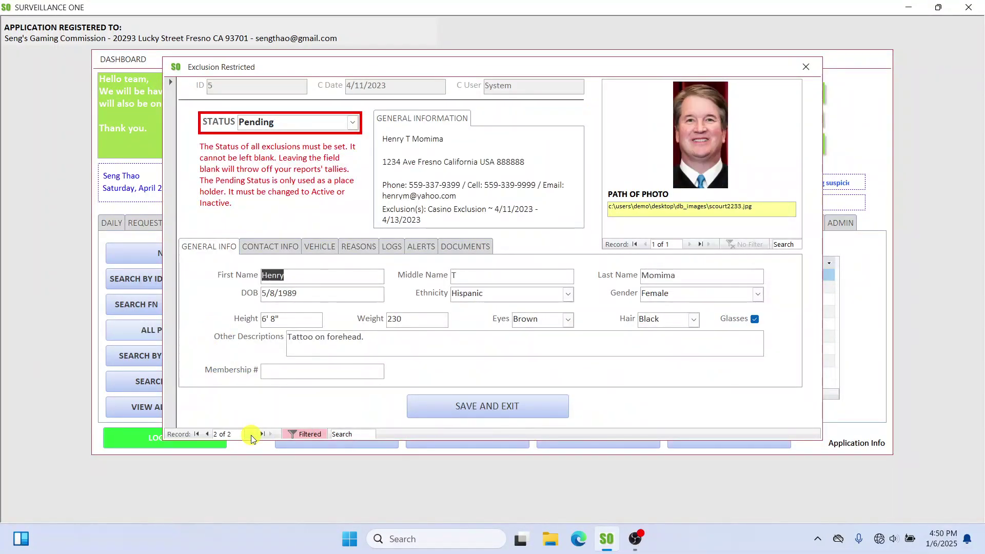
click(805, 66)
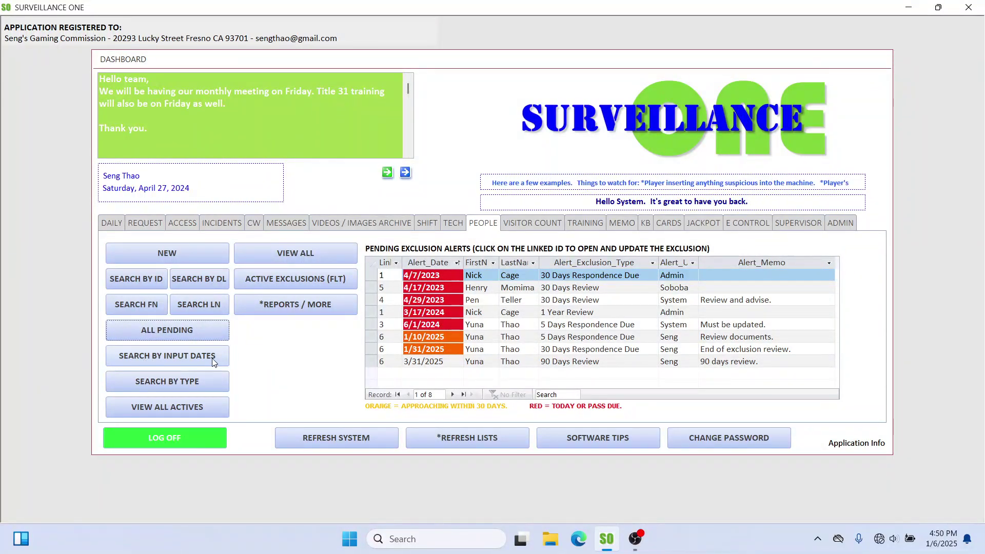
click(180, 251)
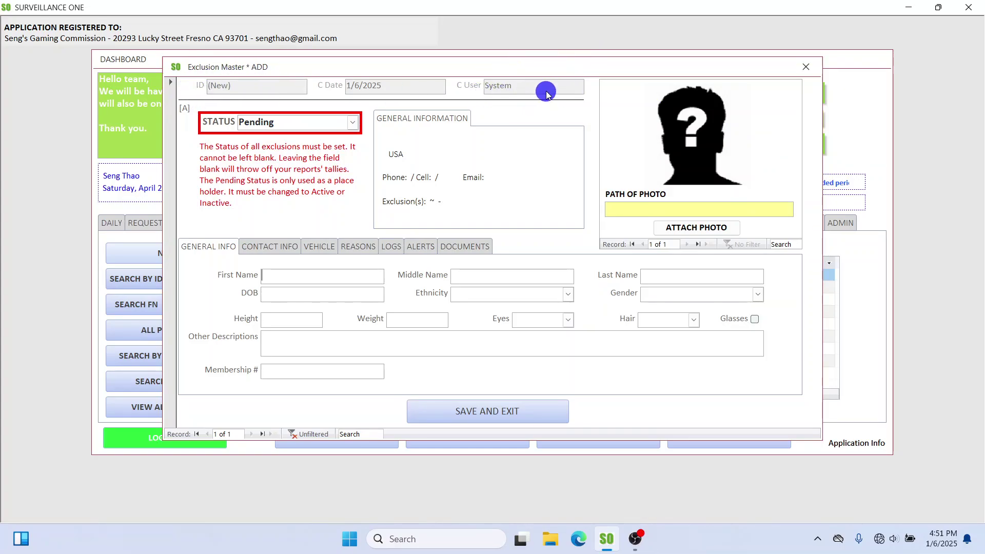
click(805, 66)
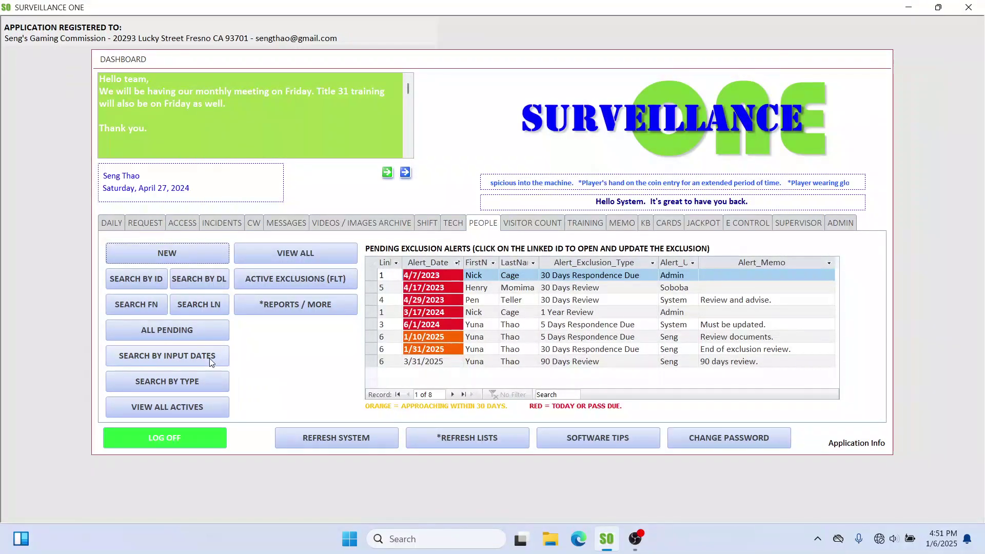
click(190, 387)
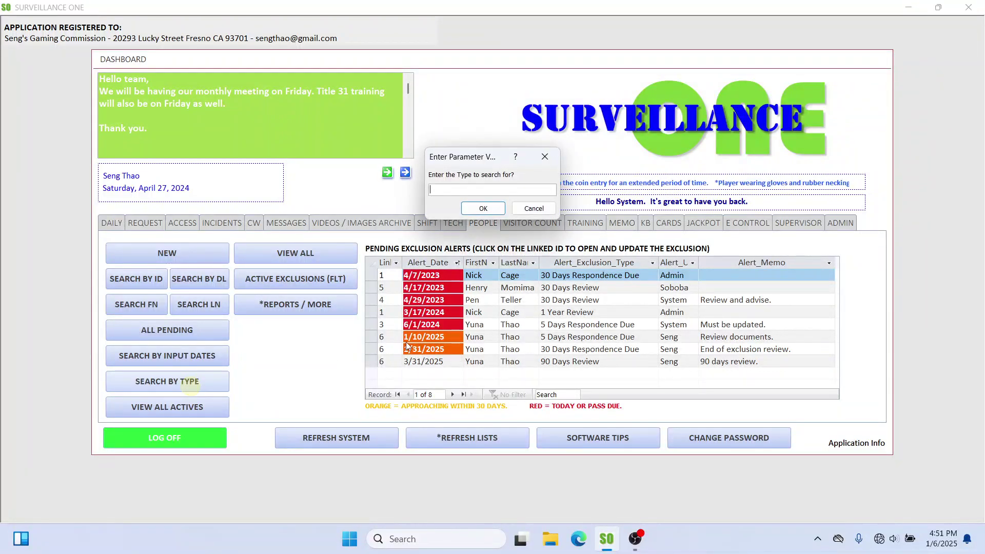
click(532, 208)
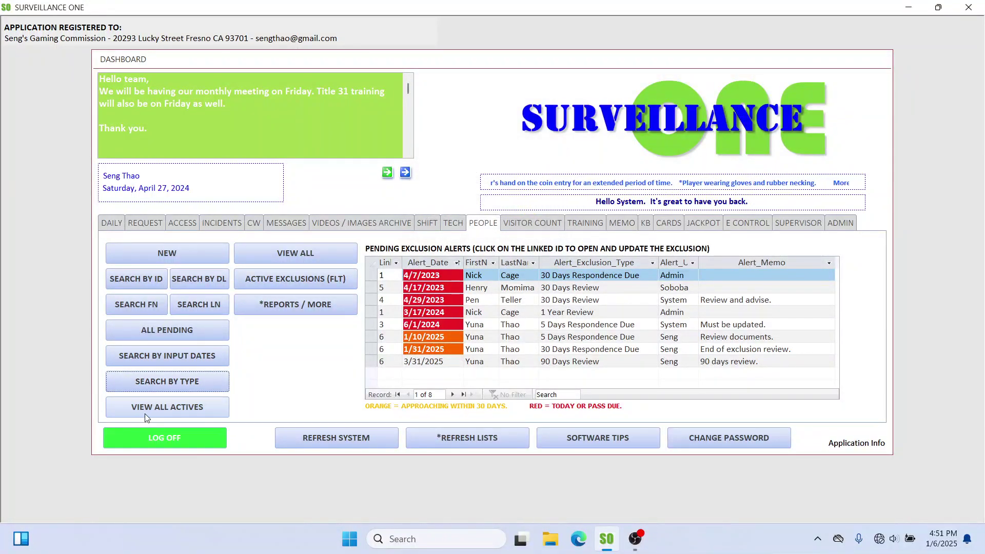
click(183, 405)
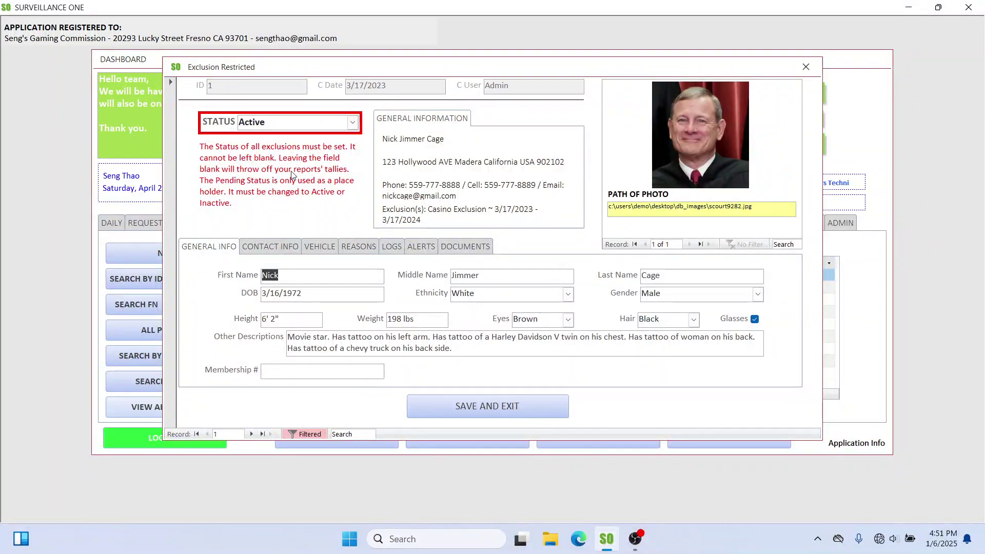
click(251, 434)
click(251, 434)
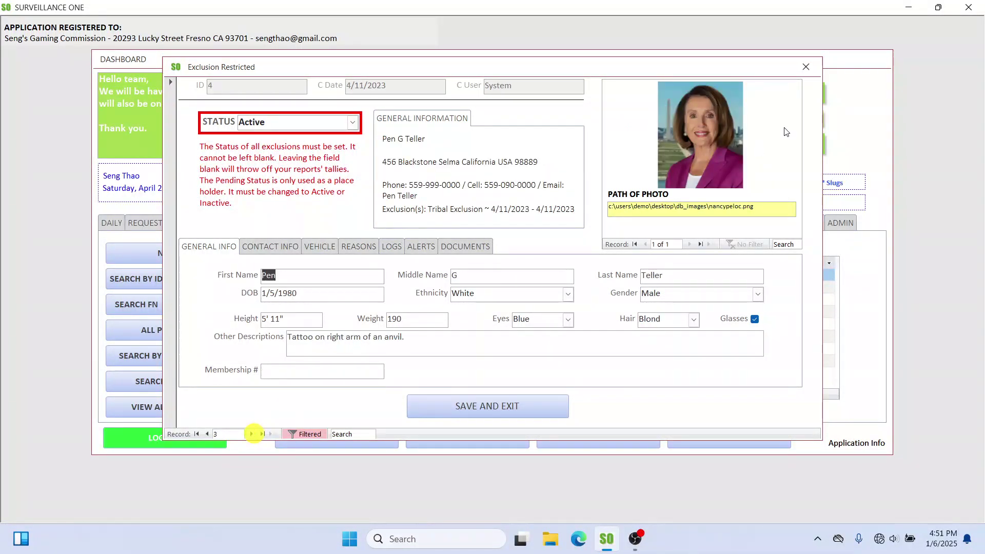
click(803, 69)
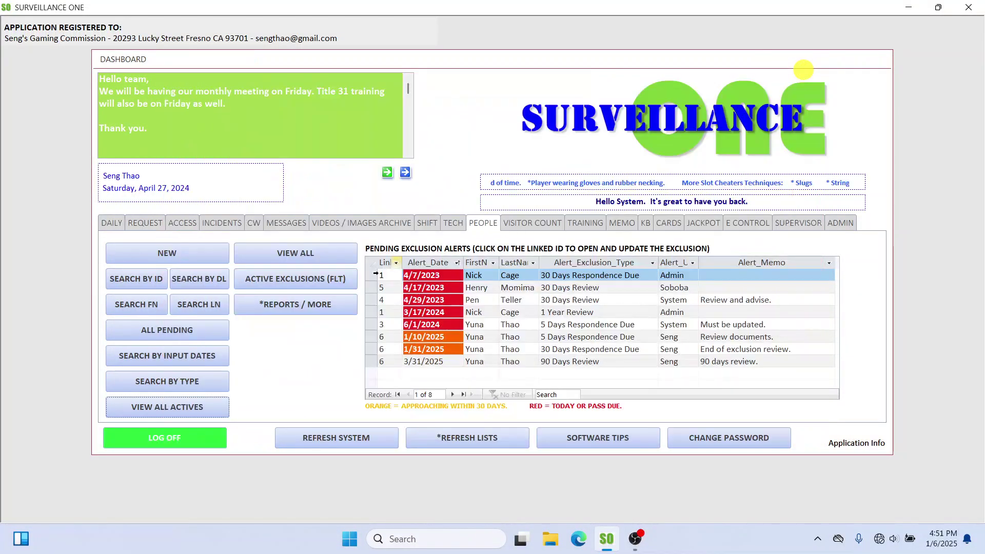
click(328, 254)
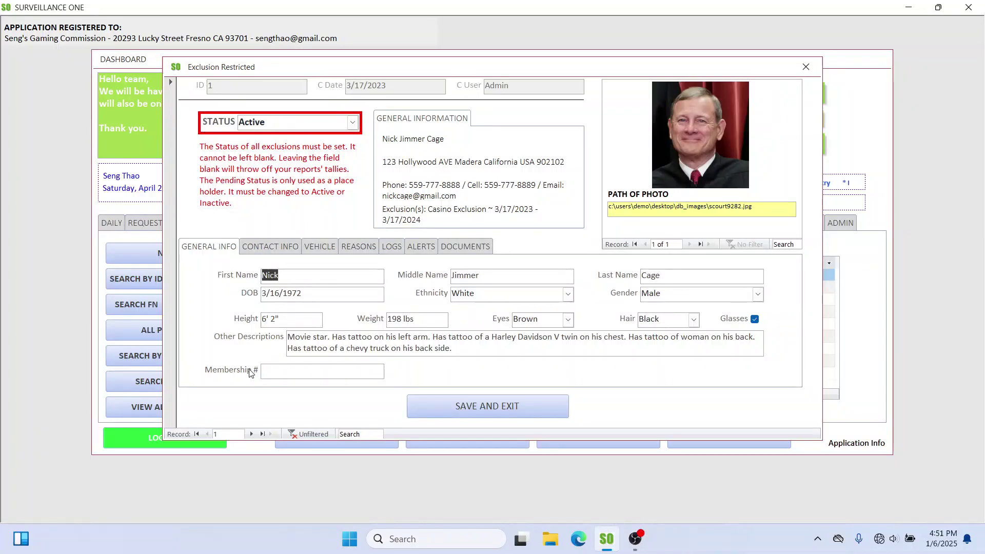
click(251, 434)
click(251, 434)
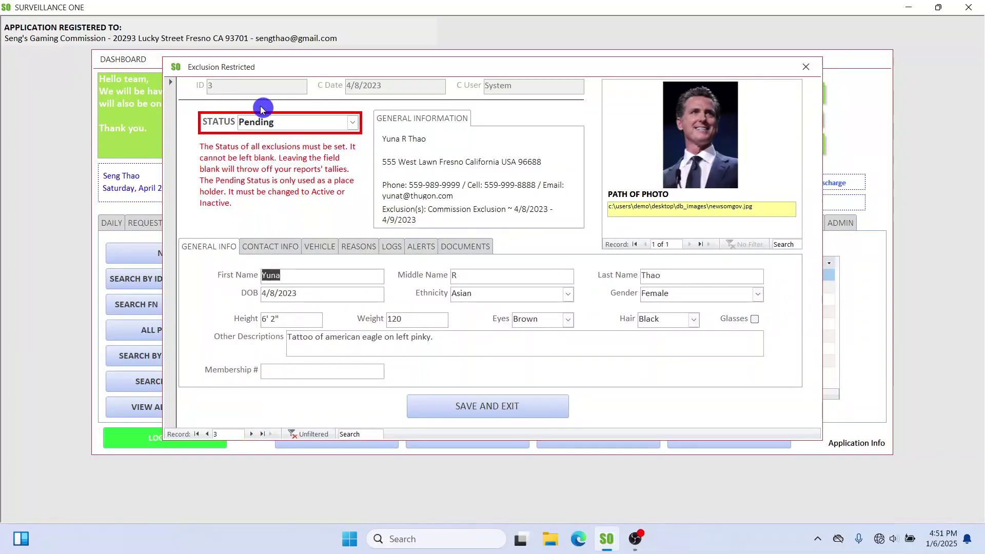
click(251, 435)
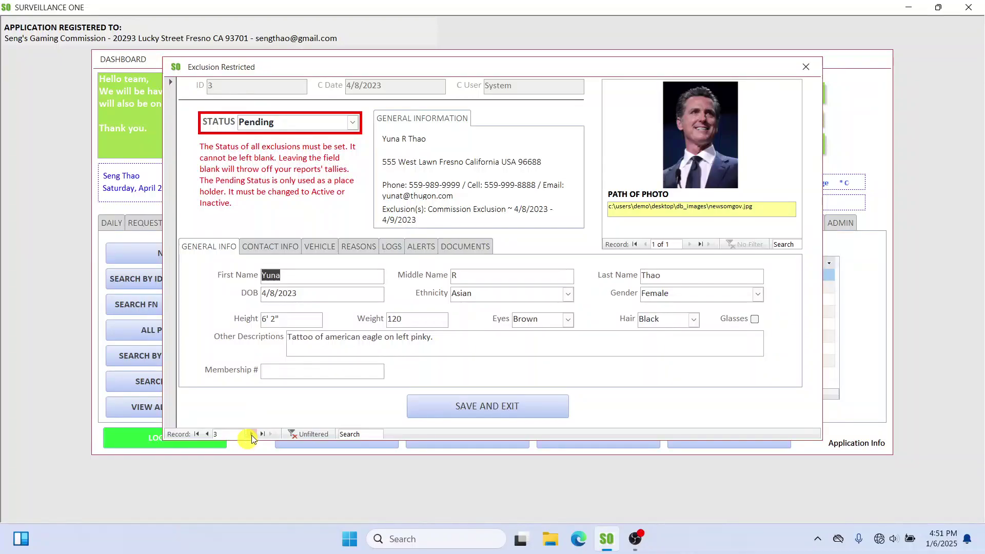
click(252, 435)
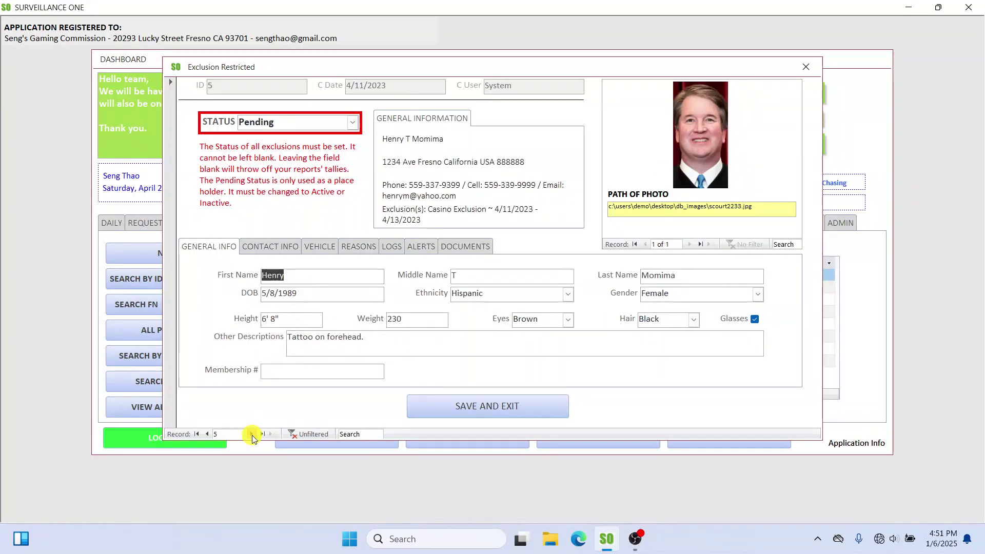
click(251, 435)
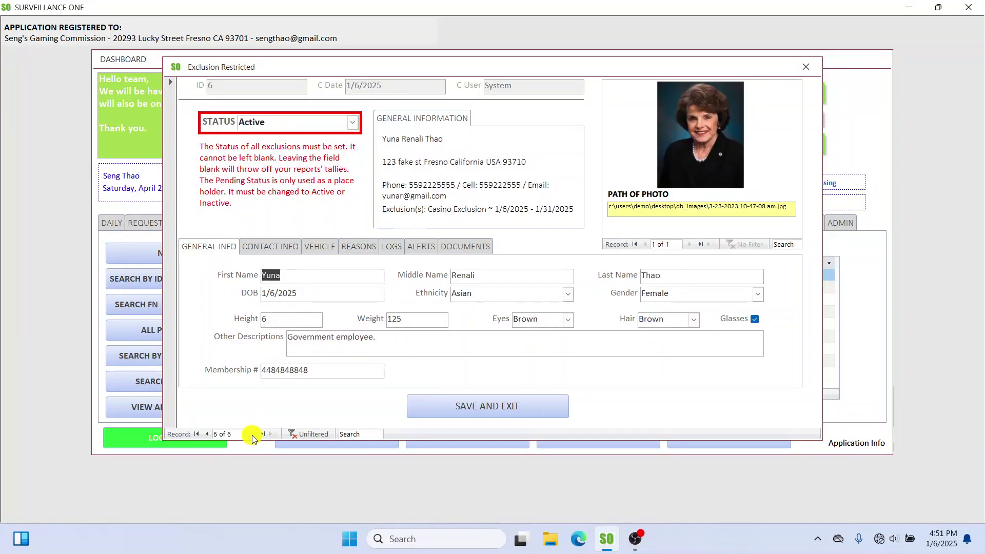
click(805, 67)
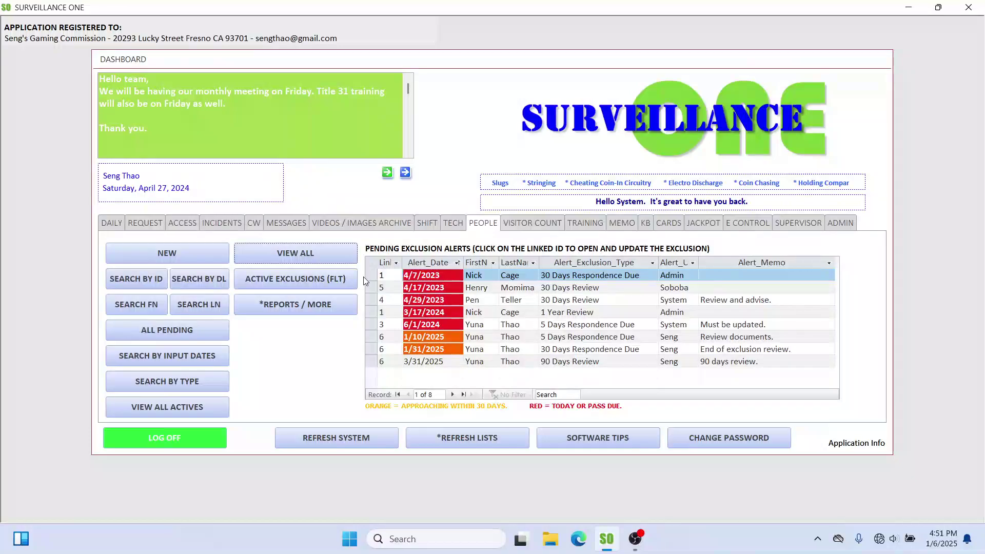
click(308, 279)
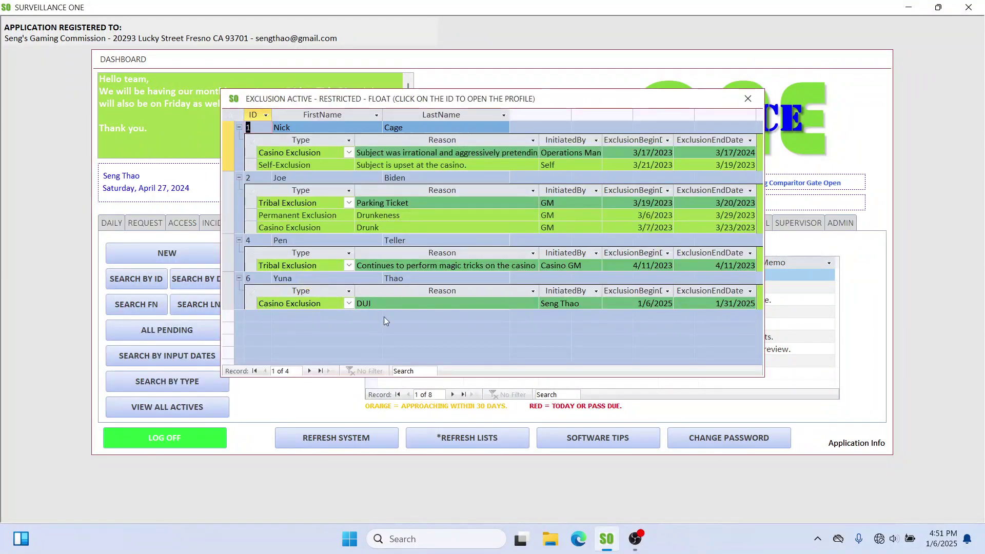
drag(529, 100, 461, 71)
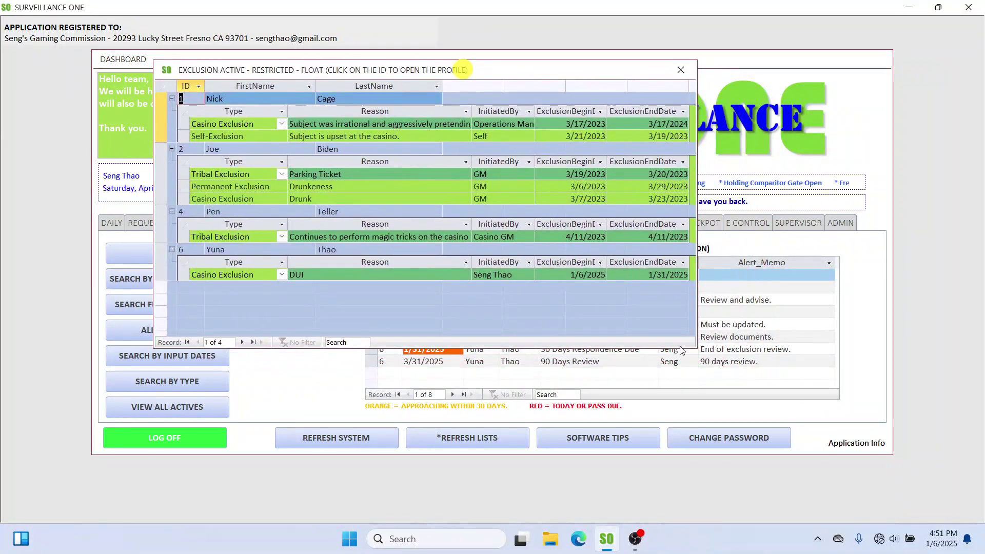
drag(694, 347, 863, 484)
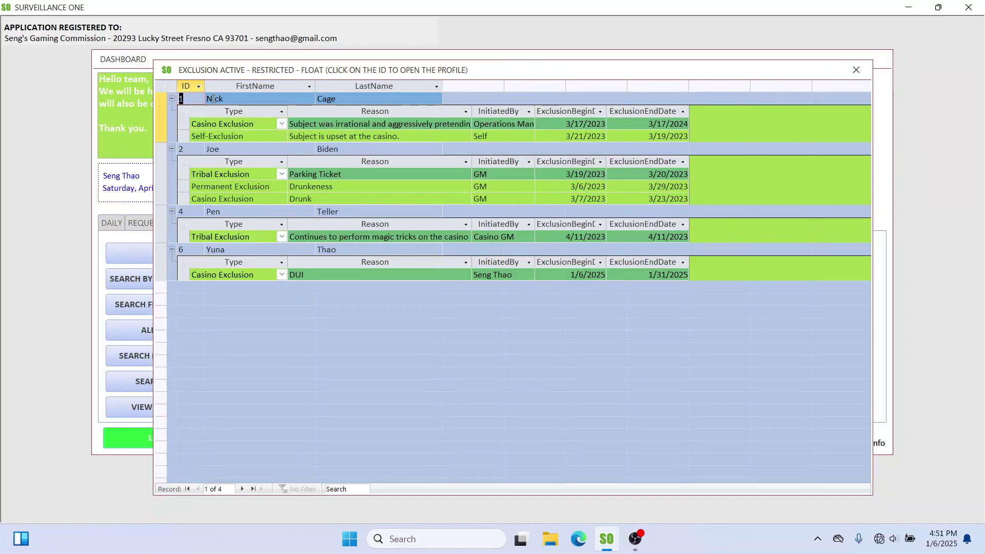
click(310, 126)
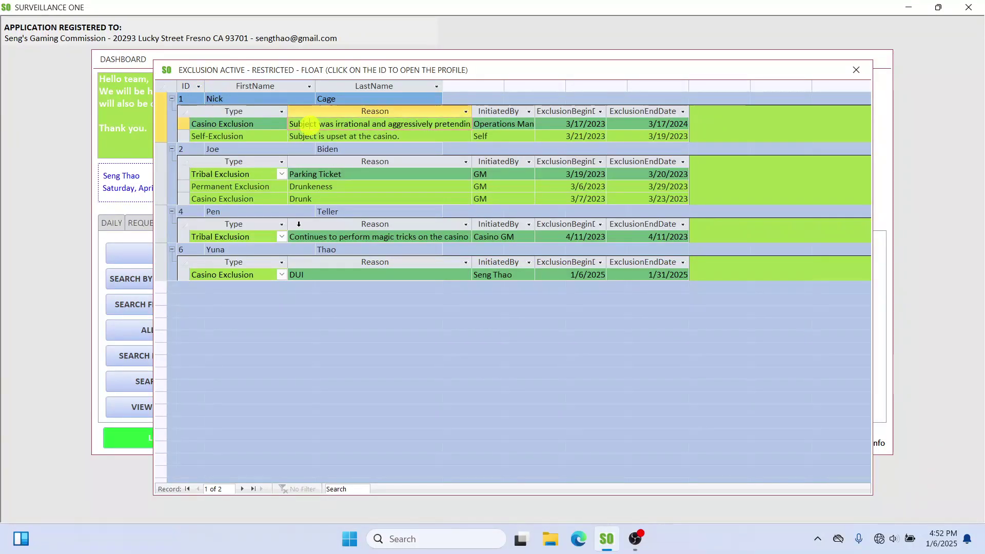
click(361, 137)
click(351, 194)
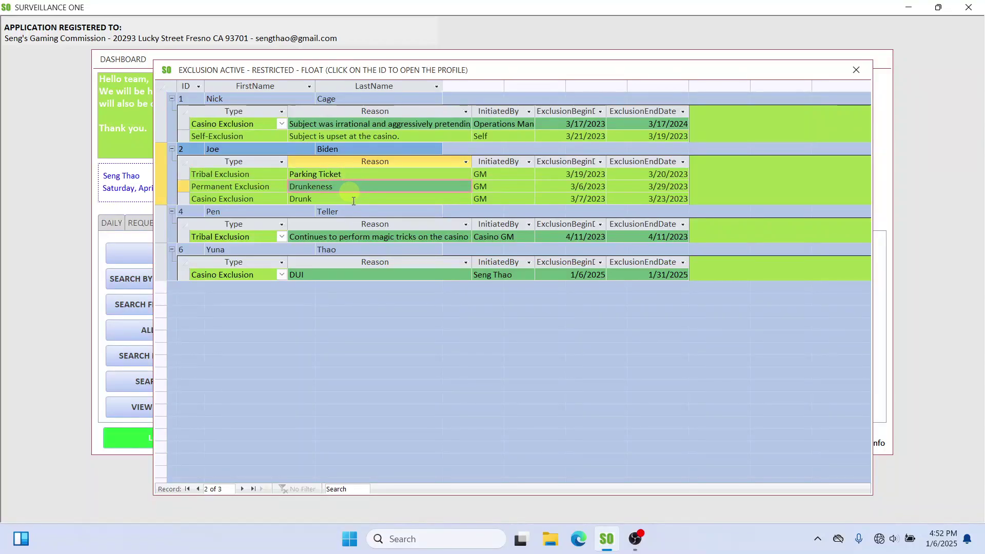
click(856, 70)
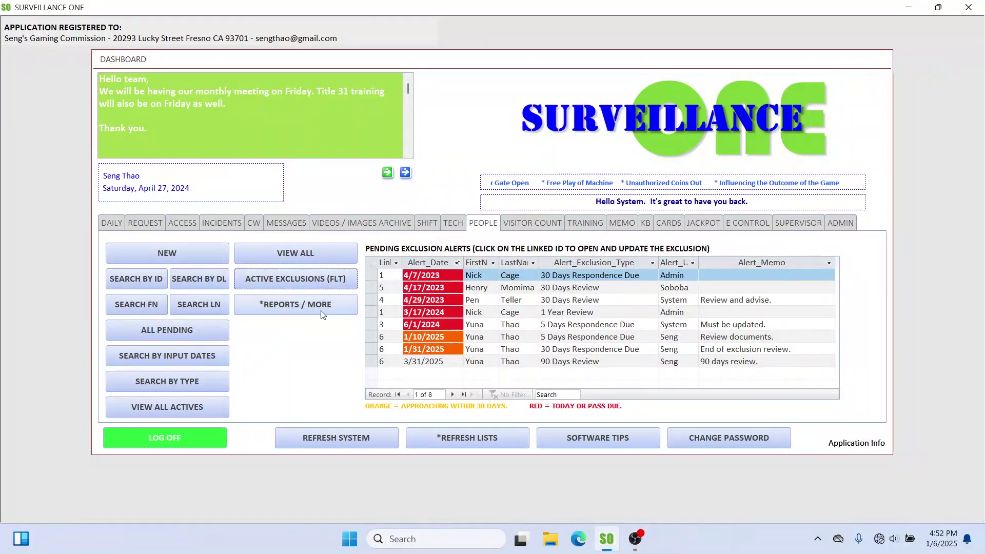
Step: Open the corrections tool from More Reports and acknowledge its warning
click(303, 305)
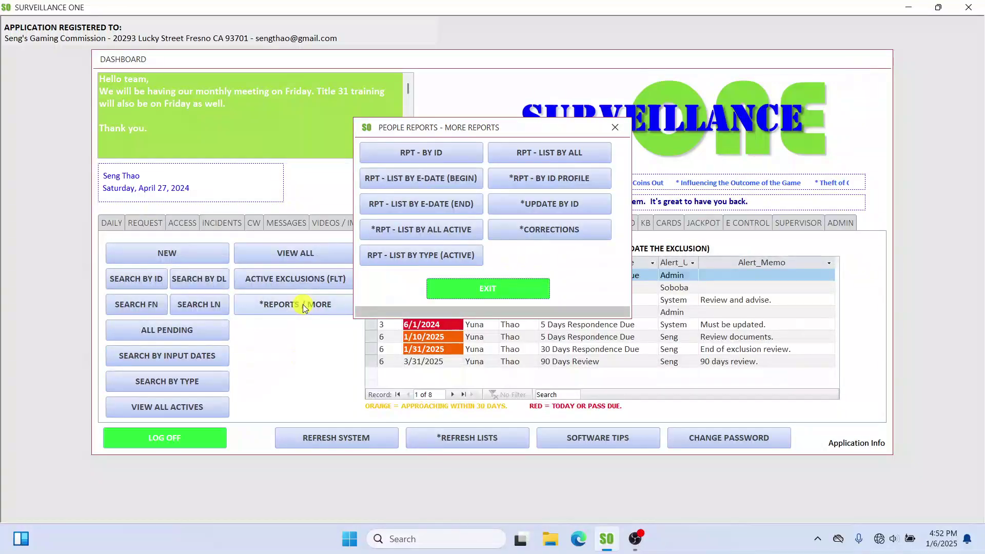
drag(507, 128, 375, 288)
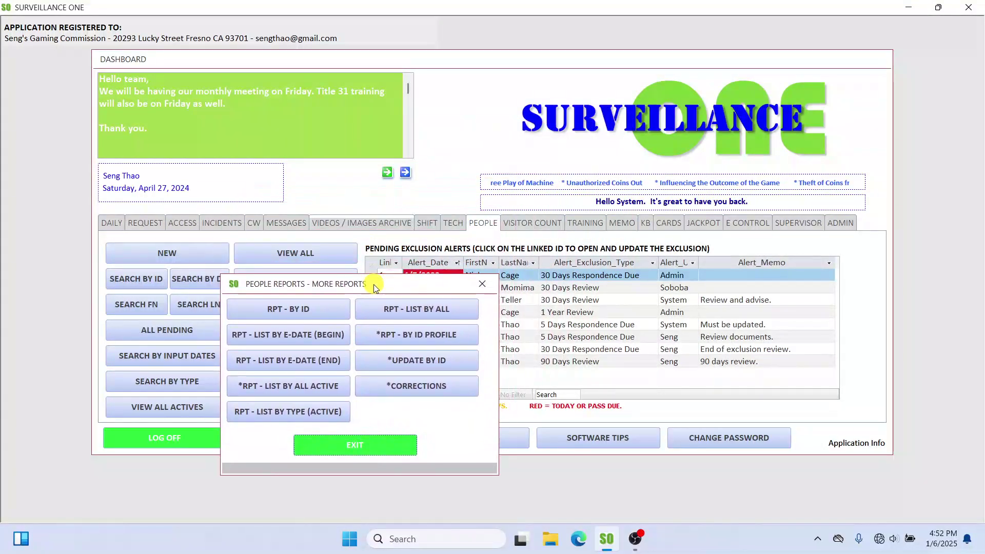
click(444, 390)
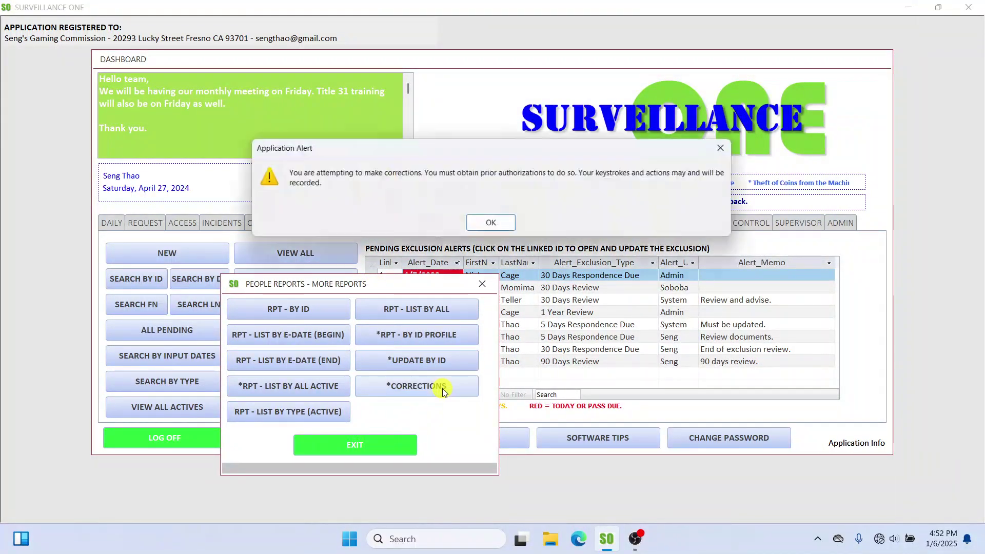
click(495, 227)
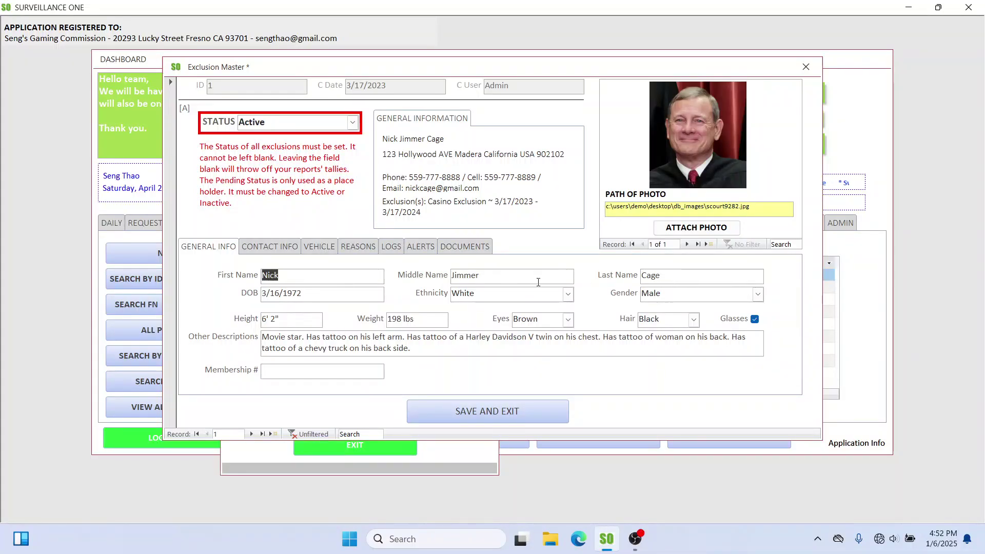
Step: Delete the last three letters of record ID 1's middle name and save the record
click(492, 279)
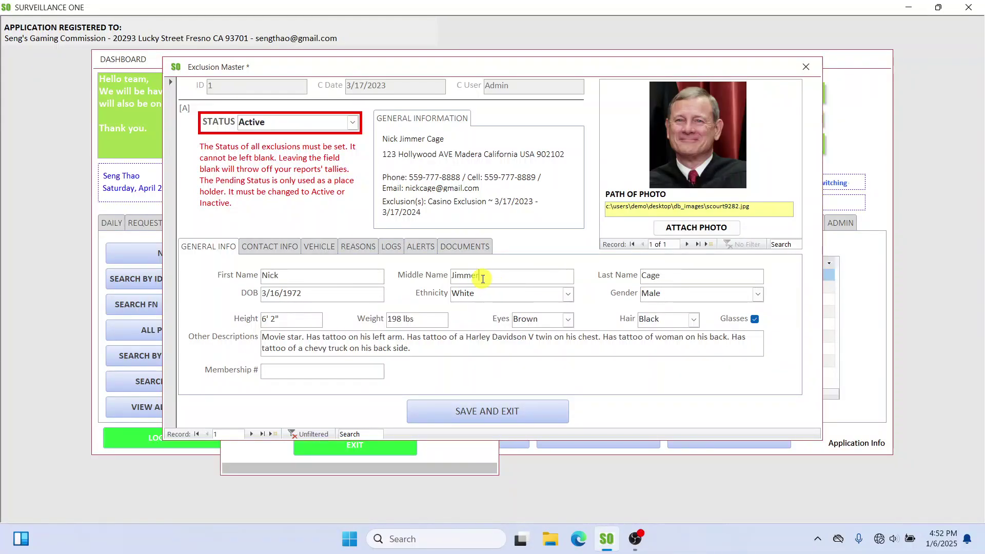
drag(482, 279, 469, 279)
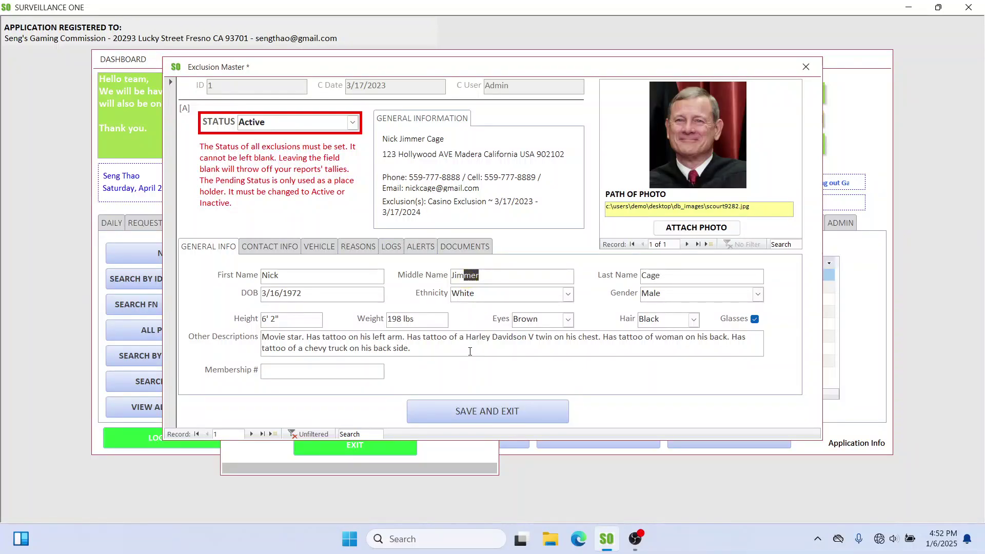
key(BackSpace)
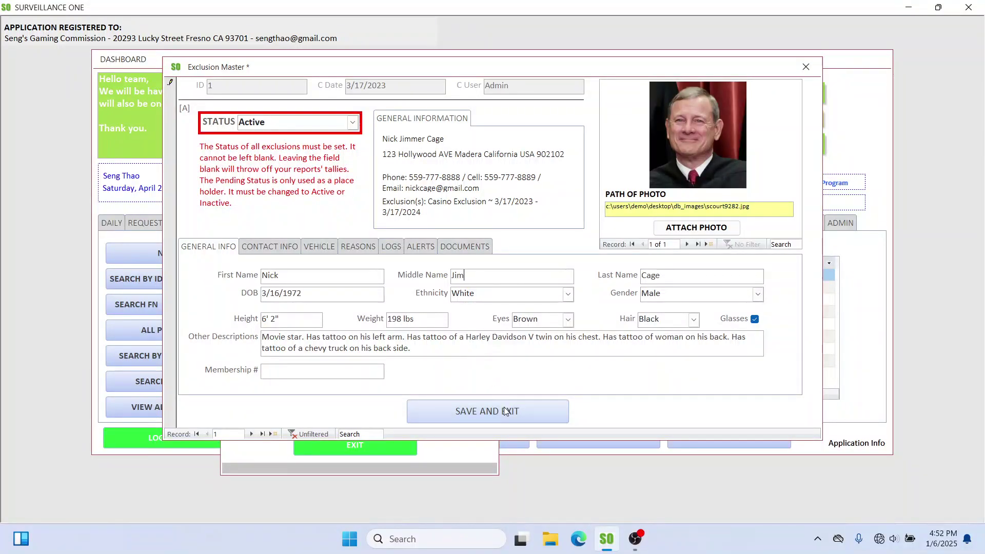
click(474, 412)
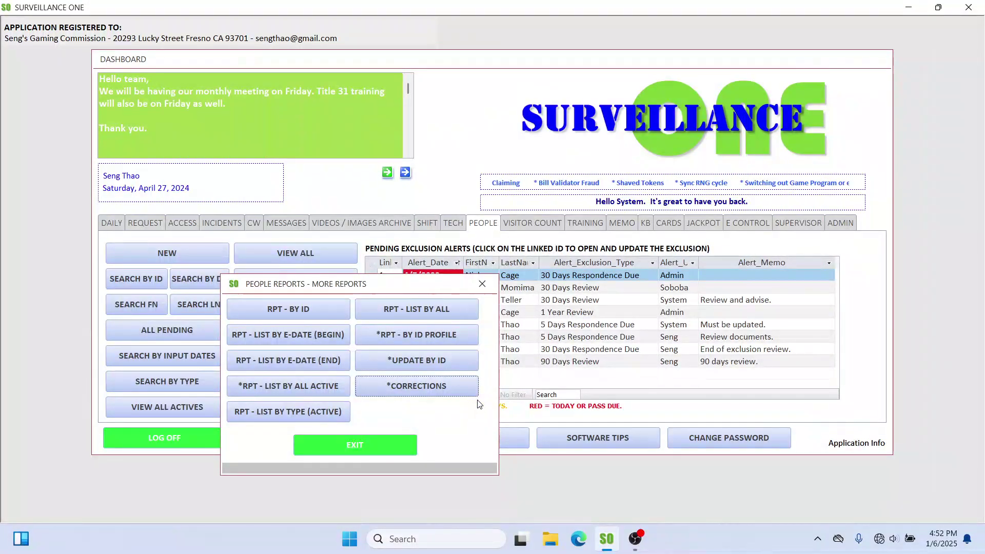
Step: Close People Reports and log into the Admin Section with the manager account's credentials
click(482, 284)
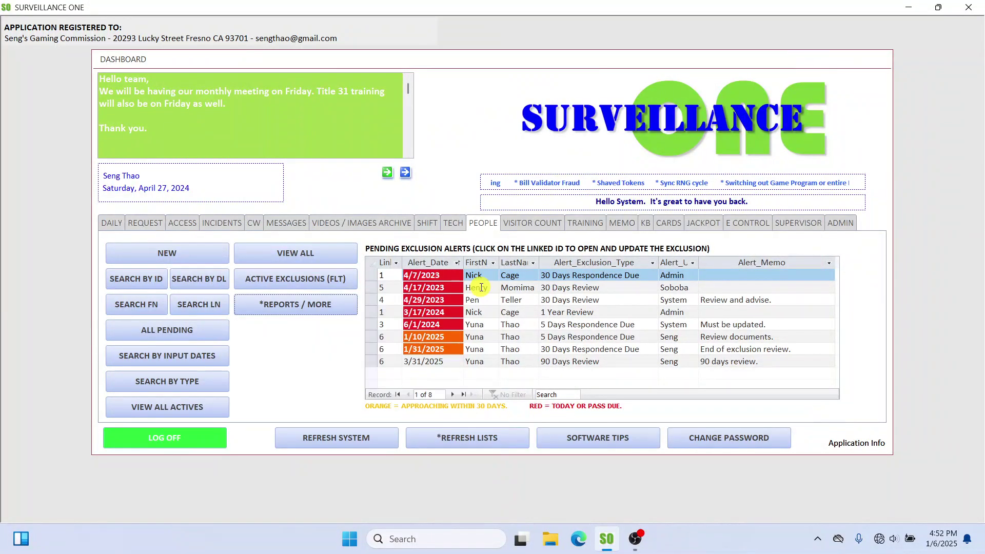
click(844, 223)
click(479, 311)
click(582, 188)
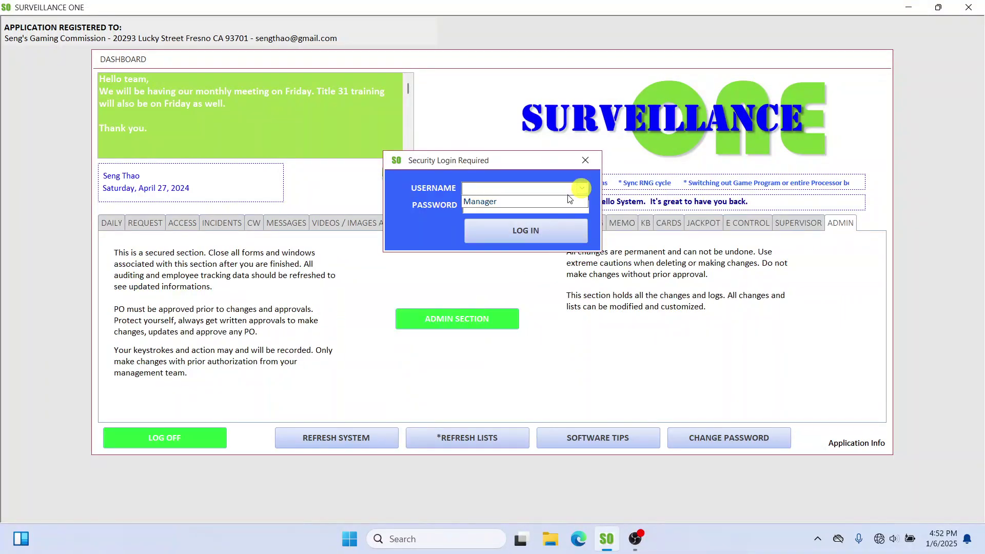
click(564, 199)
click(543, 206)
text(1234)
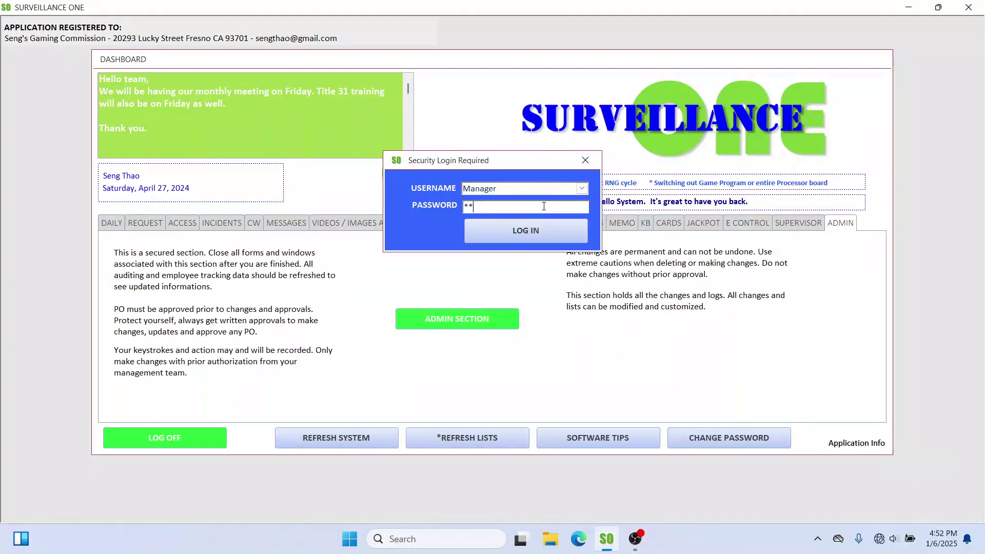
key(Return)
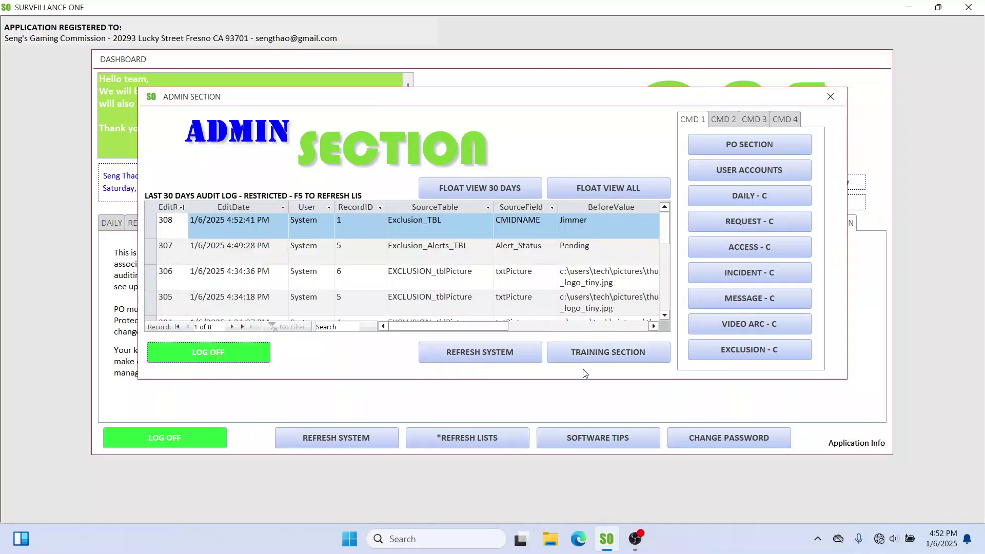
Step: Inspect audit entry 308: user, CMIDNAME field in Exclusion_TBL, and its before and after values
click(622, 187)
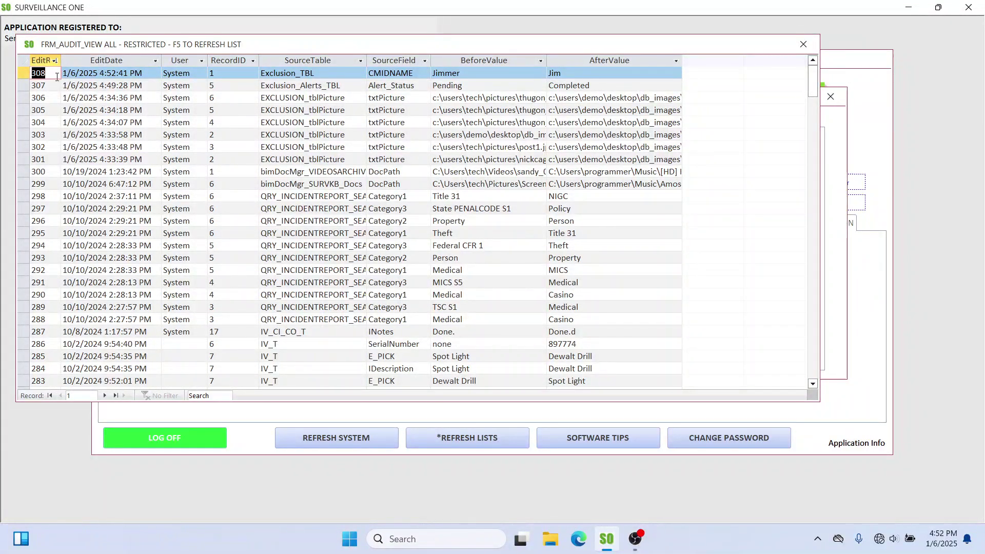
click(20, 73)
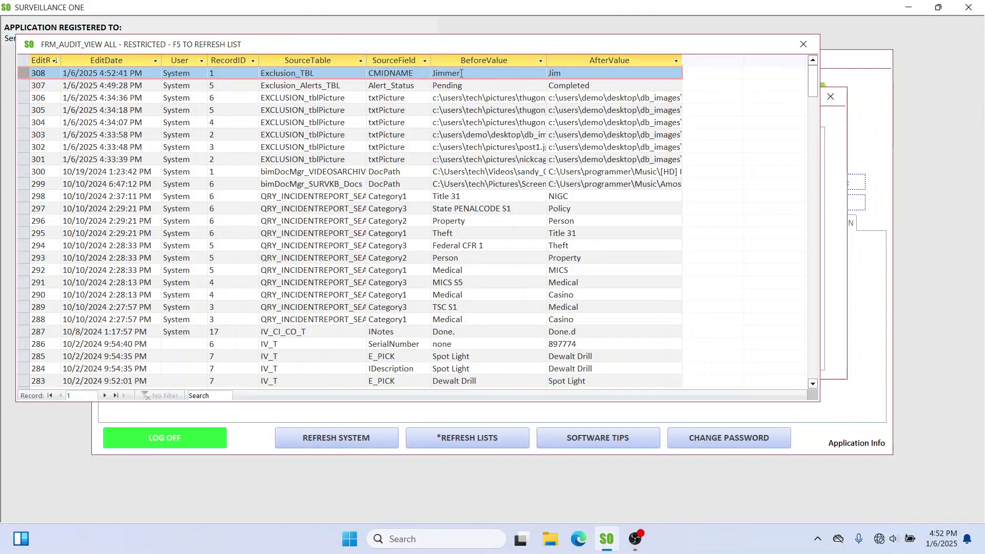
click(160, 74)
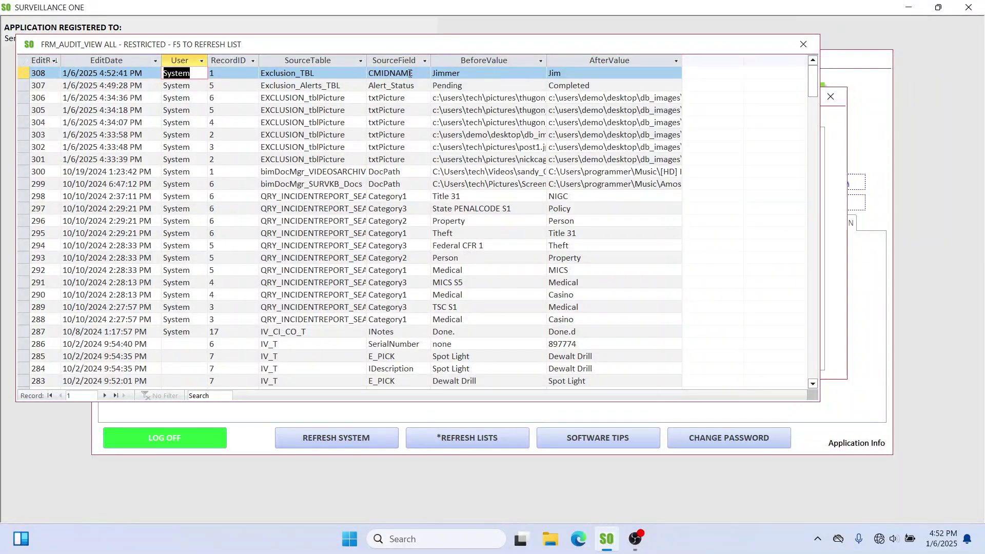
click(365, 73)
click(297, 73)
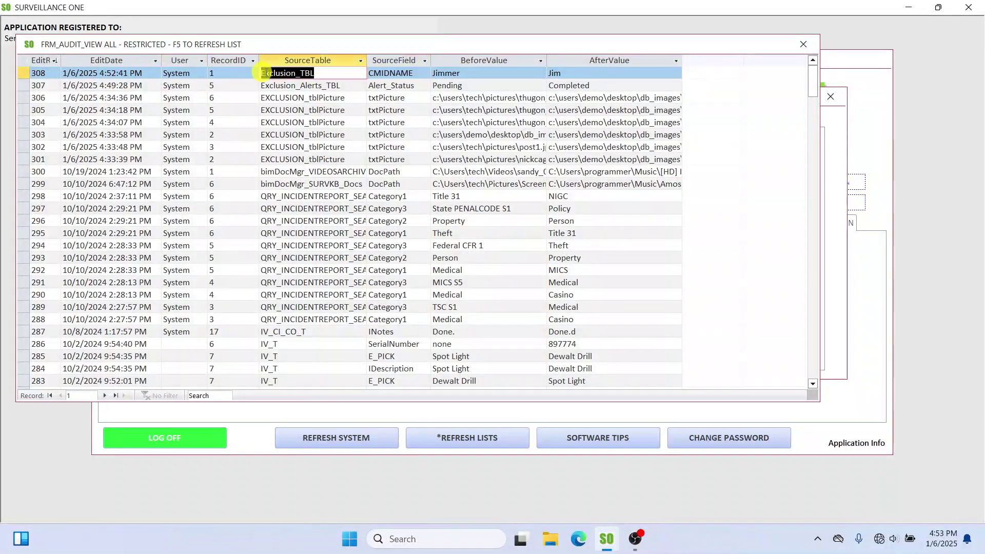
click(440, 73)
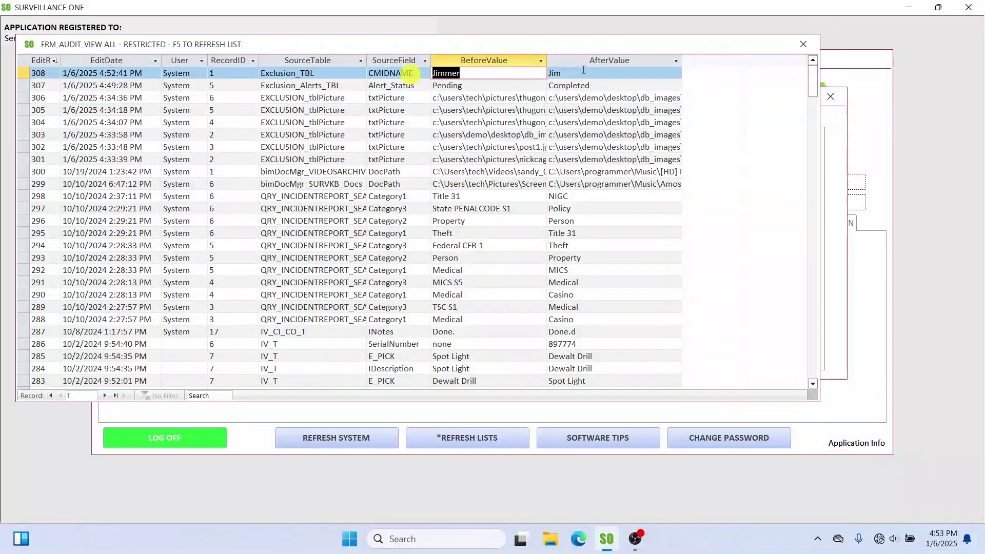
click(553, 73)
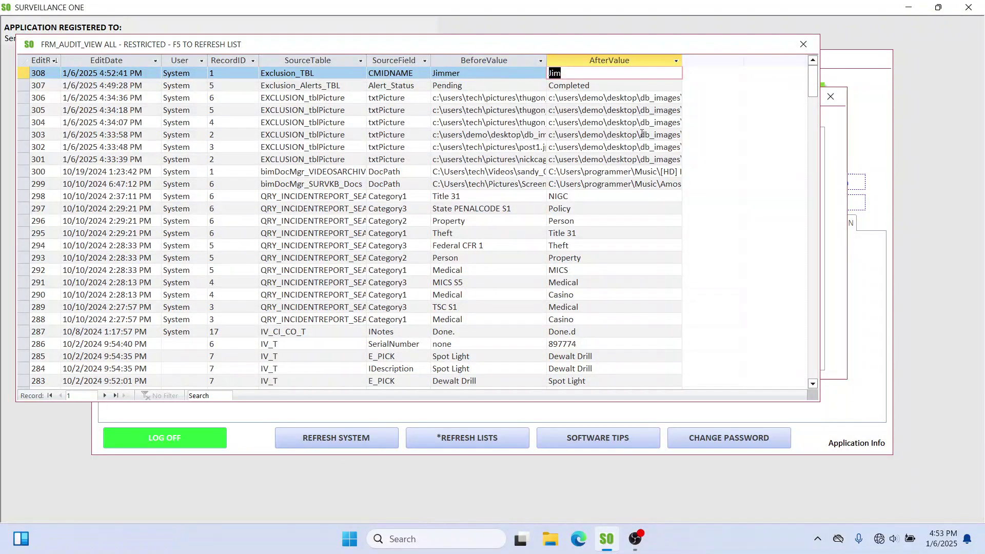
Step: Close the audit log and admin section and return to the People area
click(803, 45)
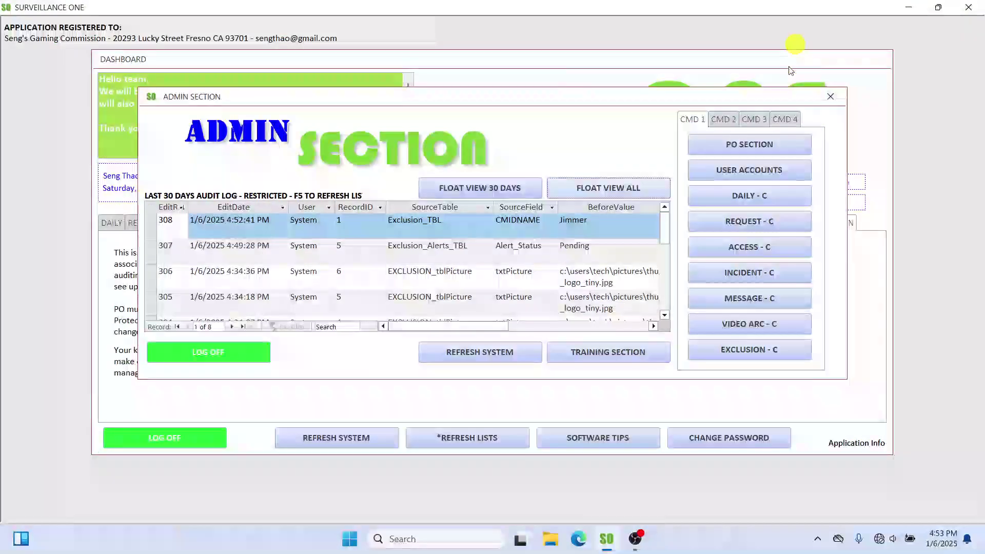
click(830, 97)
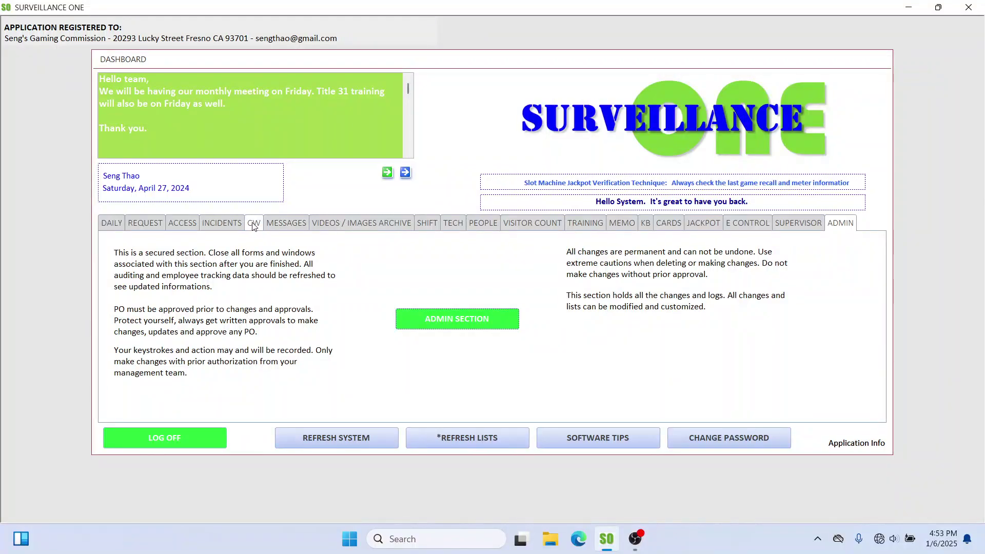
click(473, 225)
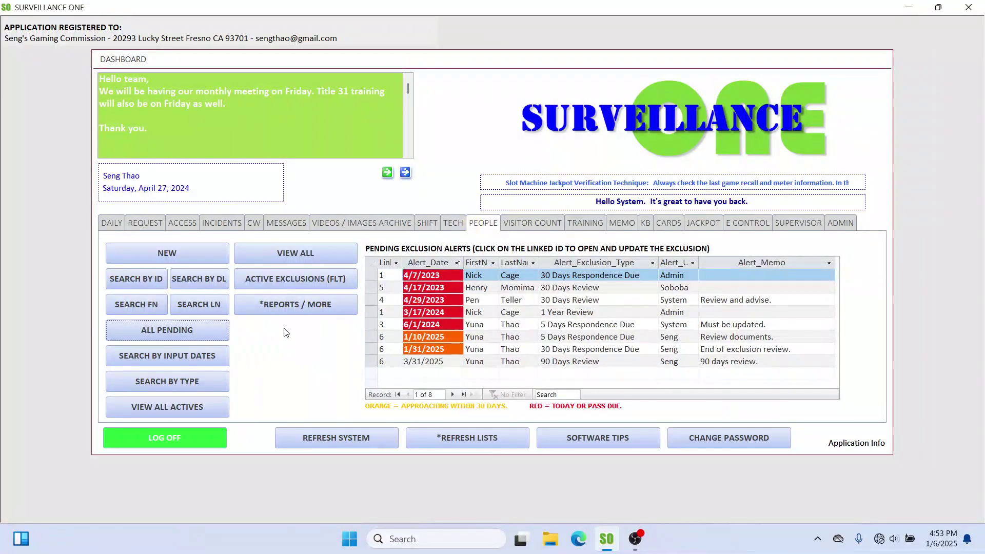
Step: Generate the Exclusion Report By ID for ID 6
click(281, 305)
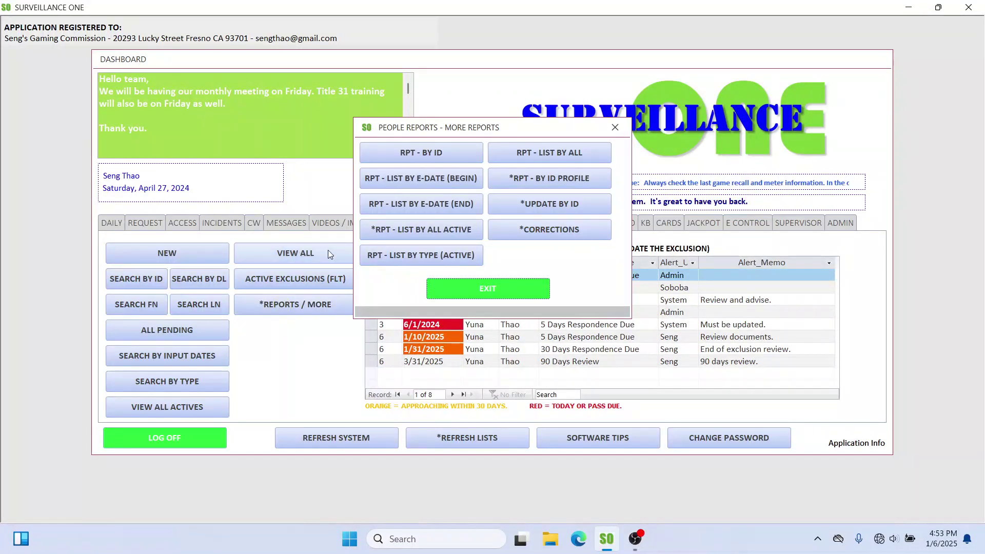
drag(502, 128, 501, 278)
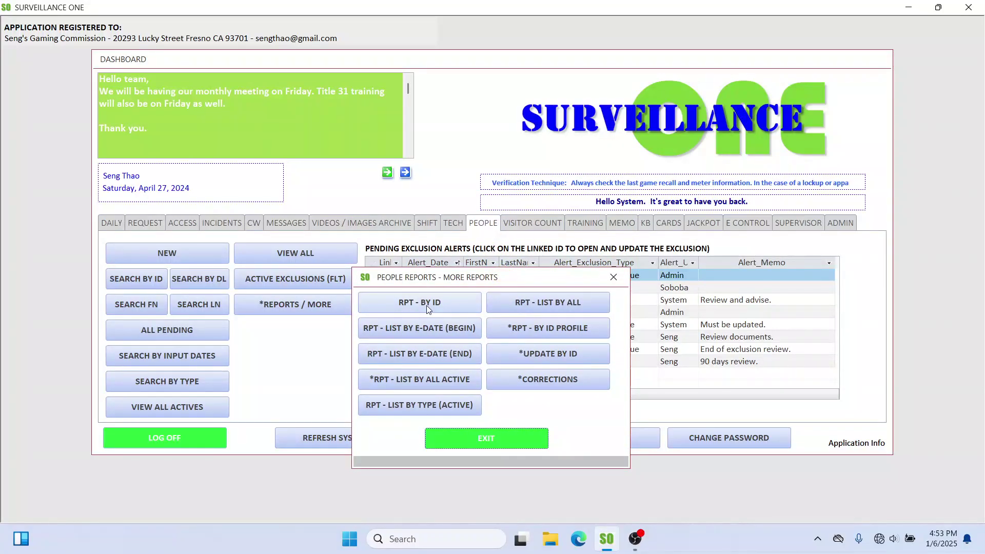
click(409, 305)
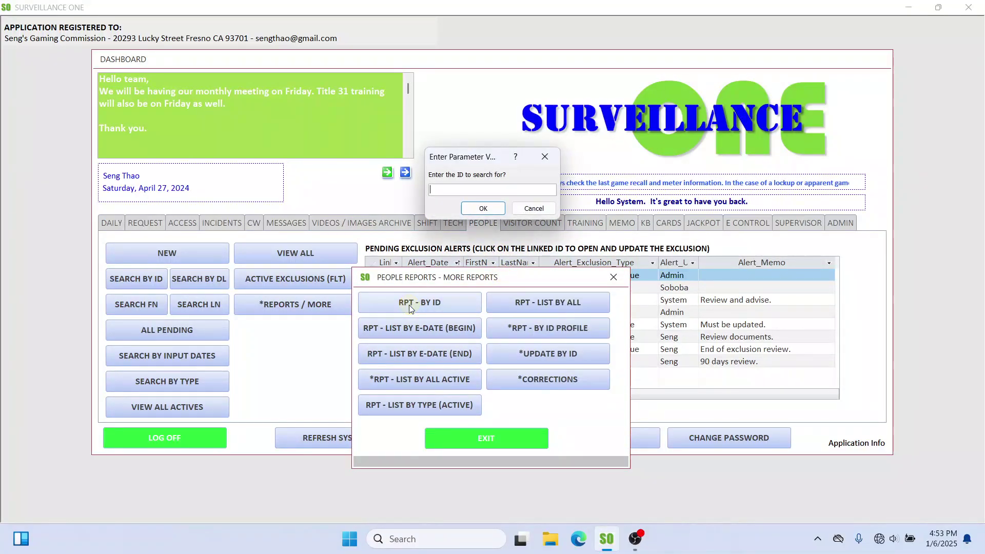
text(6)
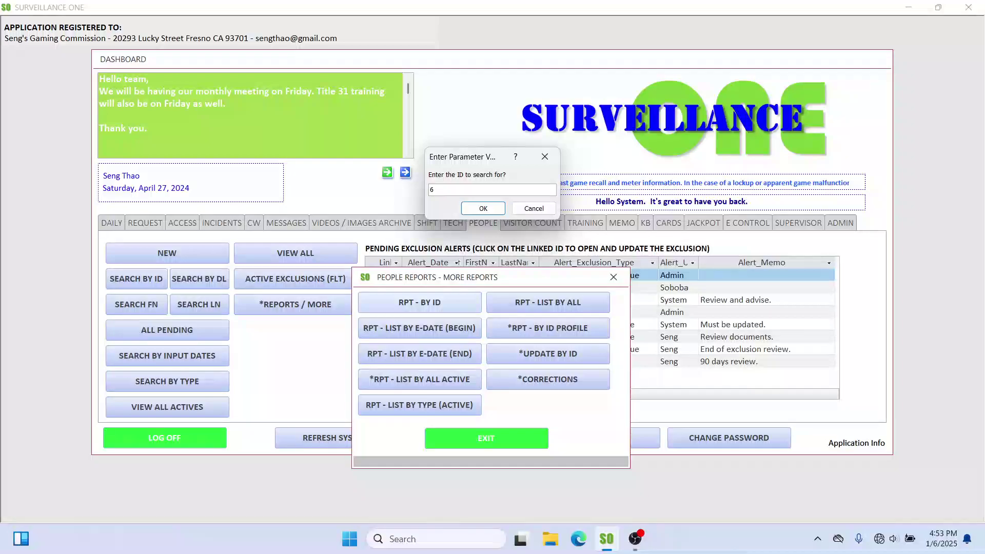
key(Return)
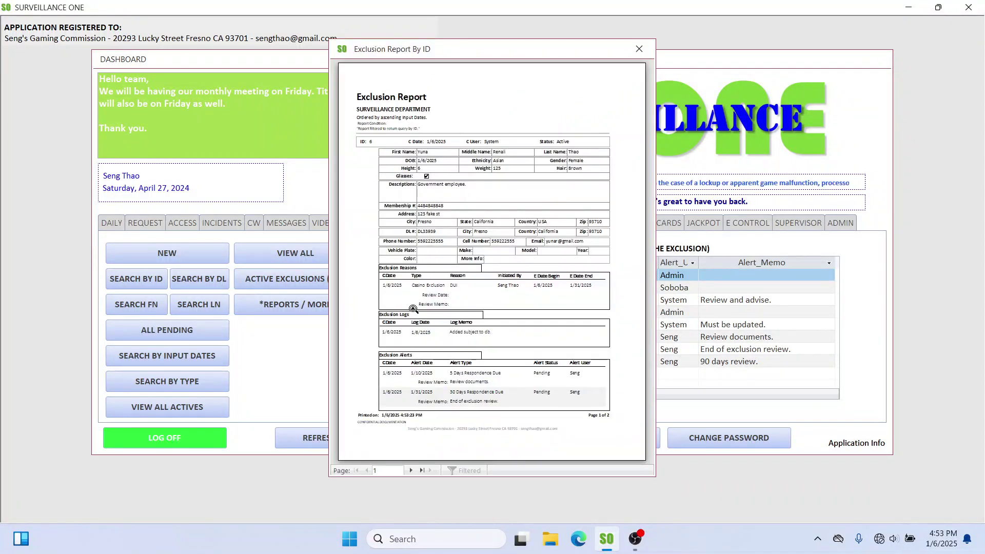
Step: Widen the report preview and zoom in to read page 1
drag(329, 175, 165, 185)
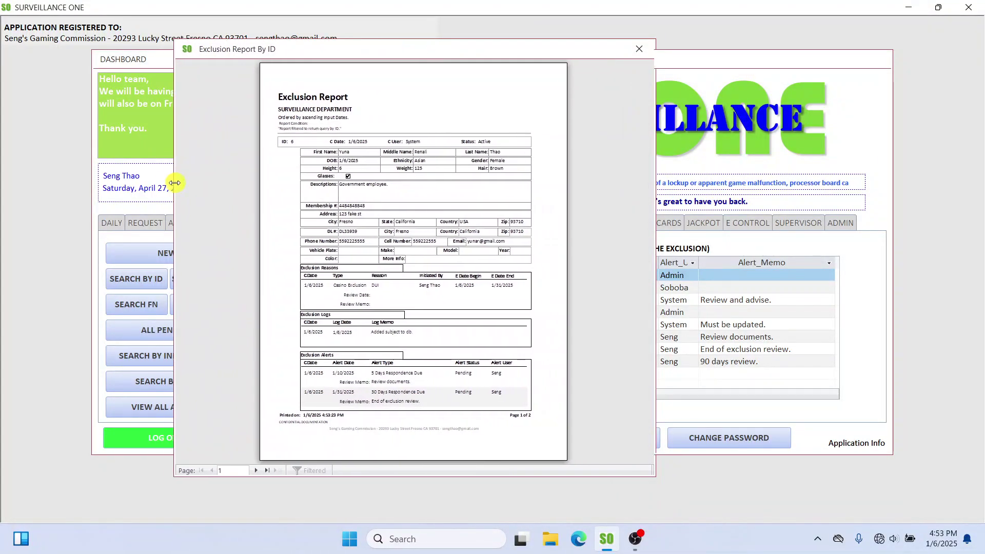
drag(656, 161, 903, 150)
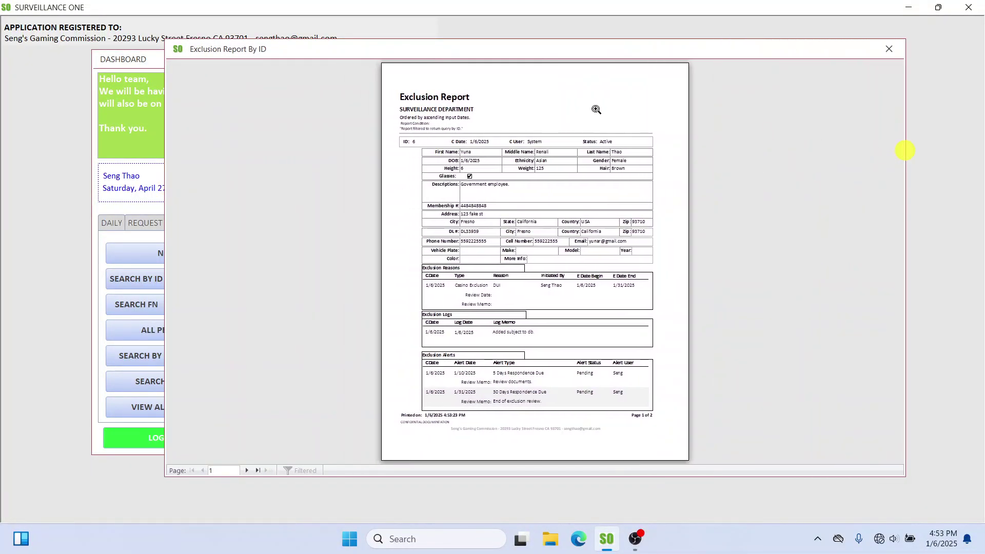
click(520, 92)
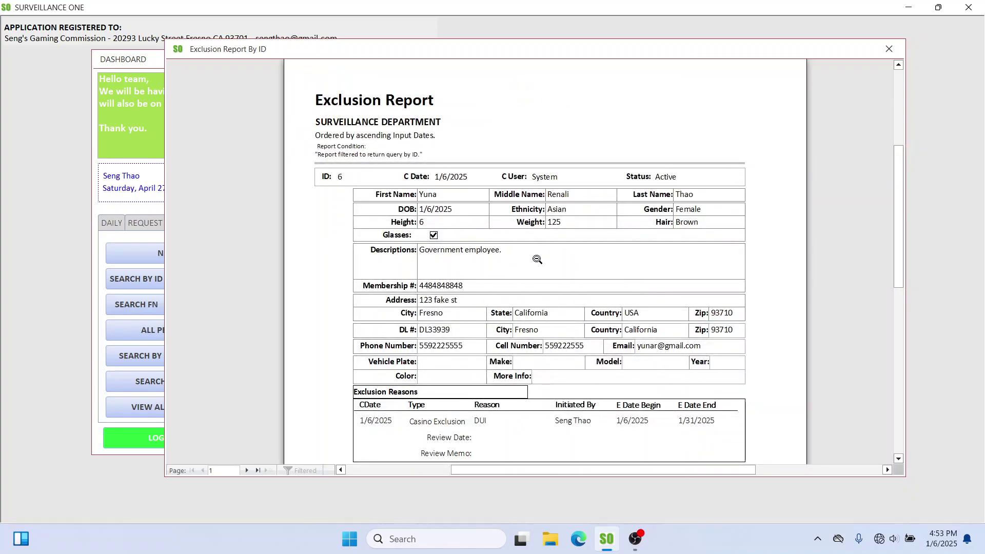
scroll(484, 224, down, 8)
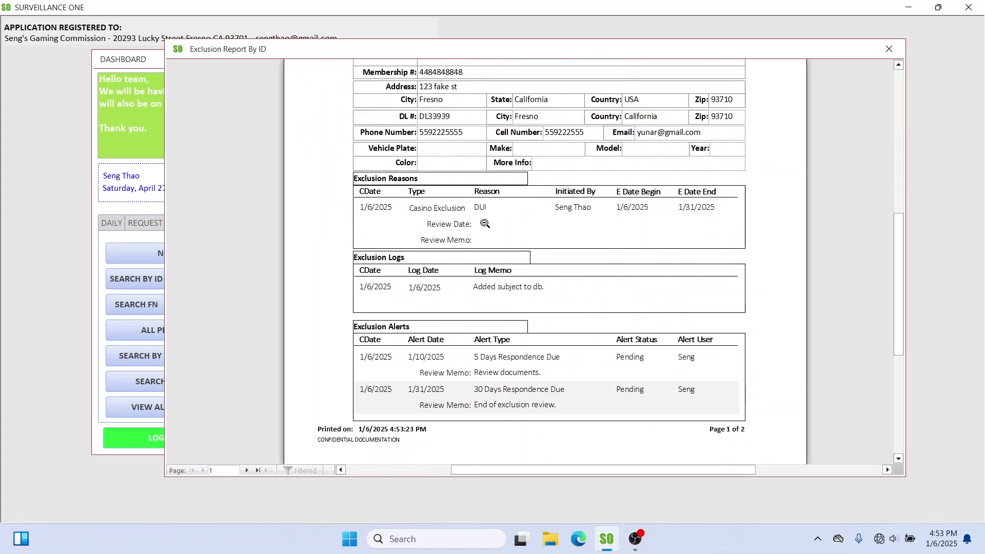
scroll(485, 223, down, 6)
scroll(479, 279, up, 5)
click(426, 275)
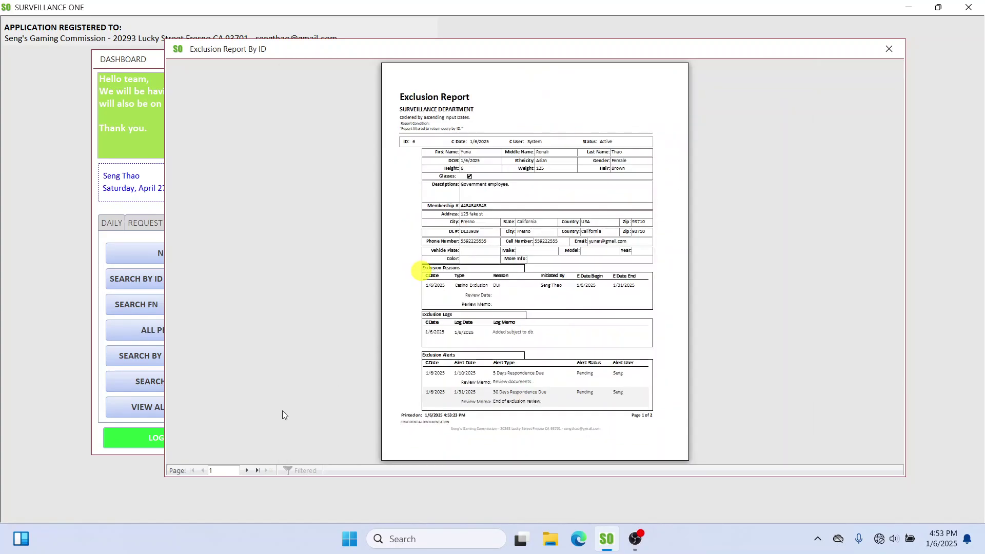
Step: View page 2, return to page 1's Exclusion Logs, then close the report
click(254, 473)
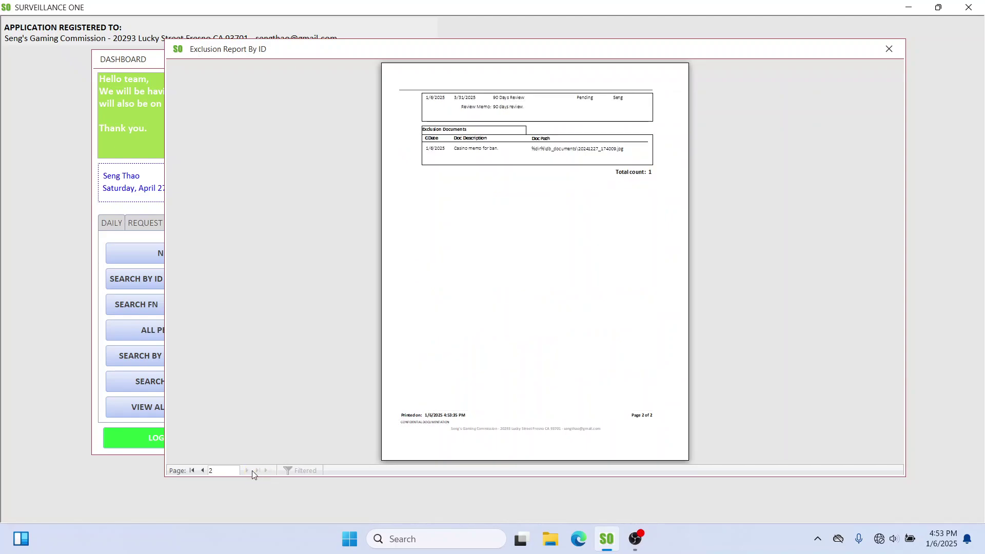
click(500, 119)
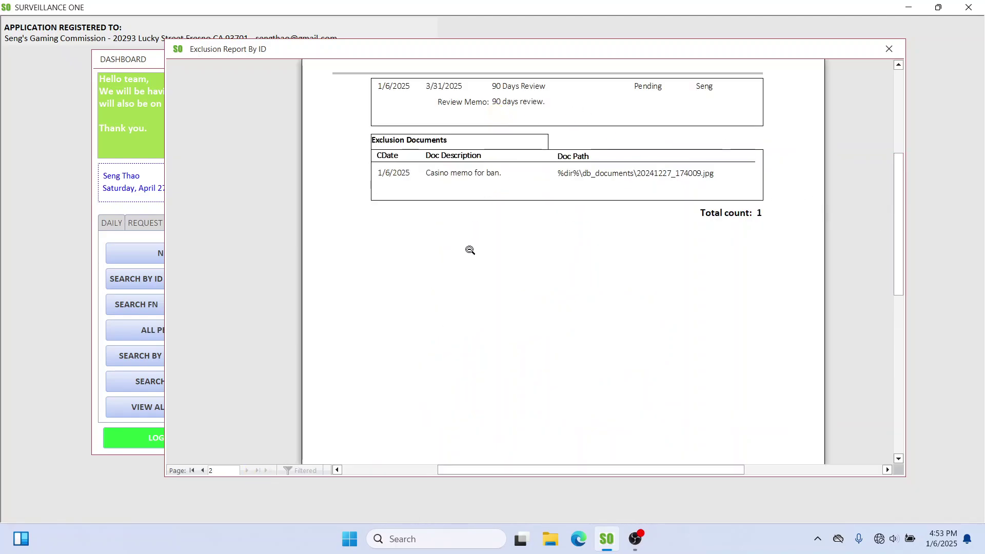
click(201, 472)
scroll(584, 287, down, 5)
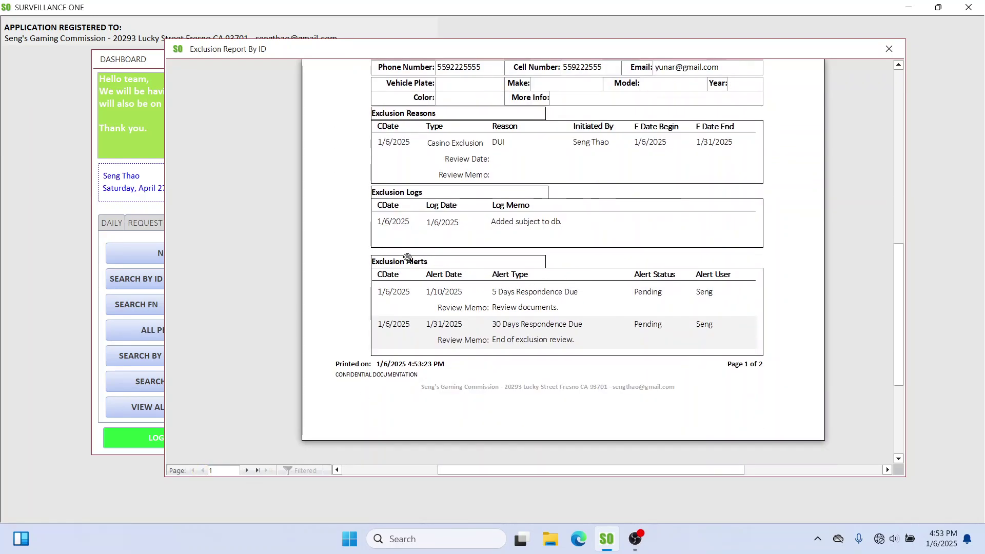
click(524, 315)
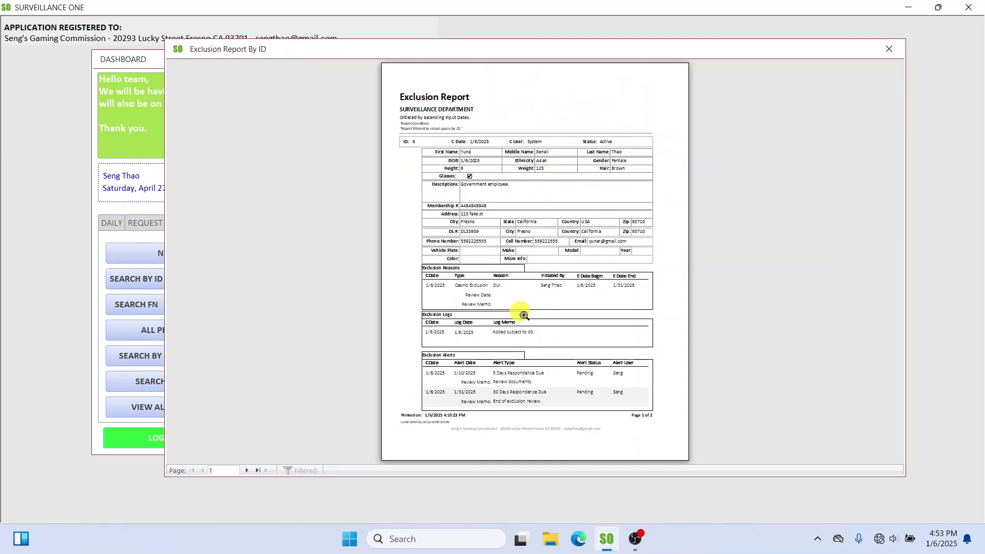
click(509, 338)
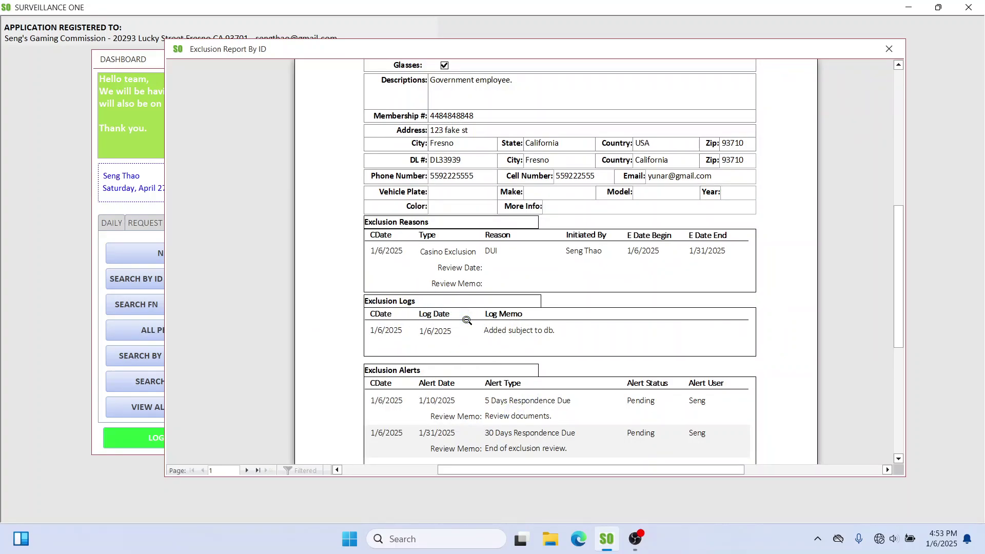
click(890, 51)
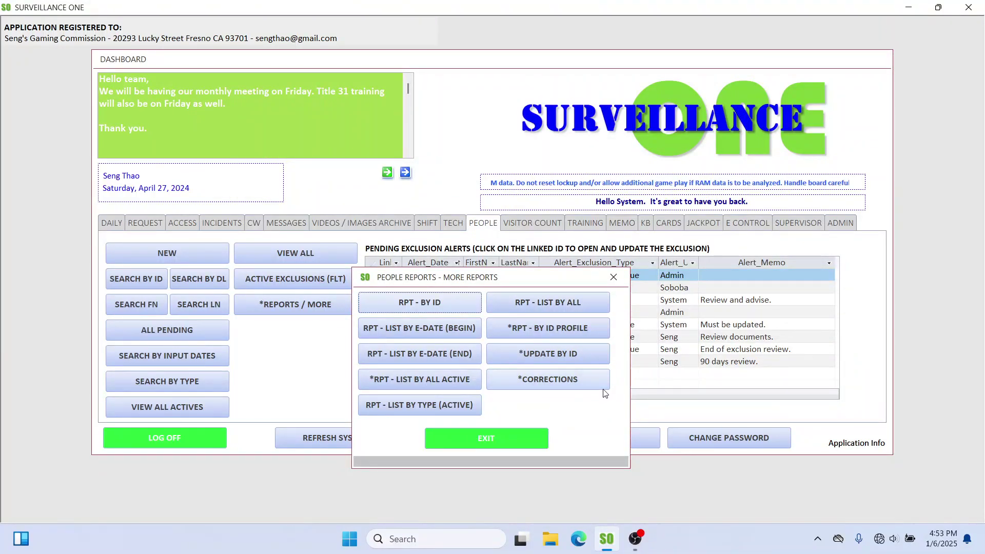
Step: Generate the Exclusion Report By ID Profile for ID 6
drag(551, 277, 279, 288)
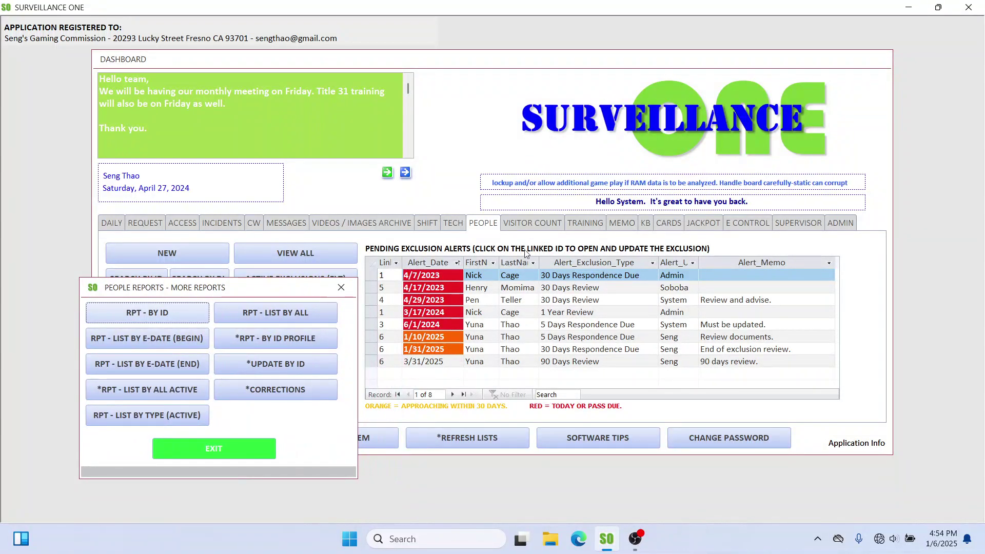
click(279, 345)
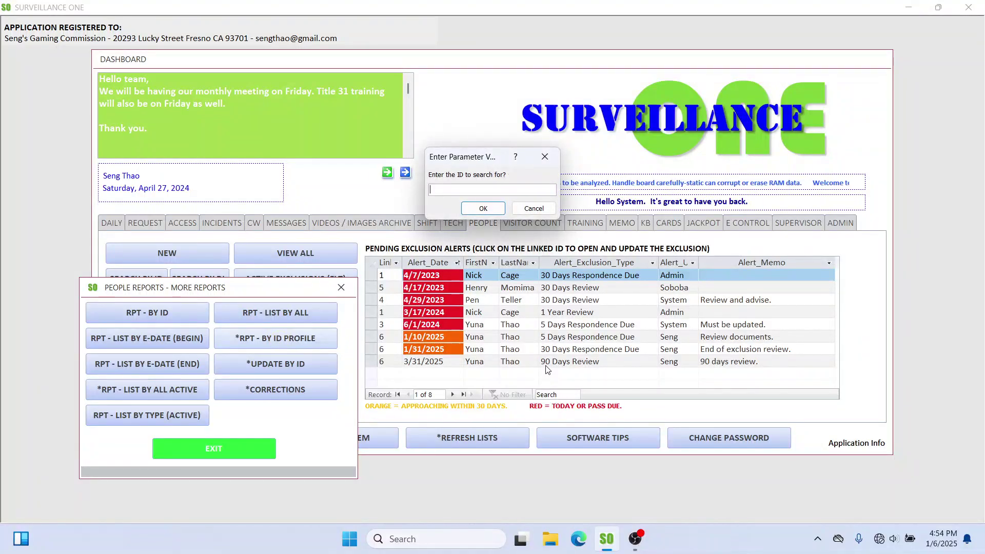
text(6)
key(Return)
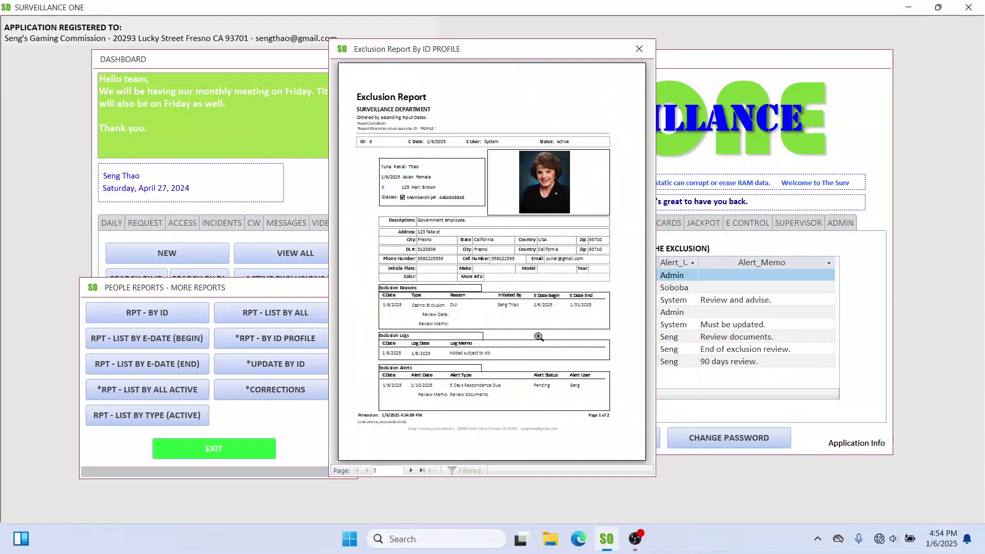
Step: Enlarge the profile report window and zoom in to read page 1 with the photo
drag(330, 121, 116, 152)
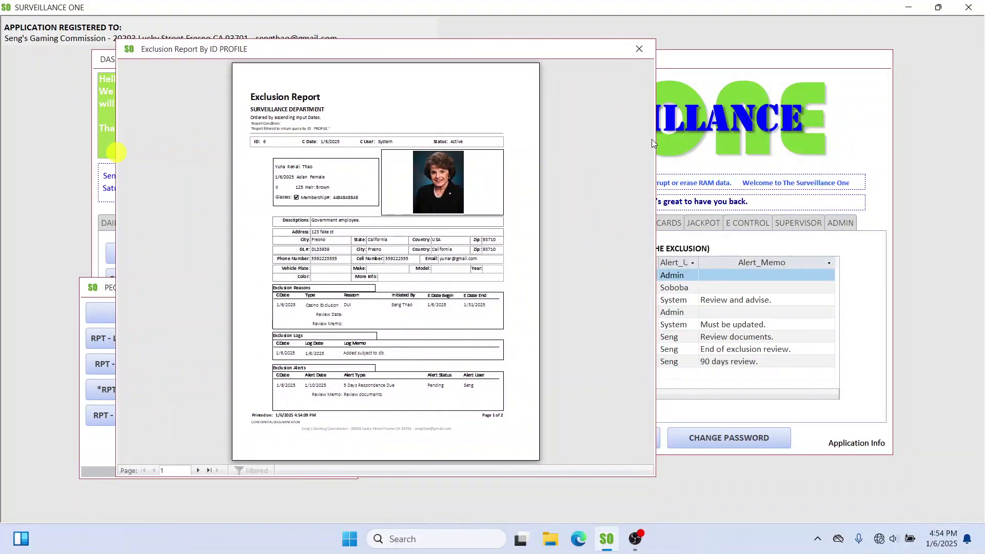
drag(654, 138, 930, 108)
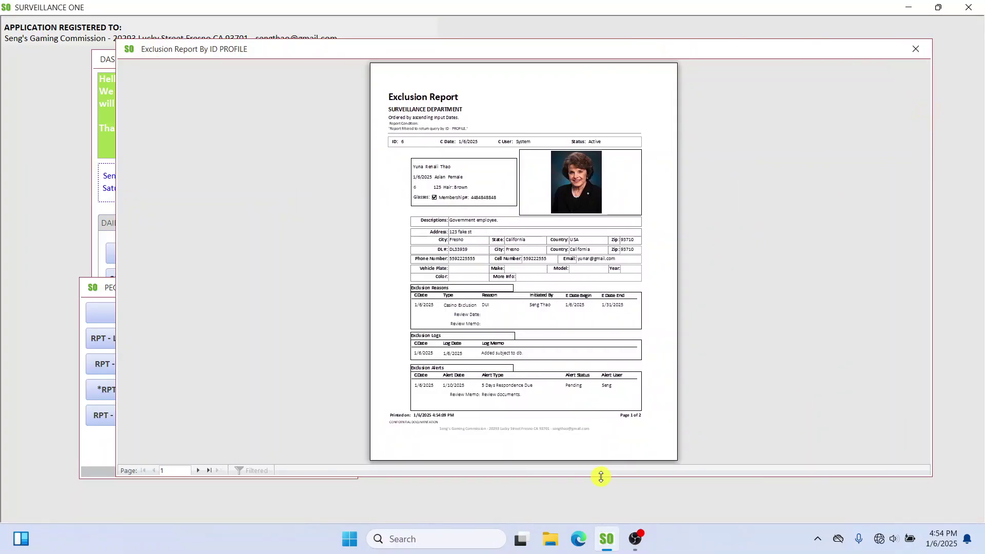
drag(601, 477, 601, 512)
click(510, 176)
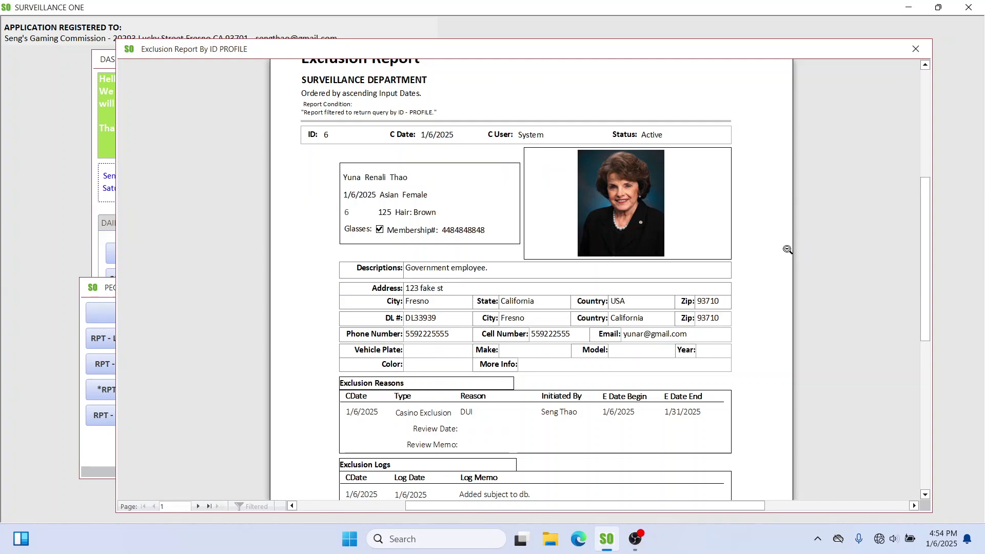
scroll(787, 250, up, 1)
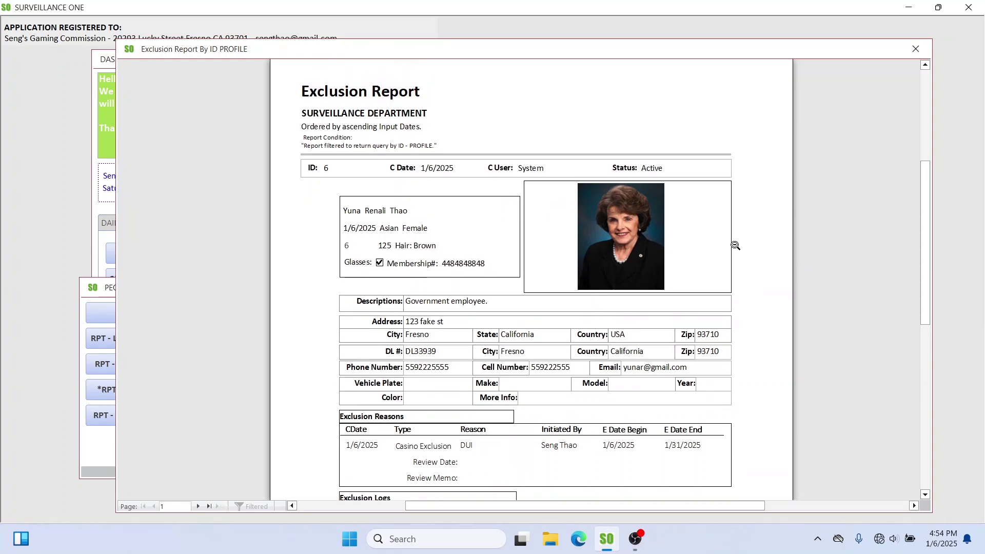
scroll(735, 246, down, 6)
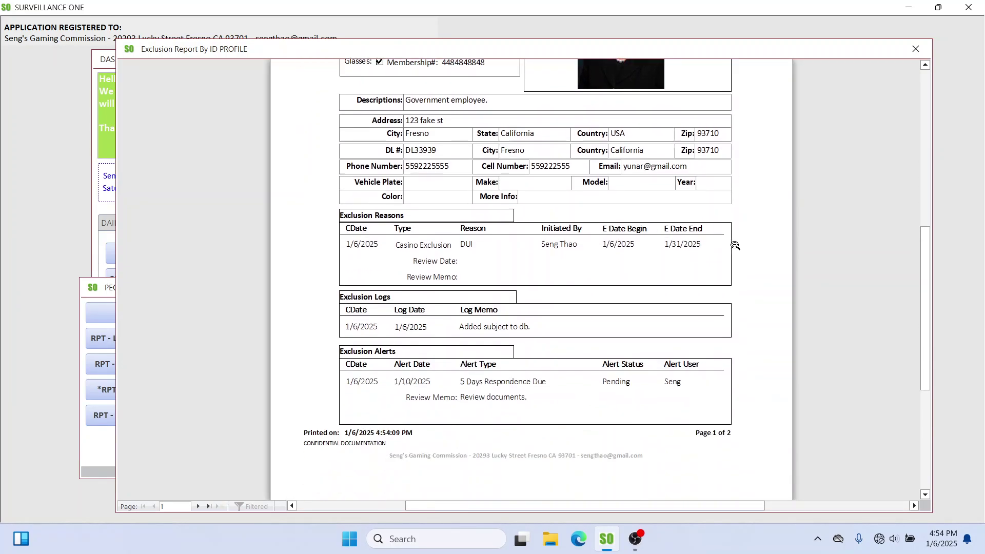
scroll(735, 246, down, 3)
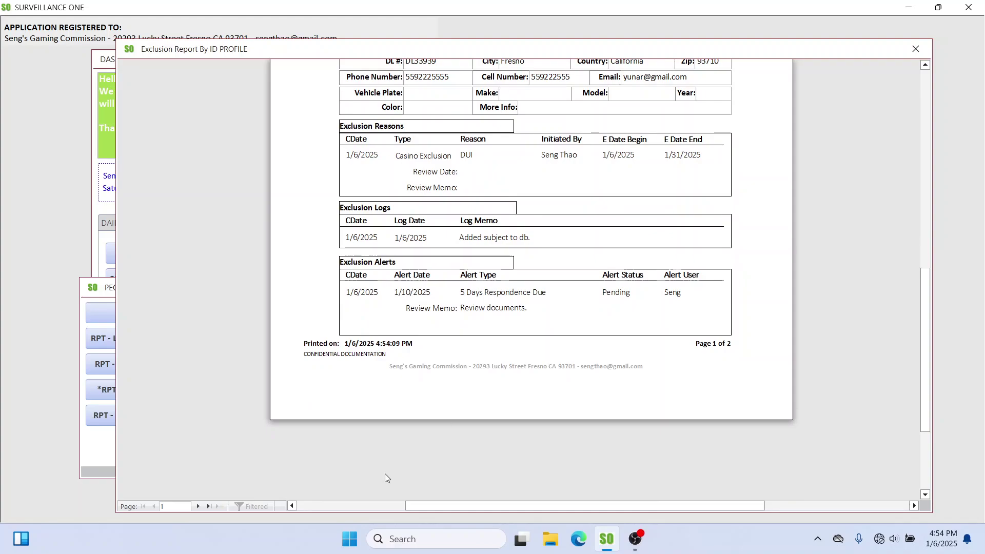
Step: View page 2, go back to page 1, then close the profile report
click(198, 507)
scroll(579, 325, up, 11)
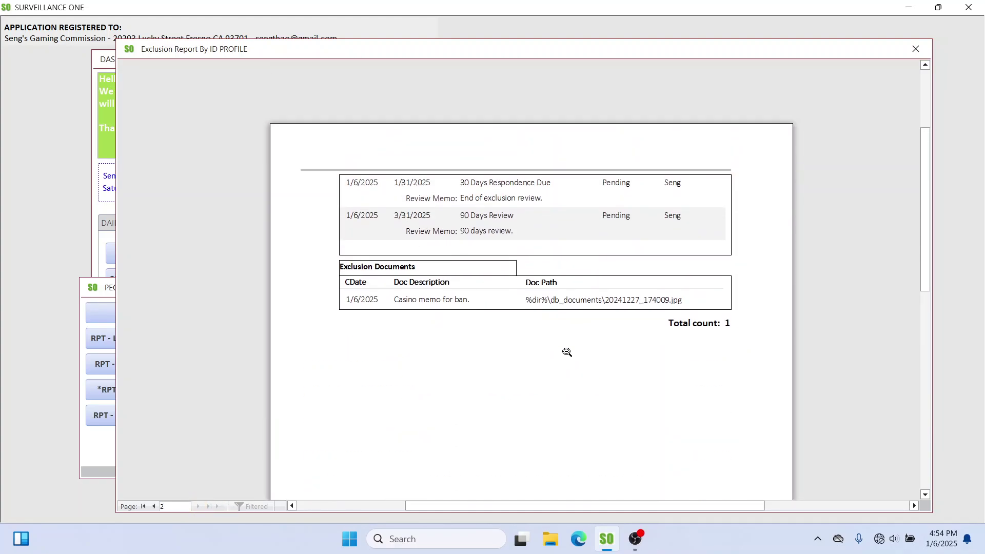
click(144, 506)
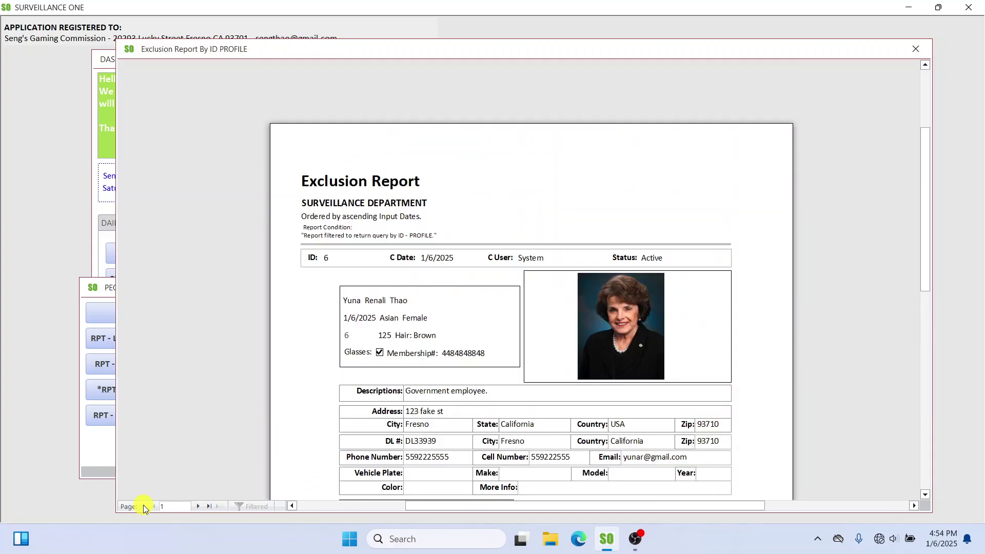
scroll(679, 231, down, 5)
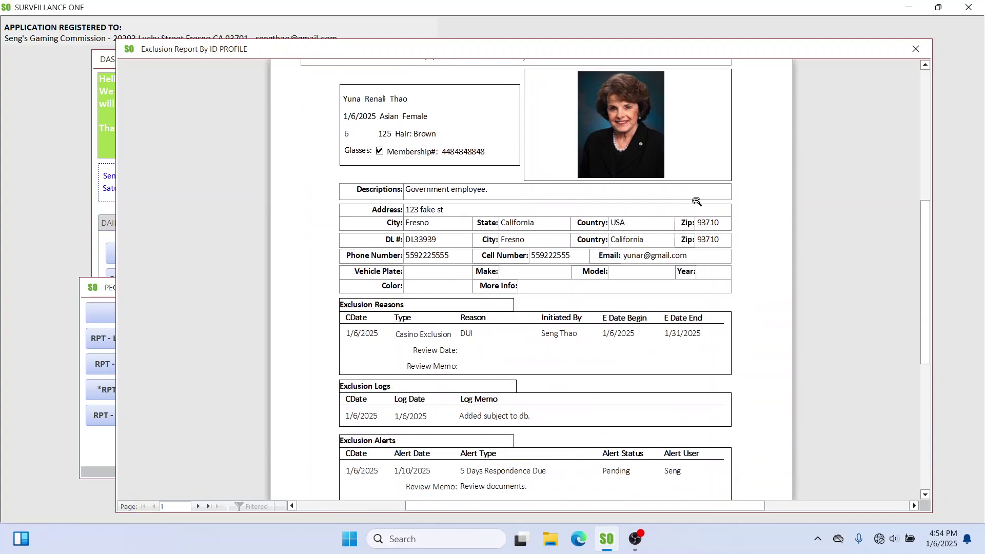
click(916, 50)
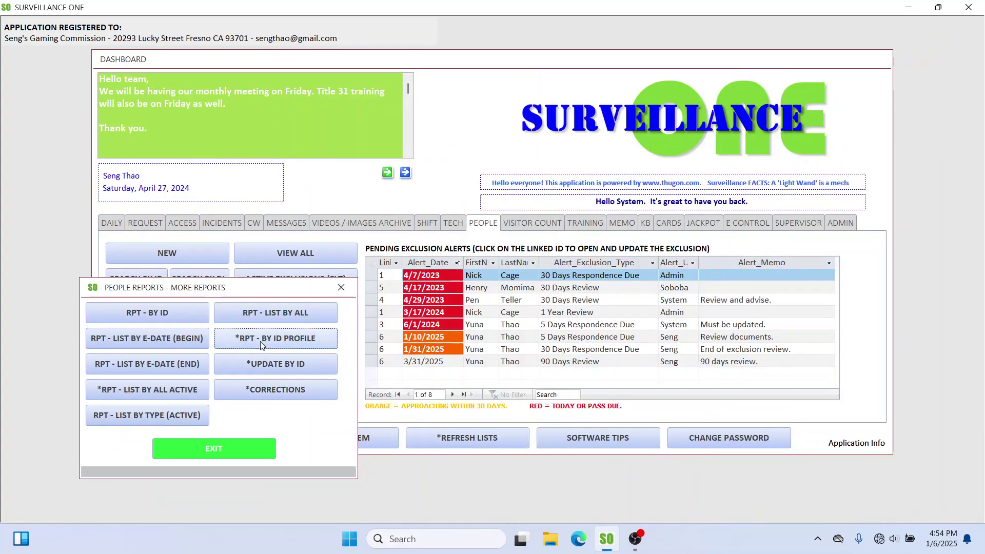
Step: Open the active/inactive by-type exclusion report, widen it, and zoom around the Casino Exclusion section
click(286, 313)
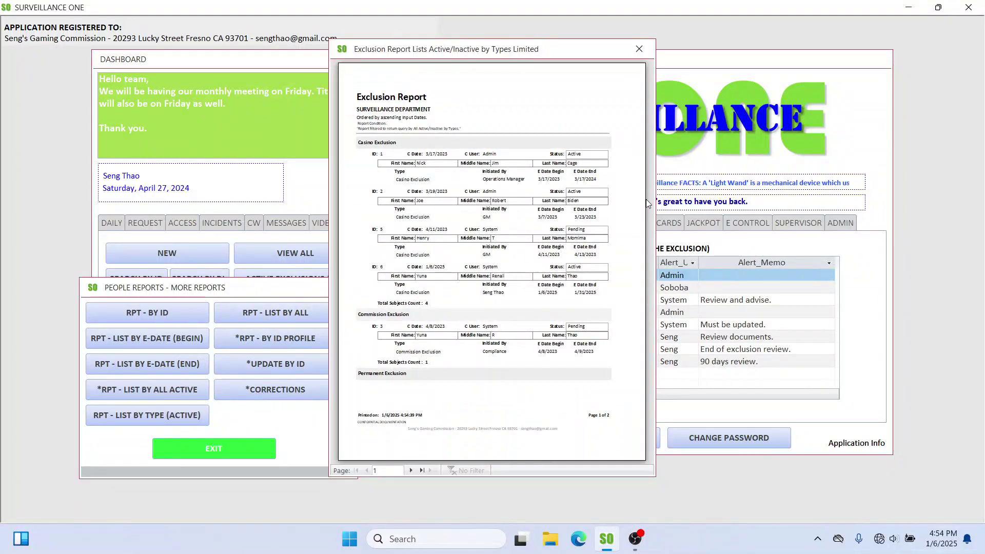
drag(654, 209, 893, 179)
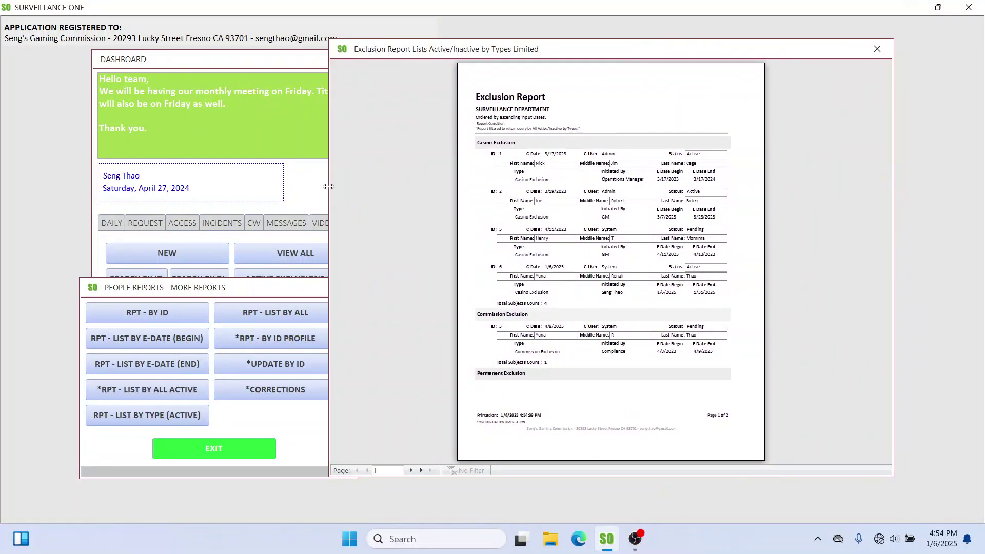
drag(328, 186, 186, 204)
click(538, 152)
click(544, 189)
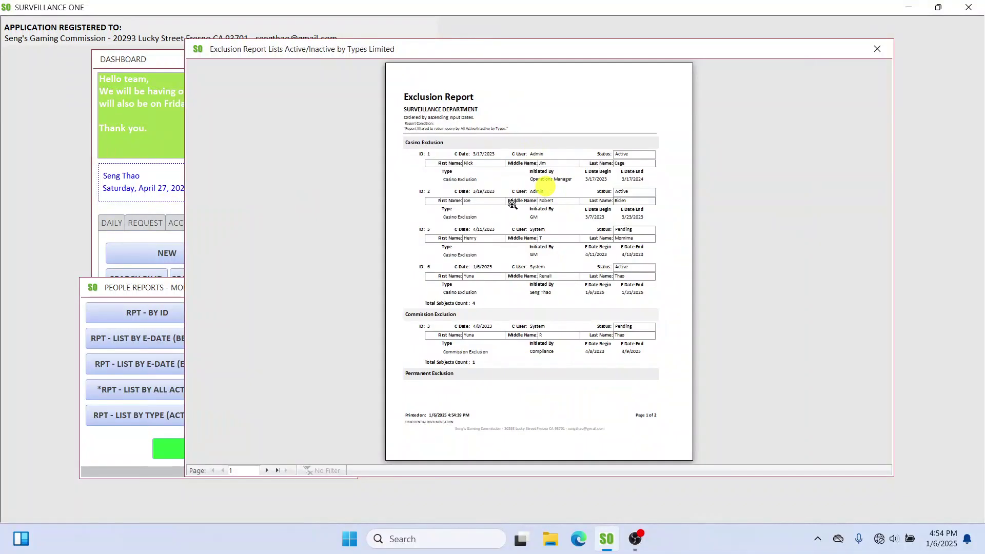
click(423, 162)
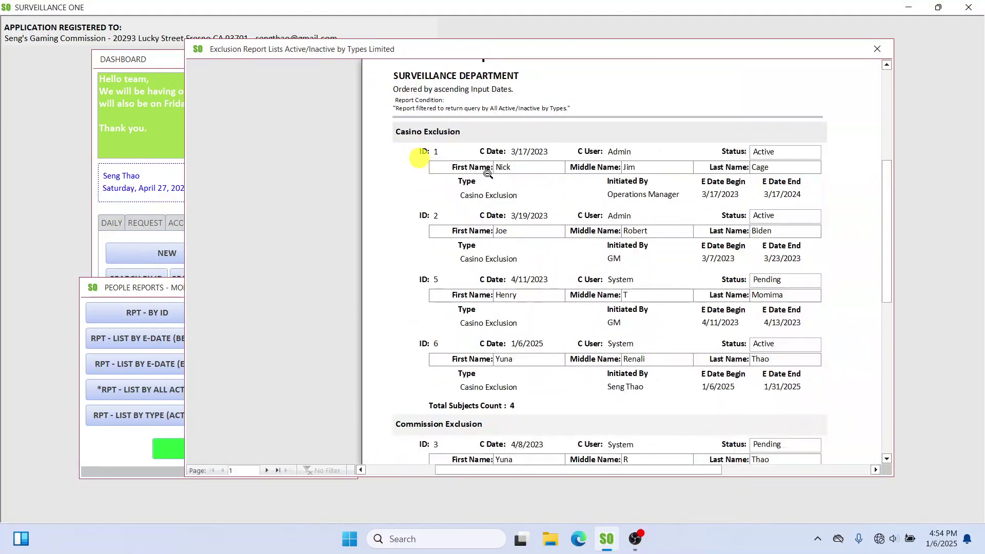
click(410, 132)
click(443, 143)
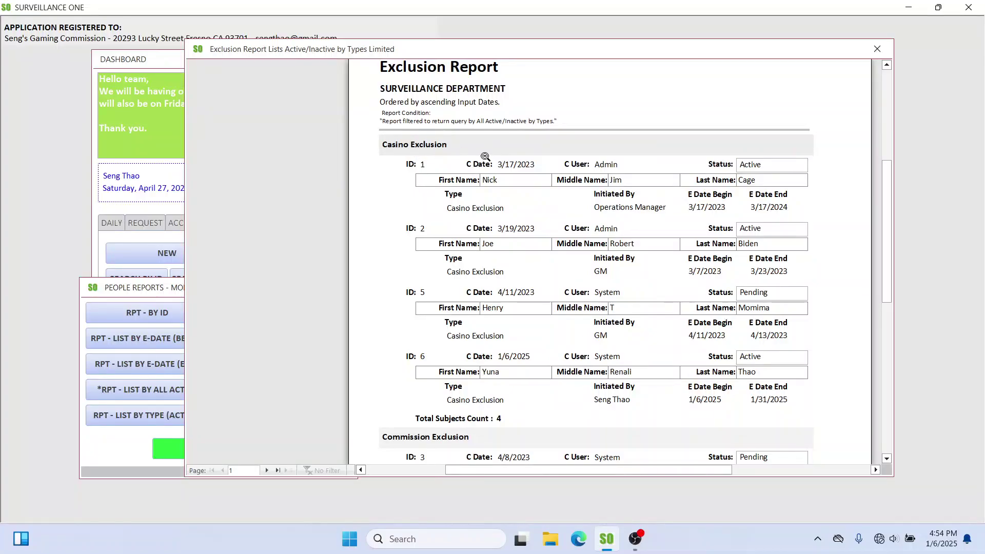
scroll(510, 251, down, 3)
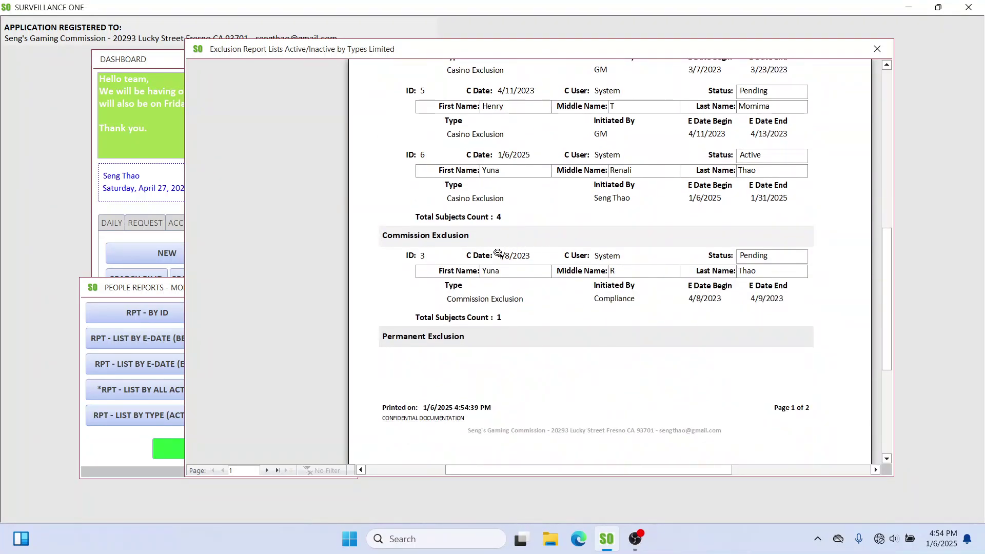
click(492, 304)
Step: Zoom into the report's last page, page 2, then close the report
click(267, 470)
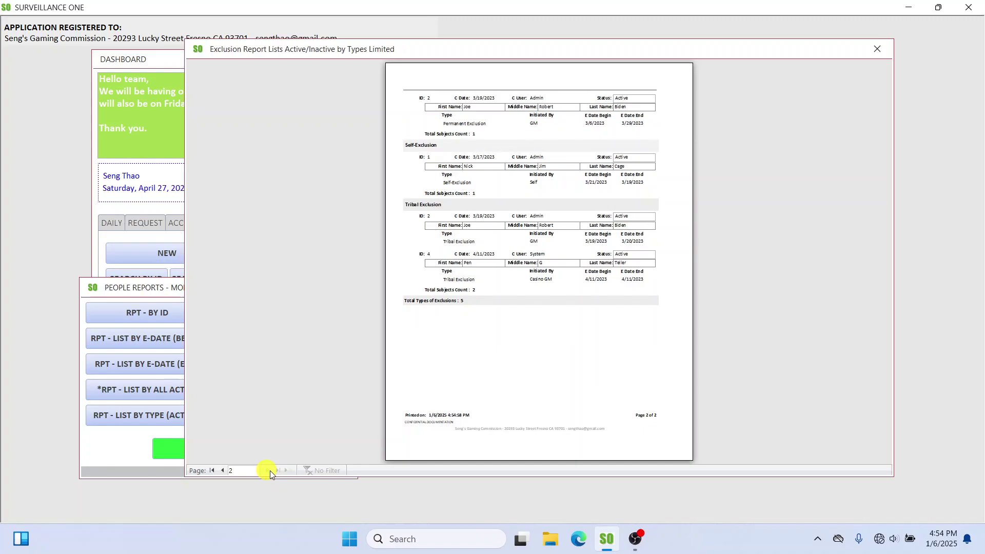
click(529, 144)
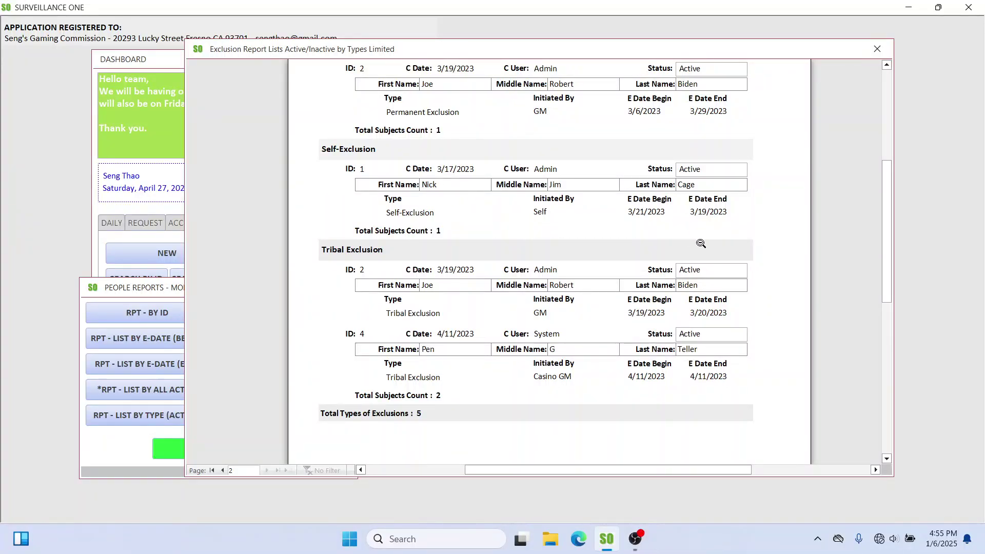
click(877, 49)
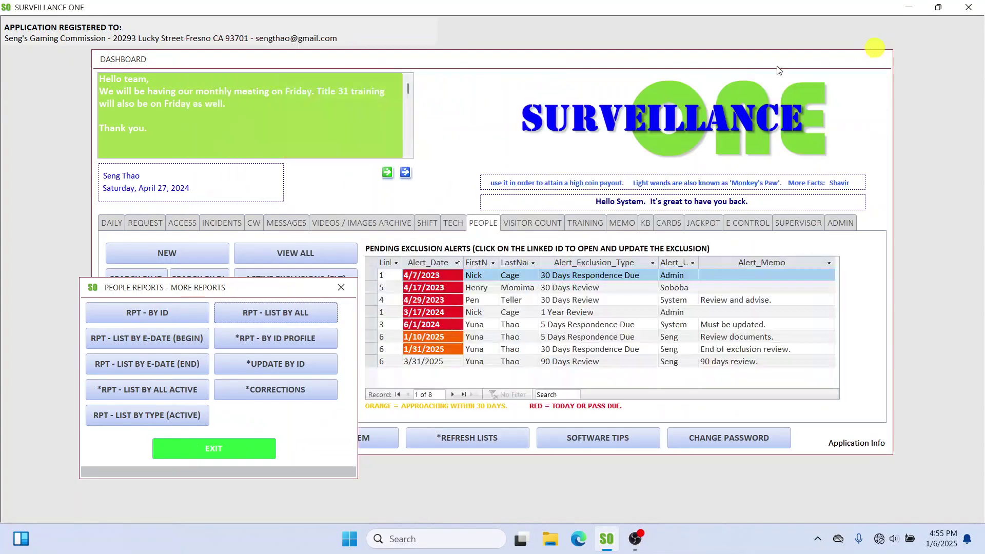
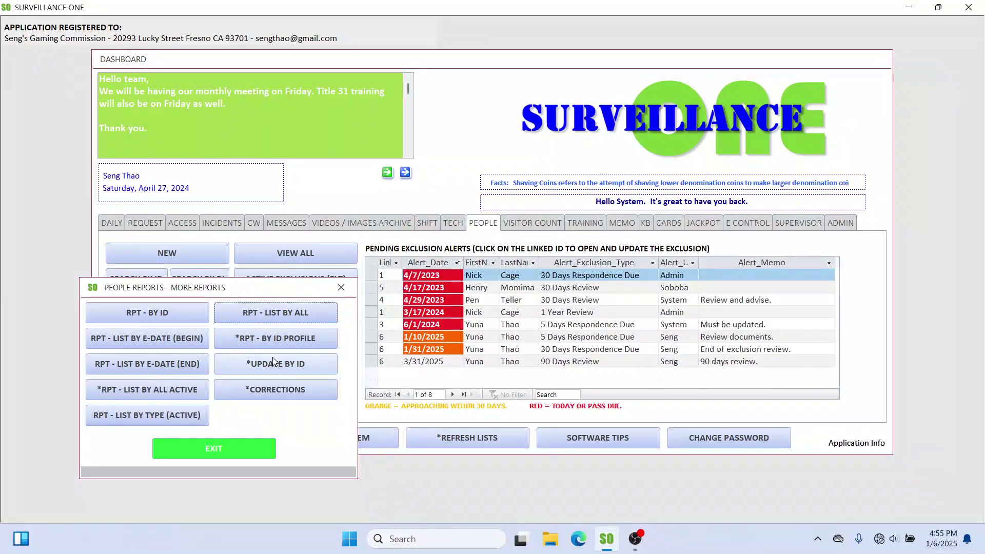
Step: Open the exclusion corrections form past the authorization warning and advance to exclusion record 3
click(270, 284)
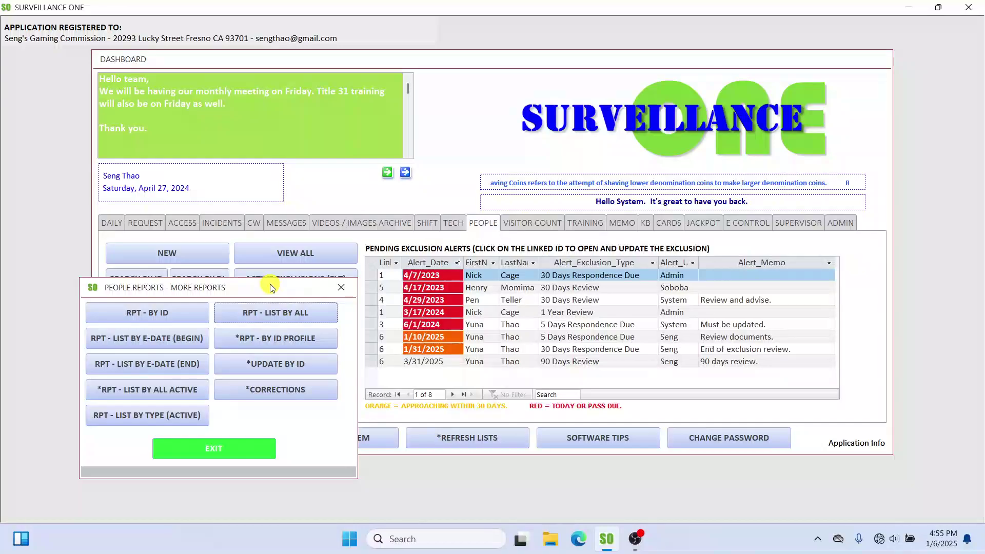
drag(270, 284, 269, 262)
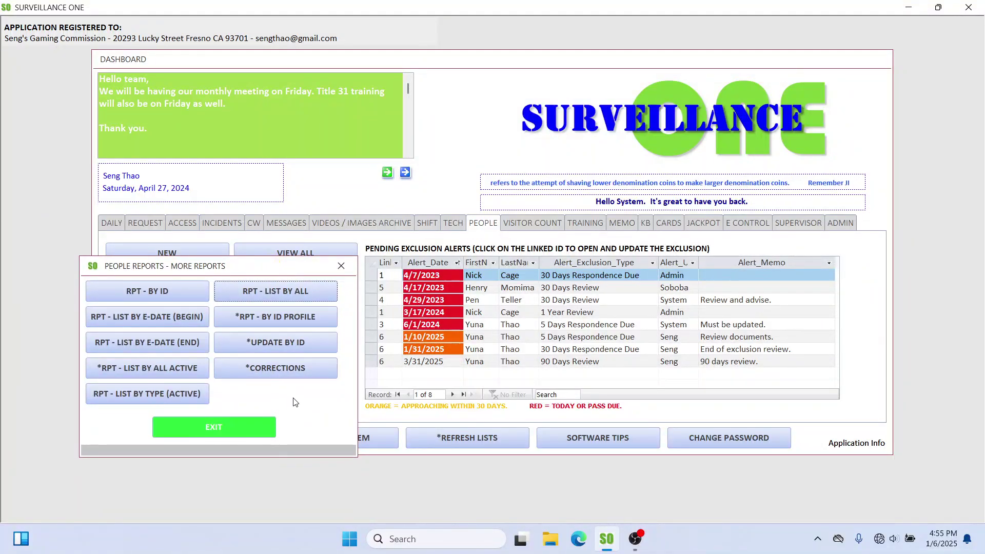
click(288, 368)
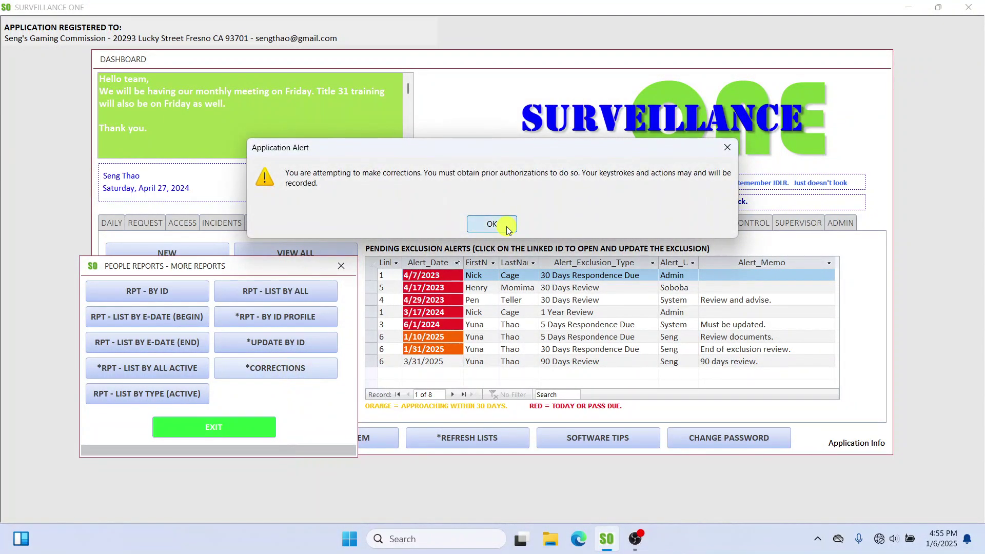
click(492, 224)
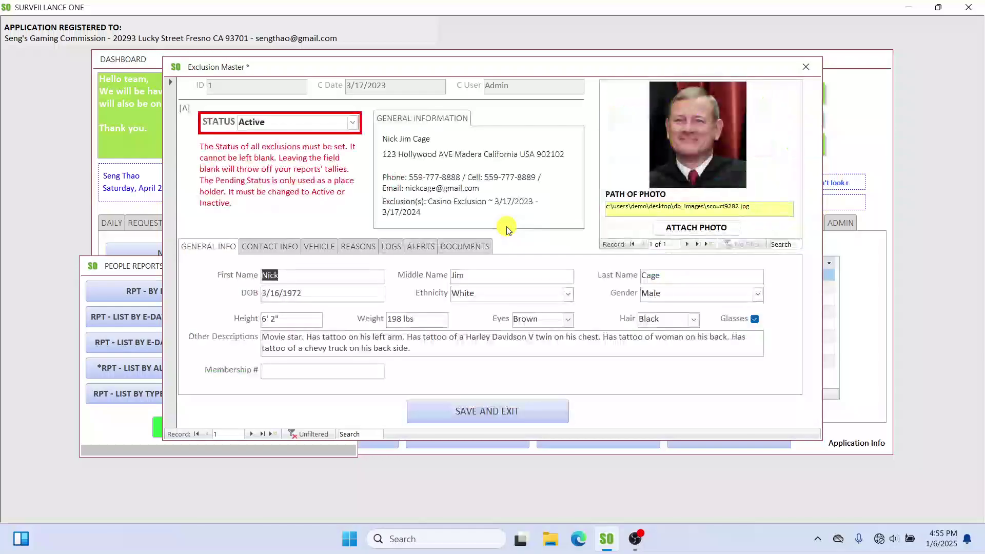
click(251, 434)
click(252, 434)
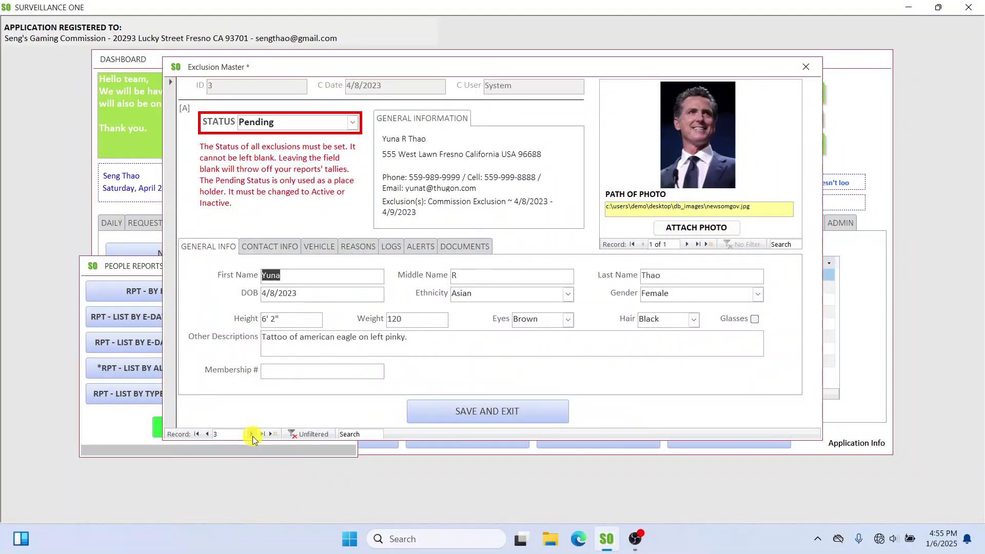
Step: Review record 3's documents, alerts, logs, reasons and vehicle details, then close the form and people reports window
click(465, 246)
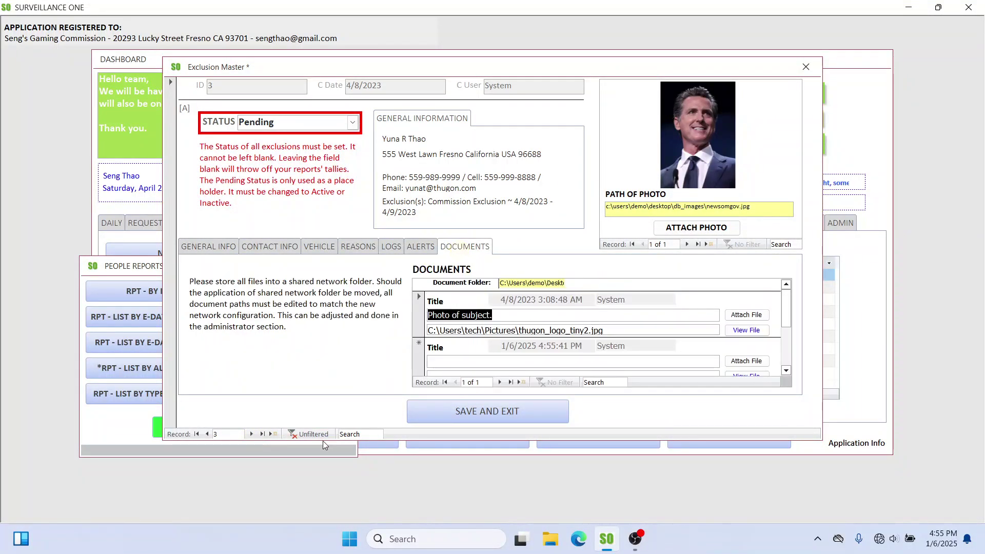
click(420, 250)
click(392, 249)
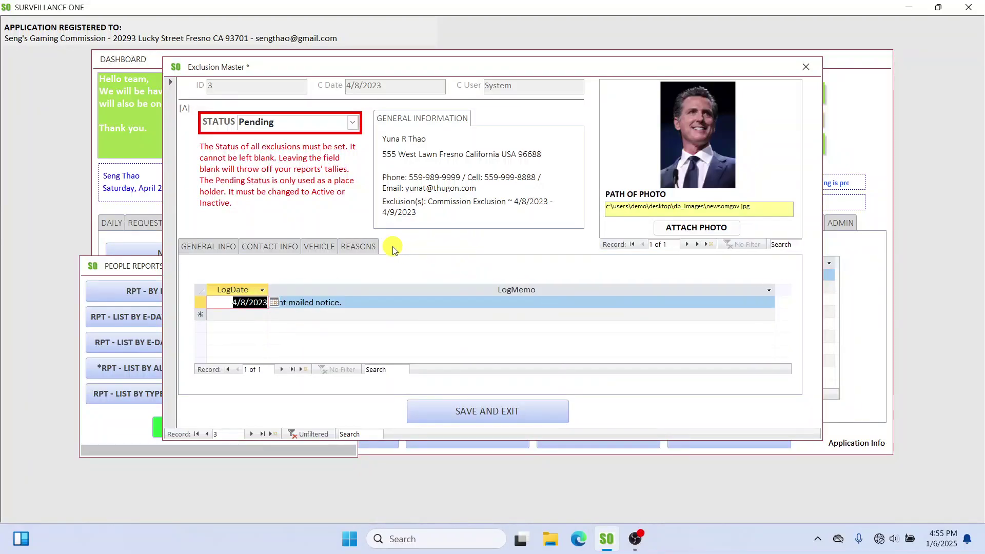
click(357, 247)
click(325, 250)
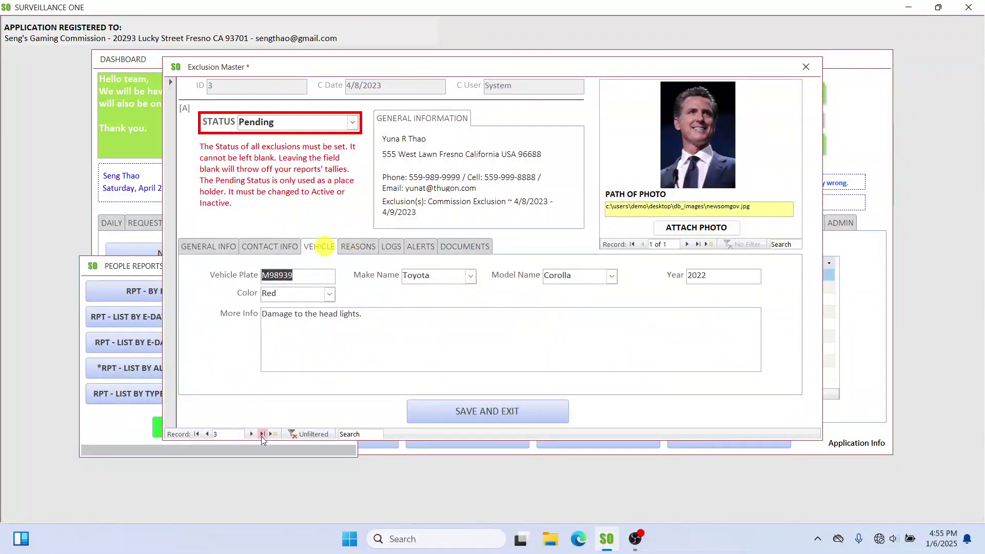
click(804, 67)
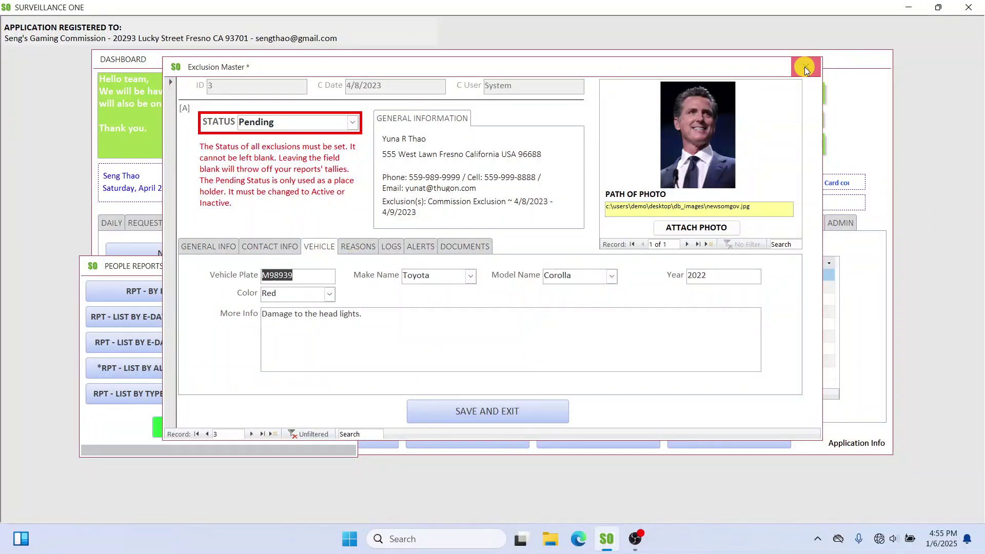
click(342, 272)
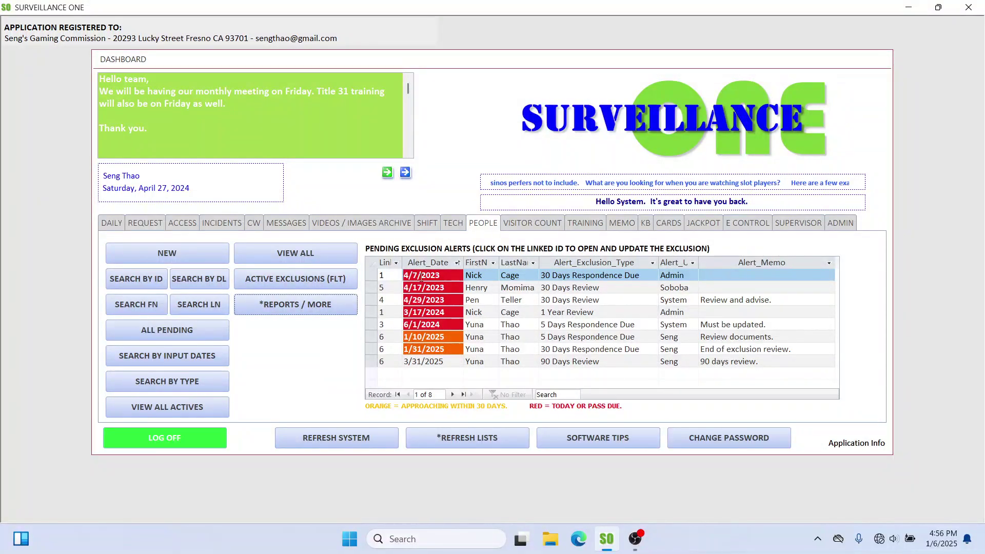
Step: Step through the pending alerts (first entry, 4/17/2023, 4/29/2023) and open the restricted active exclusions view
click(490, 275)
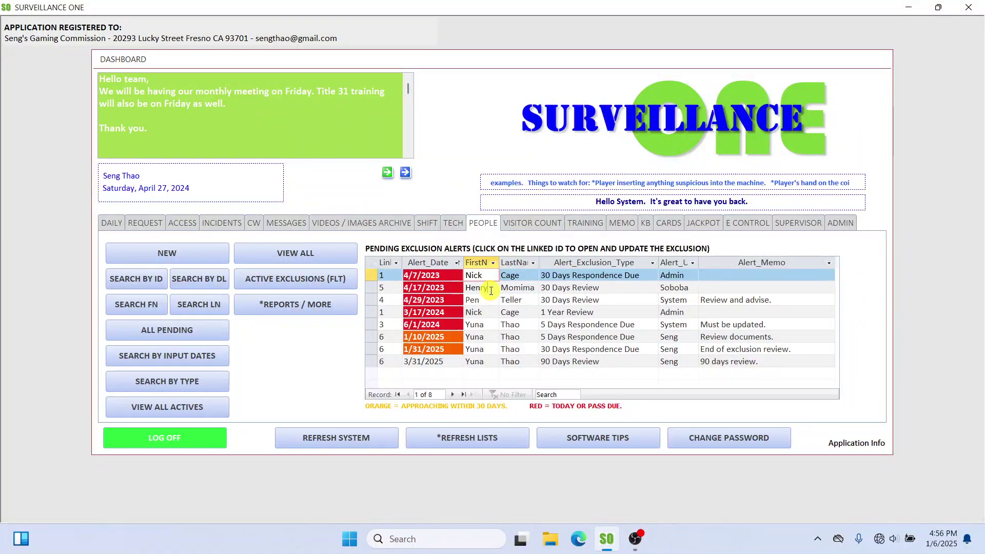
click(491, 290)
click(480, 300)
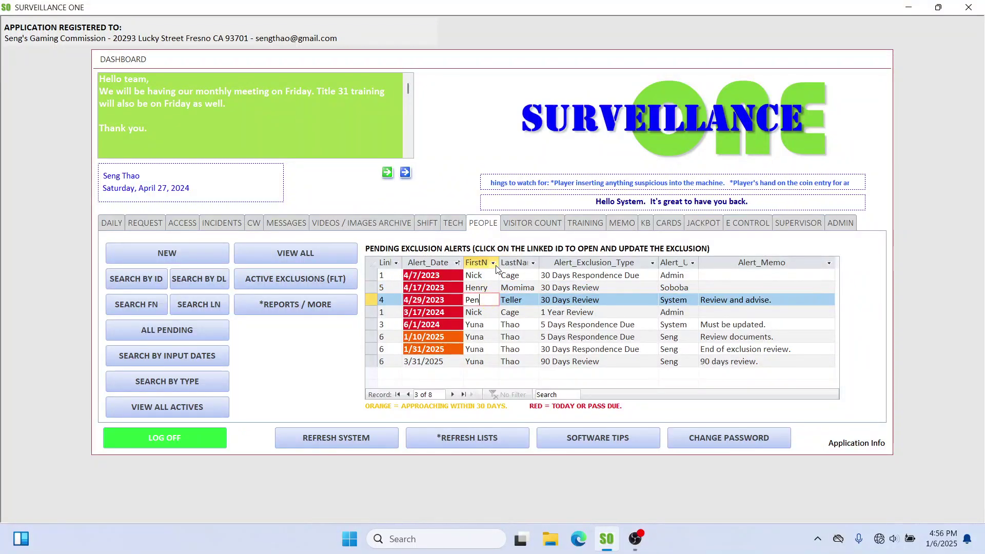
click(289, 280)
Step: View the exclusion's attached documents and open the second document file
click(464, 247)
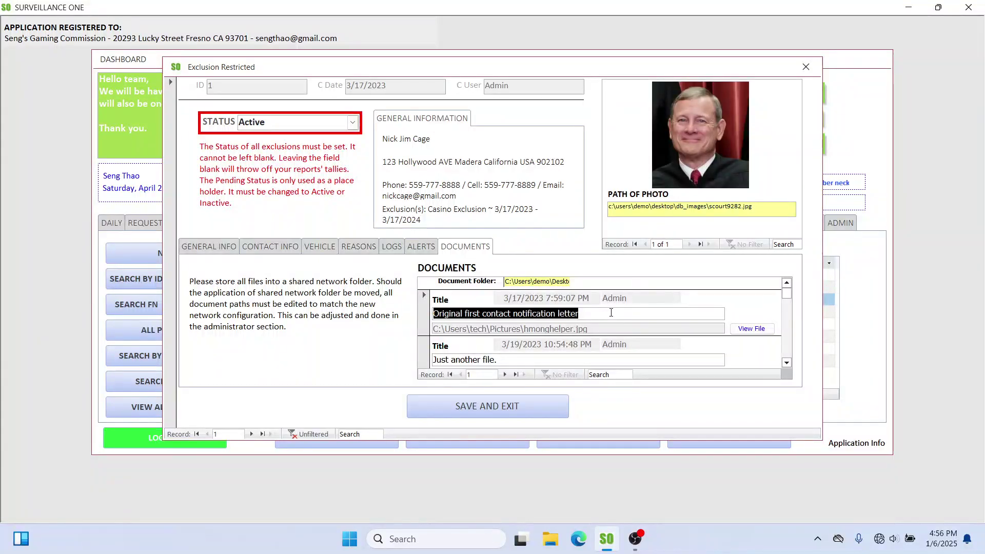
click(611, 313)
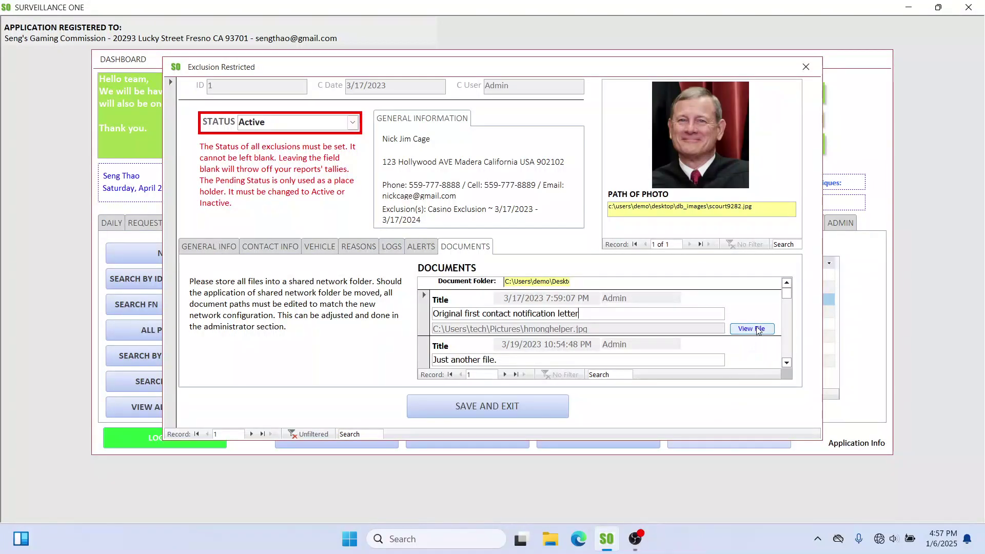
scroll(744, 338, down, 1)
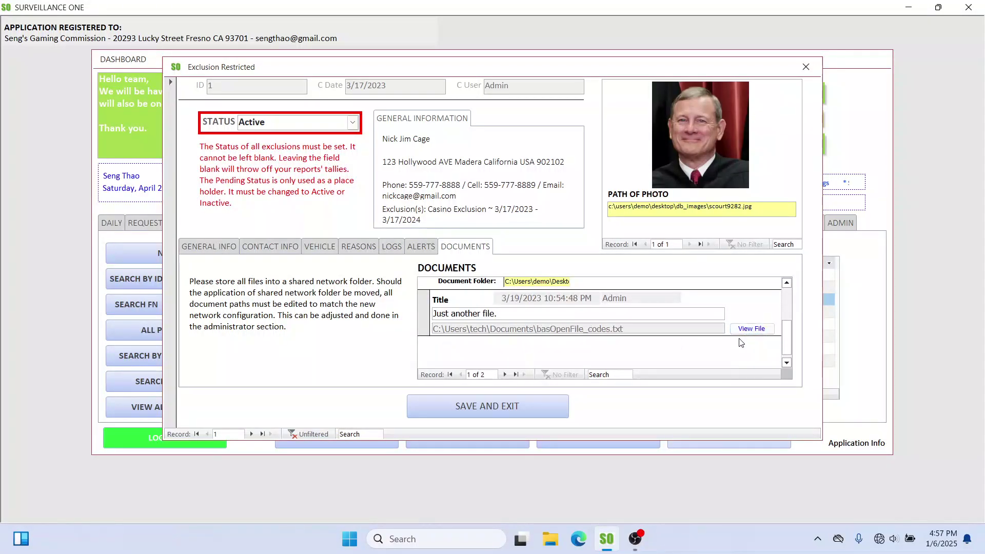
click(748, 329)
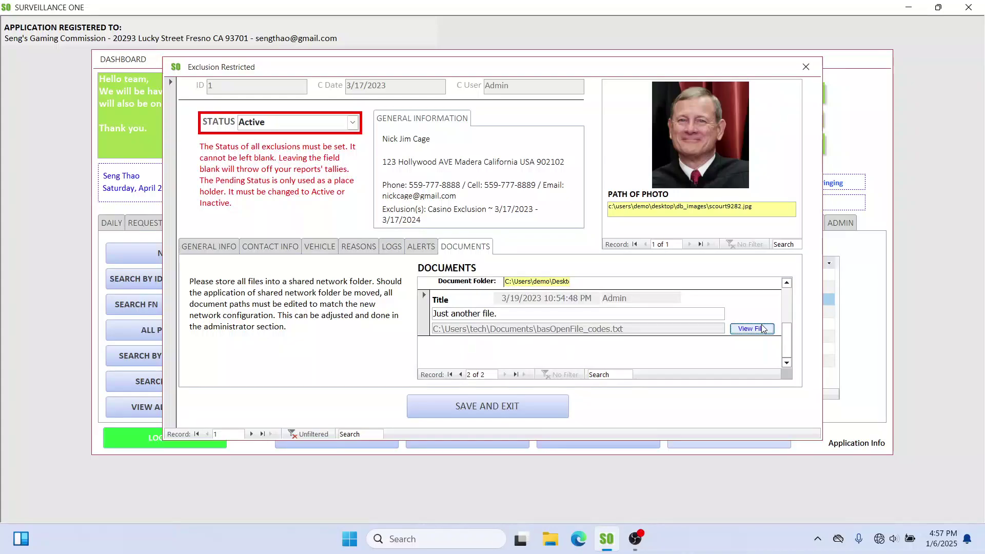
Step: Check the exclusion's general info, contact and vehicle details, then close the restricted form
click(211, 248)
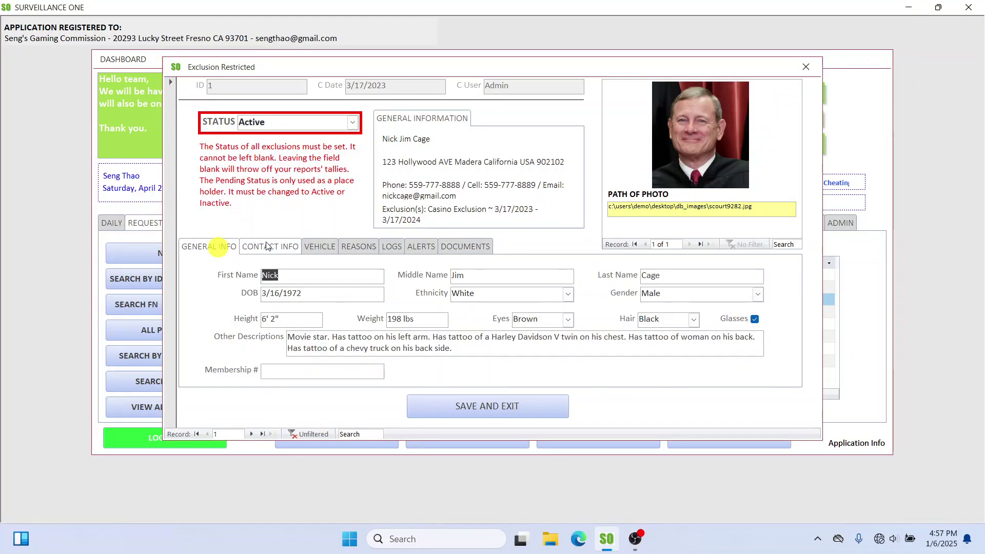
click(271, 247)
click(325, 248)
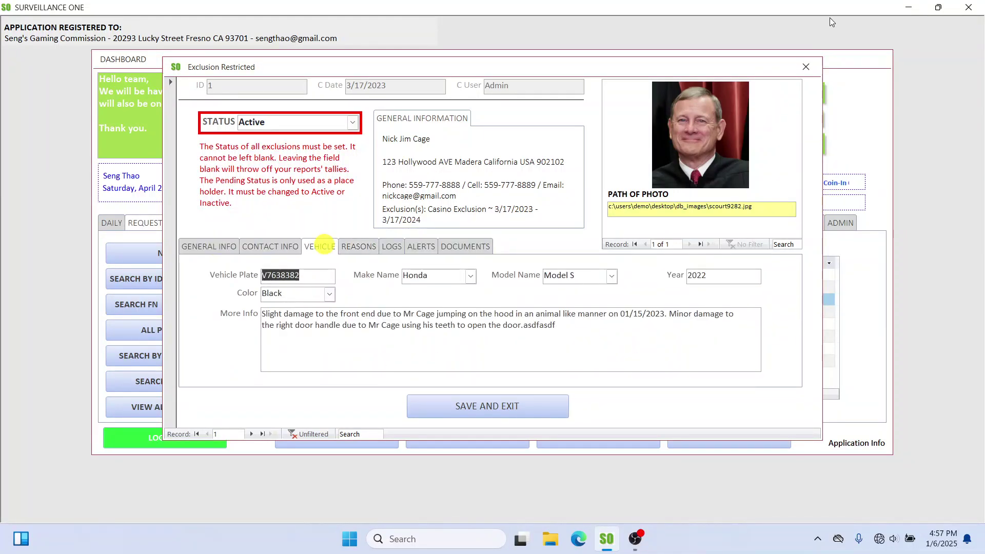
click(805, 69)
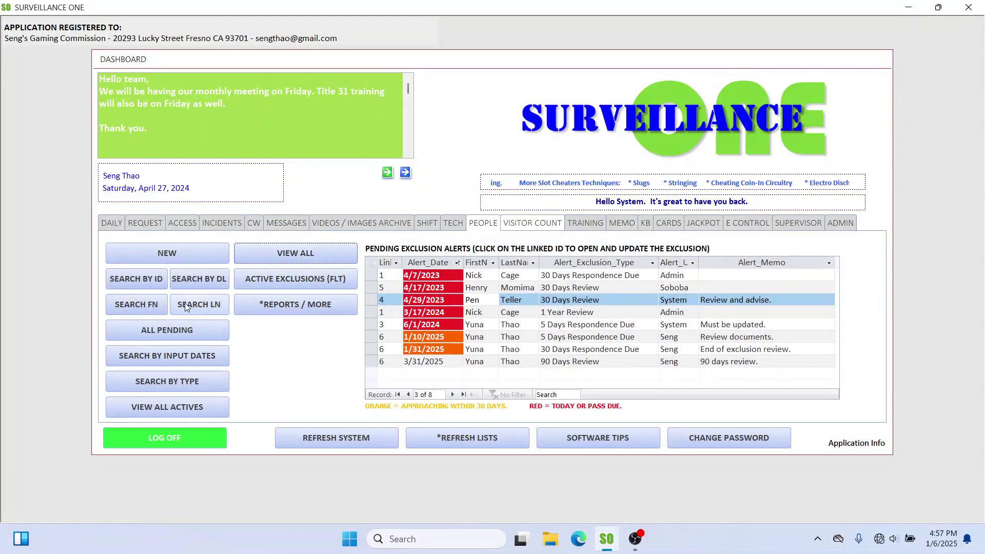
Step: Open the pending exclusion record, reposition its window to review it, then close it
click(173, 337)
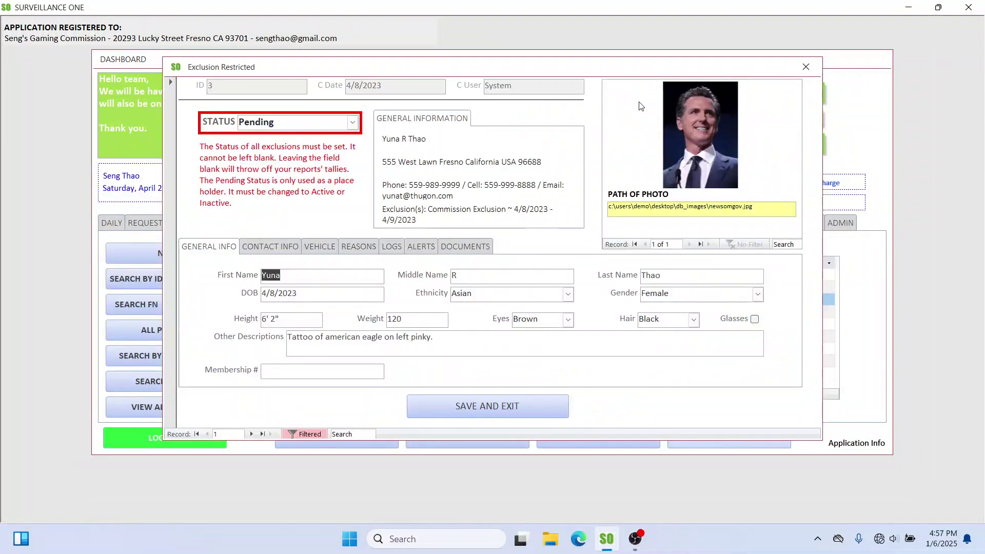
drag(627, 69, 649, 38)
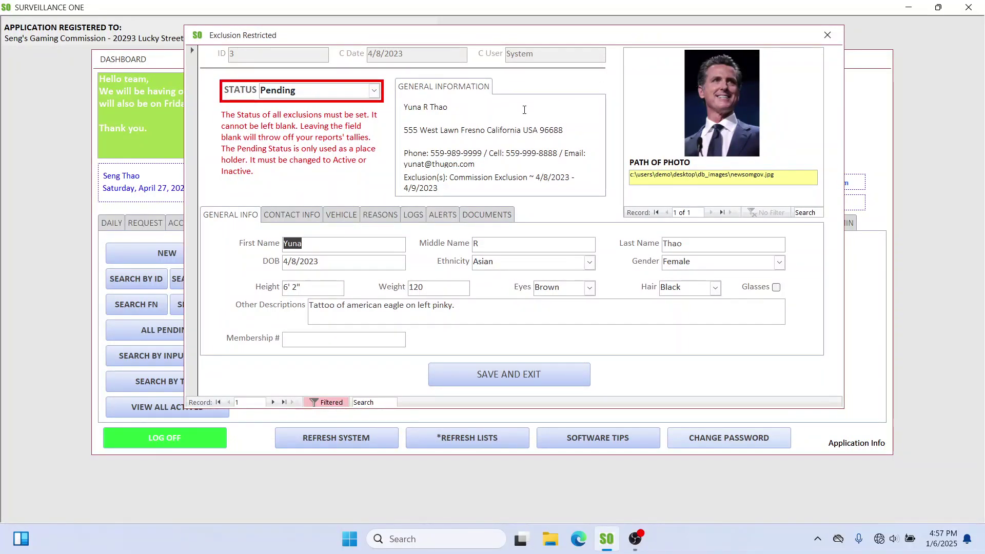
click(836, 34)
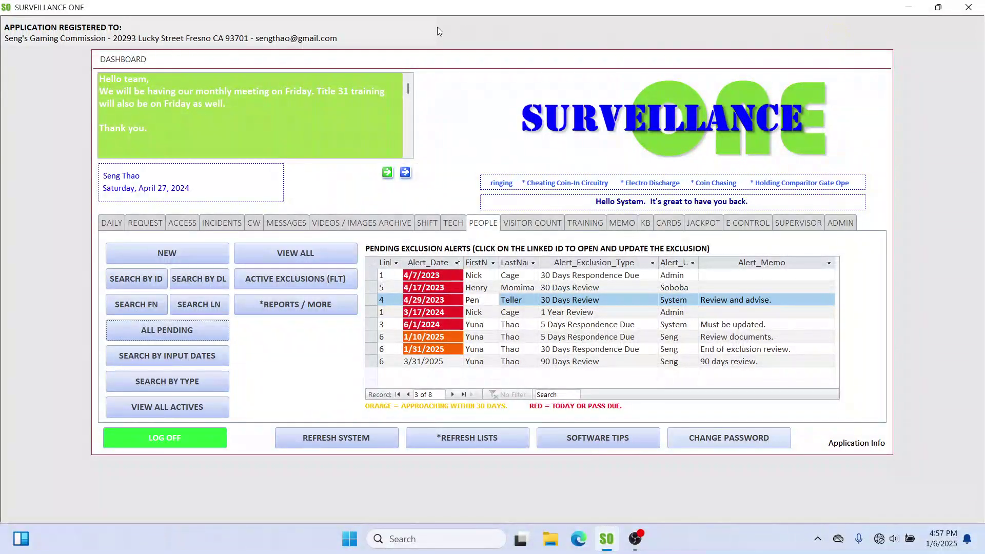
Step: Select the alerts' exclusion type and last name cells, then bring up Software Help Tips and Short Keys
drag(426, 62, 426, 69)
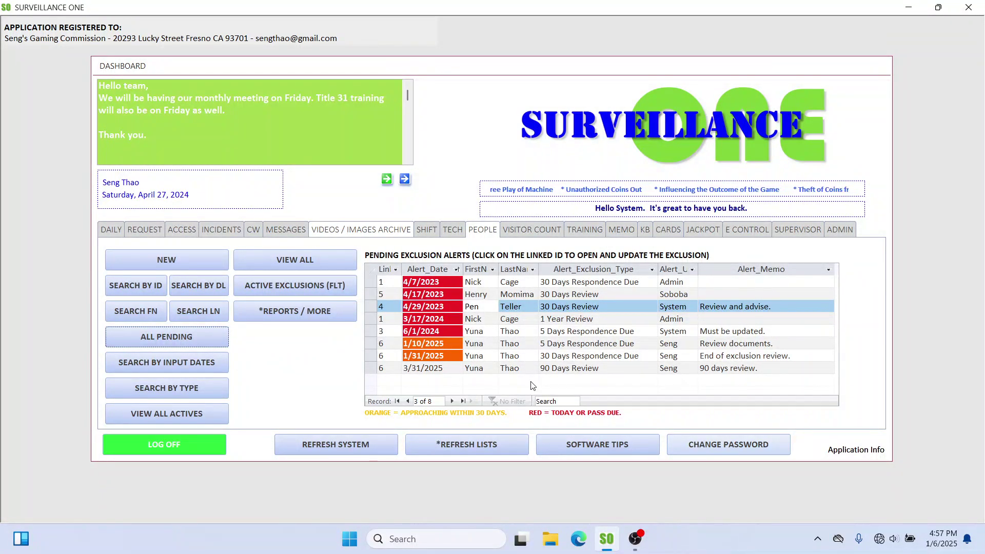
click(482, 230)
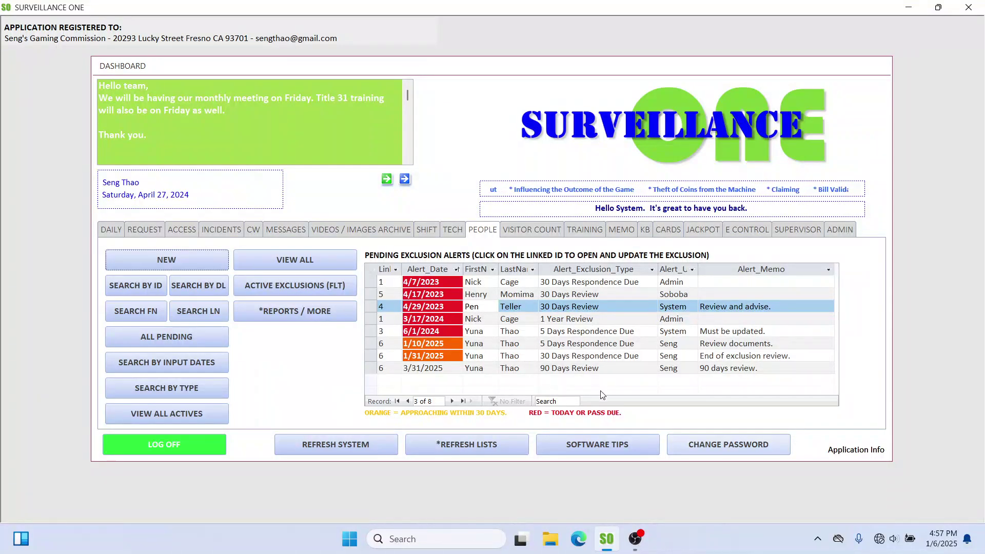
click(631, 368)
click(577, 282)
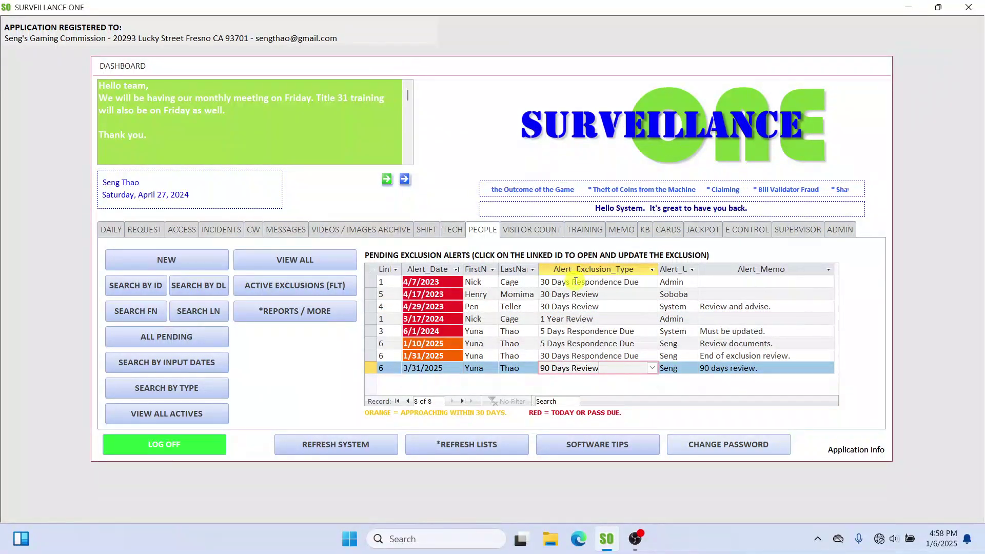
click(527, 281)
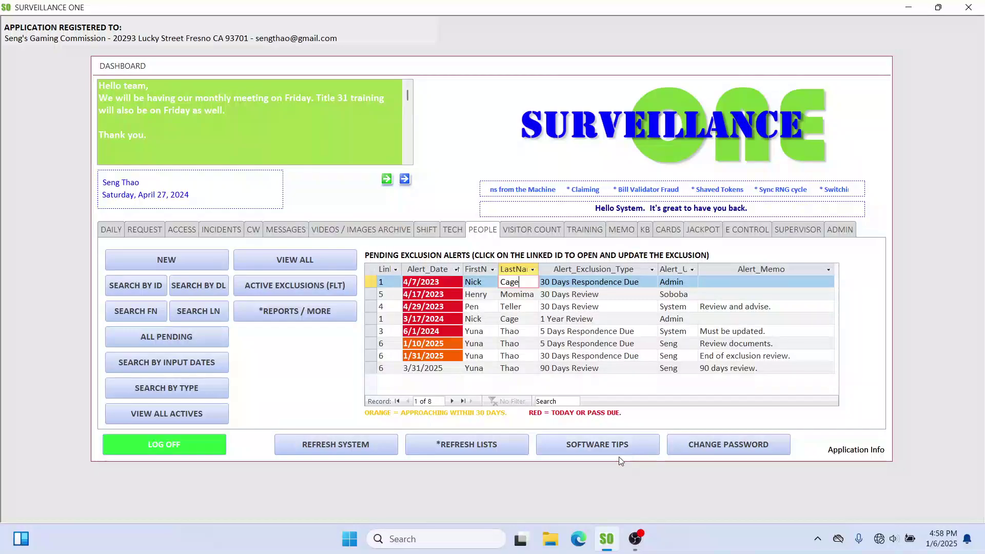
click(601, 447)
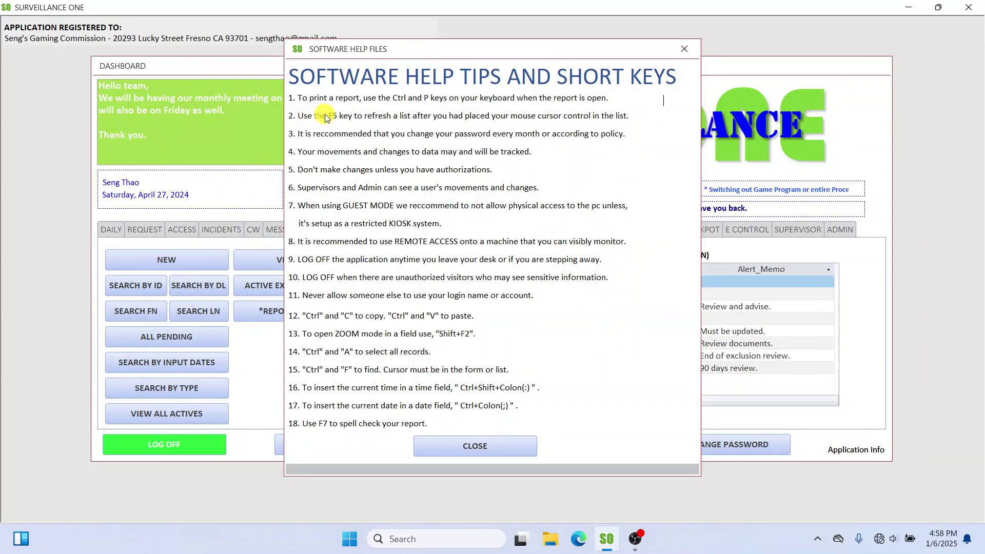
Step: Close the Software Help Tips window and select the first alert's exclusion type
mouse_move(328, 121)
mouse_down()
mouse_move(339, 131)
mouse_move(413, 120)
mouse_move(631, 119)
mouse_up()
click(685, 49)
click(558, 282)
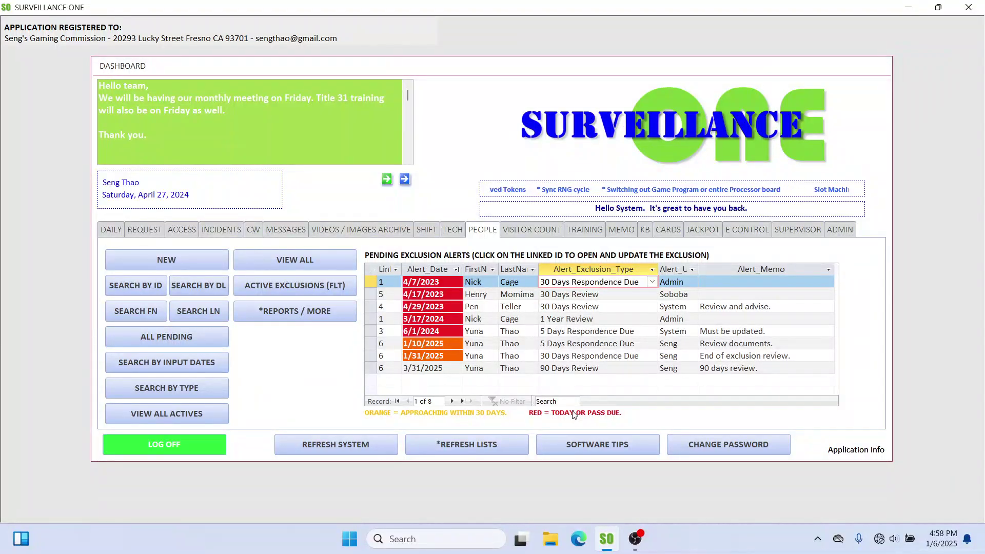
Step: Refresh the system data and reload the People tab's eight pending exclusion alerts
key(Home)
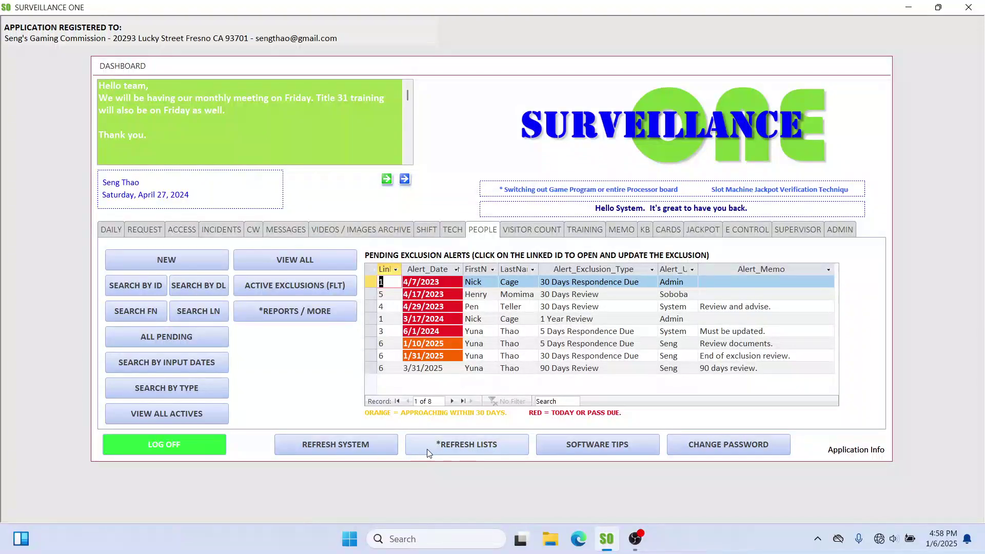
click(332, 445)
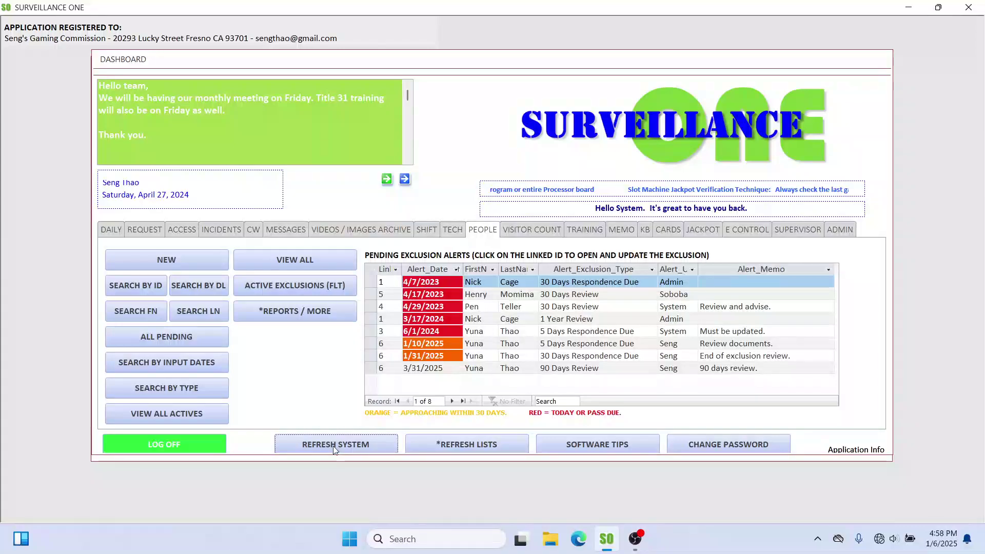
click(485, 224)
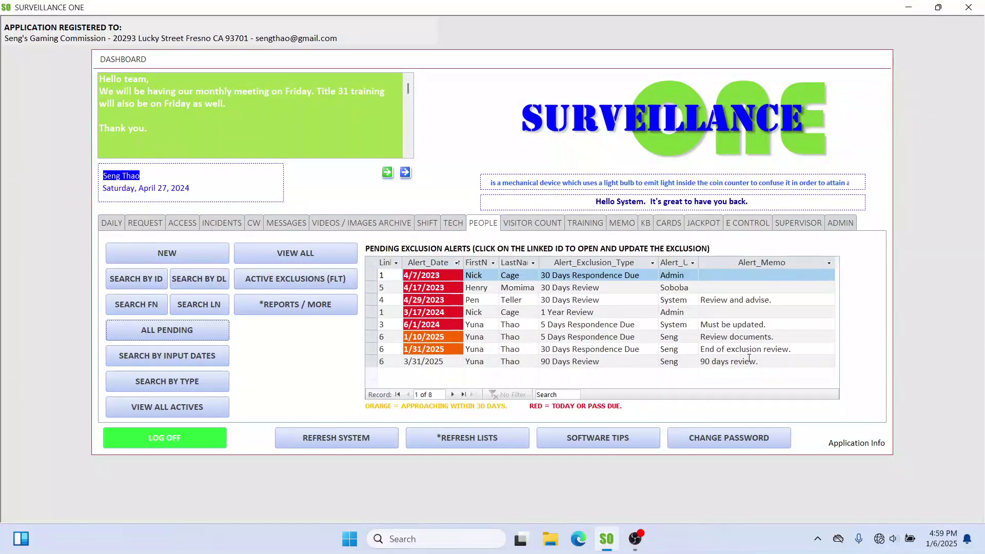
click(788, 360)
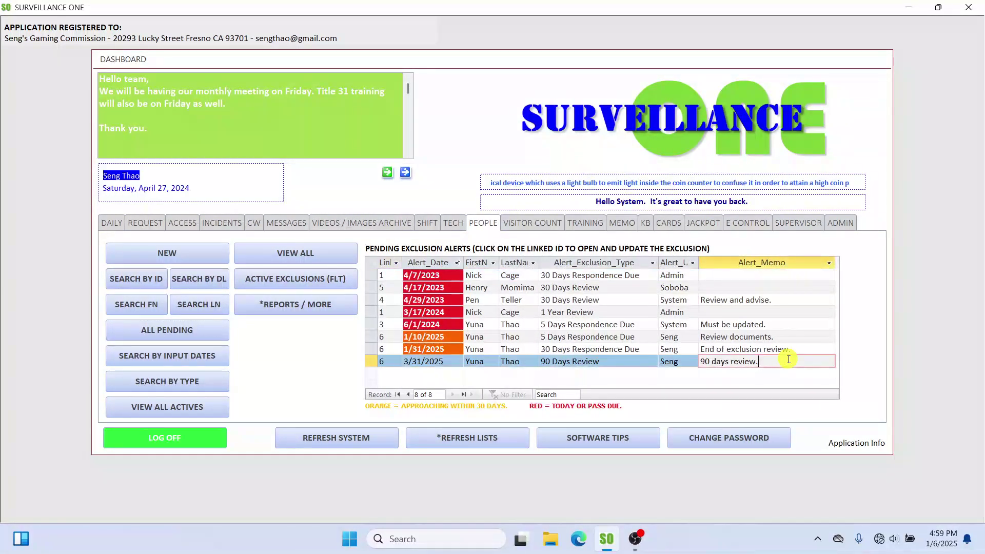
click(782, 327)
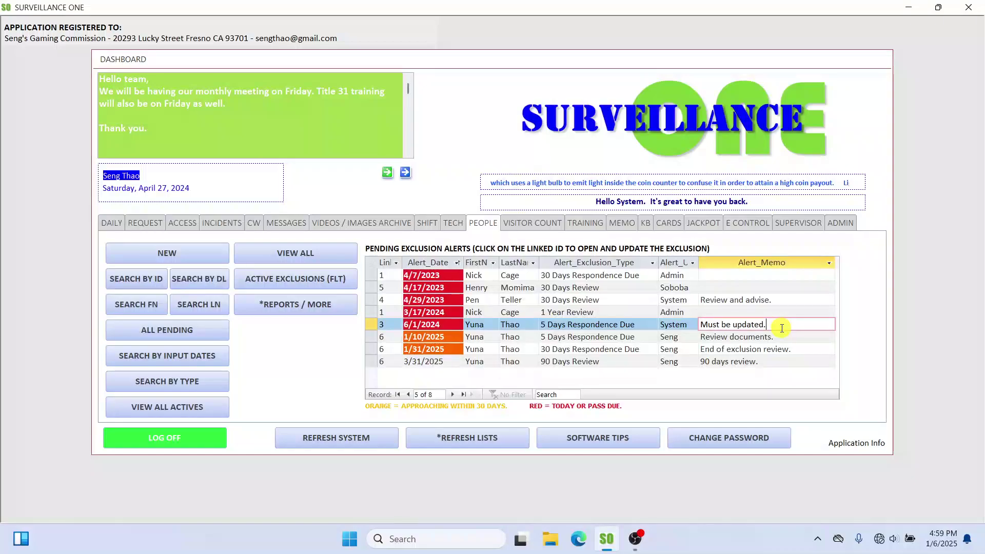
click(769, 312)
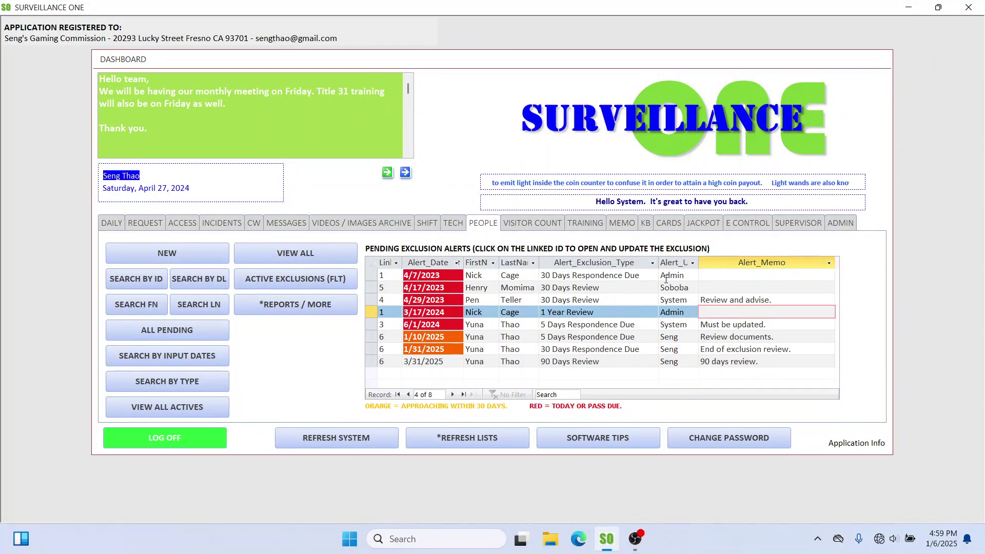
click(726, 286)
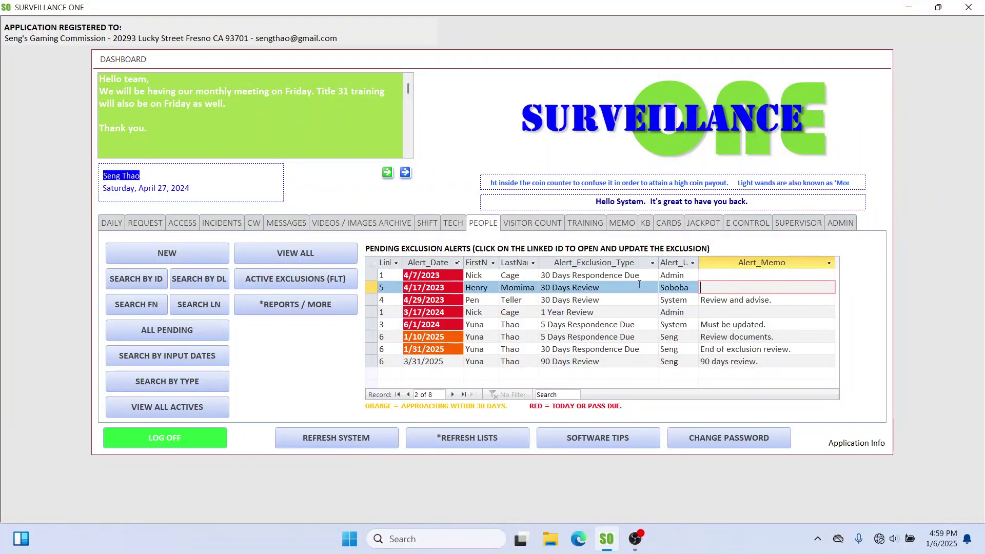
click(638, 286)
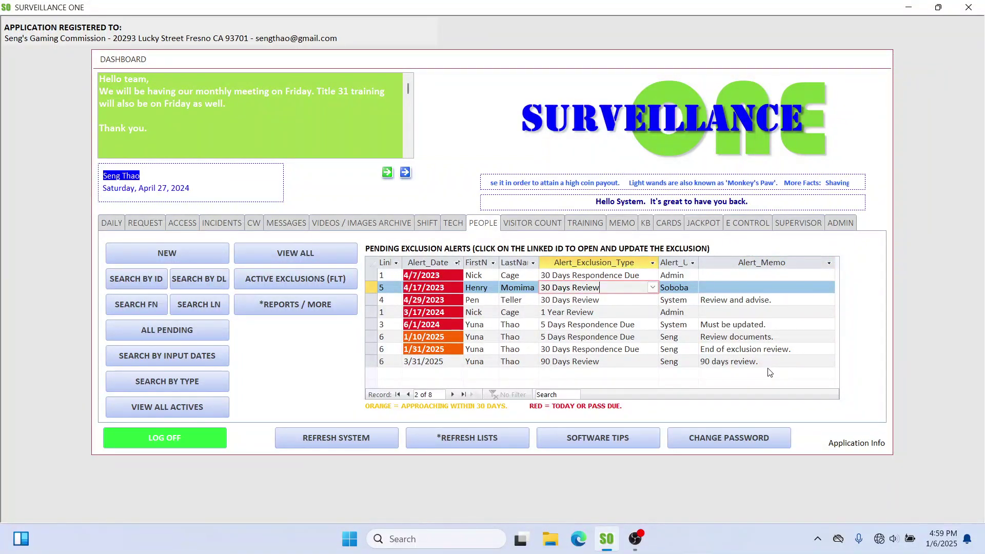
click(789, 304)
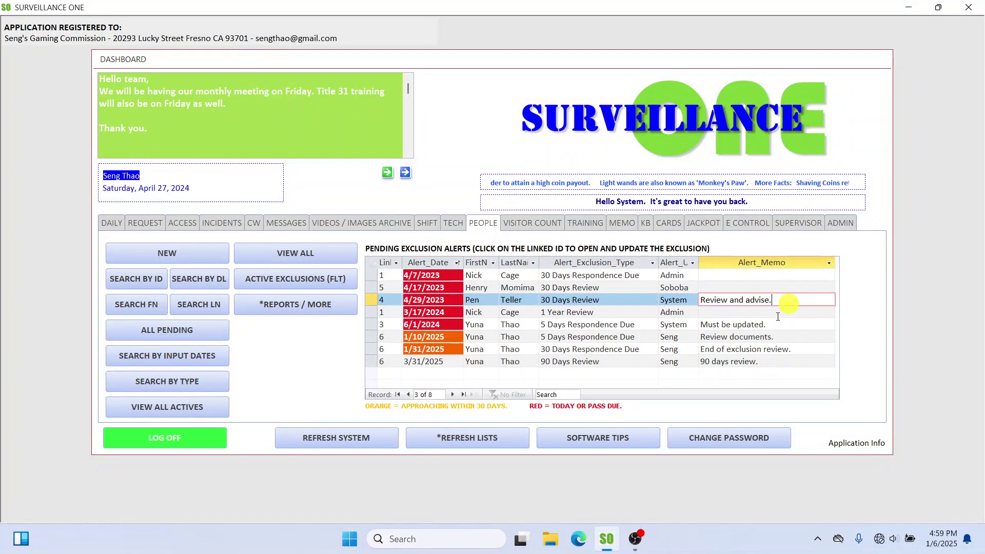
click(778, 316)
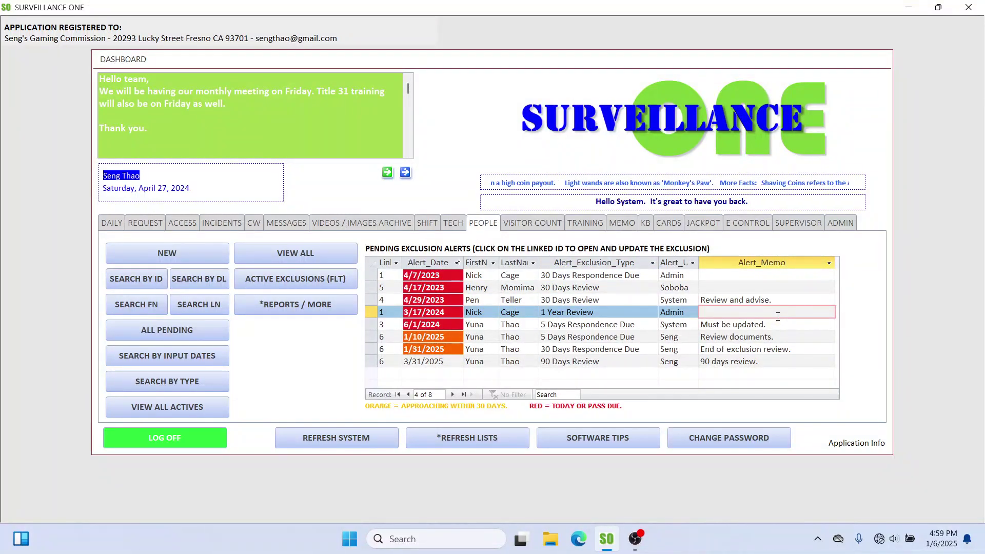